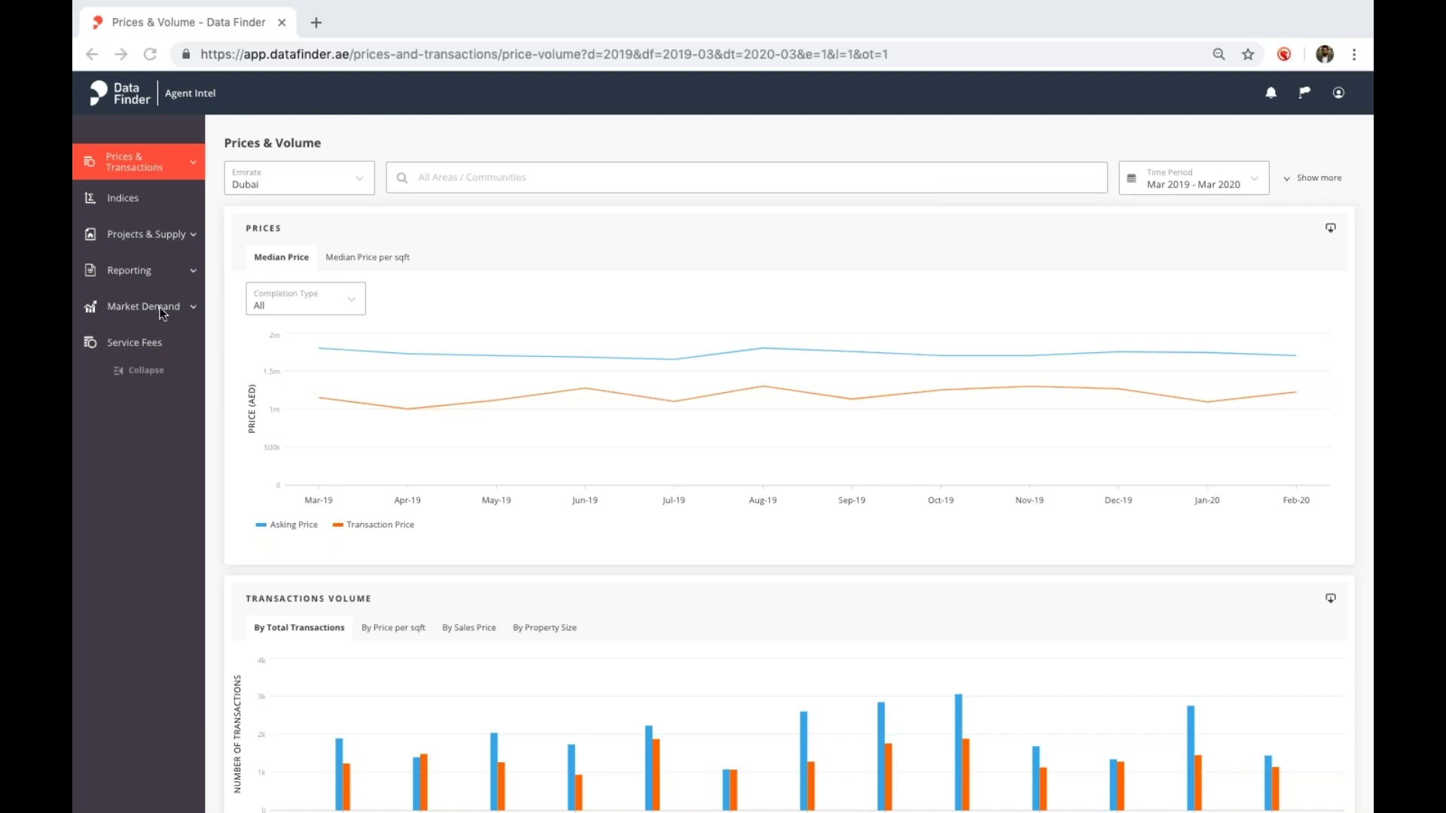
Step: Filter the Prices & Volume charts to the Dubai Marina community and open the custom time period options
click(148, 165)
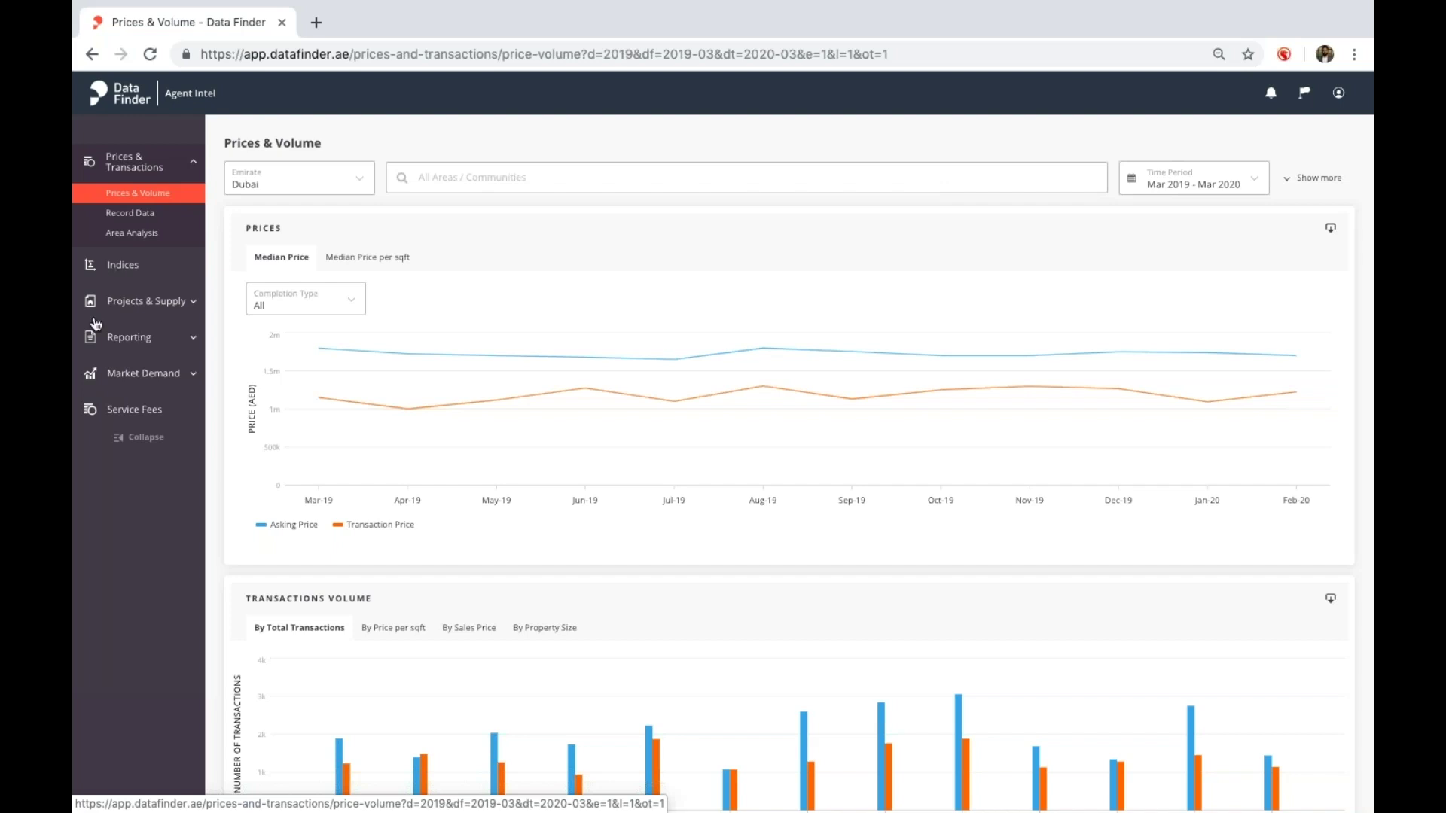
click(490, 182)
text(dubai marina)
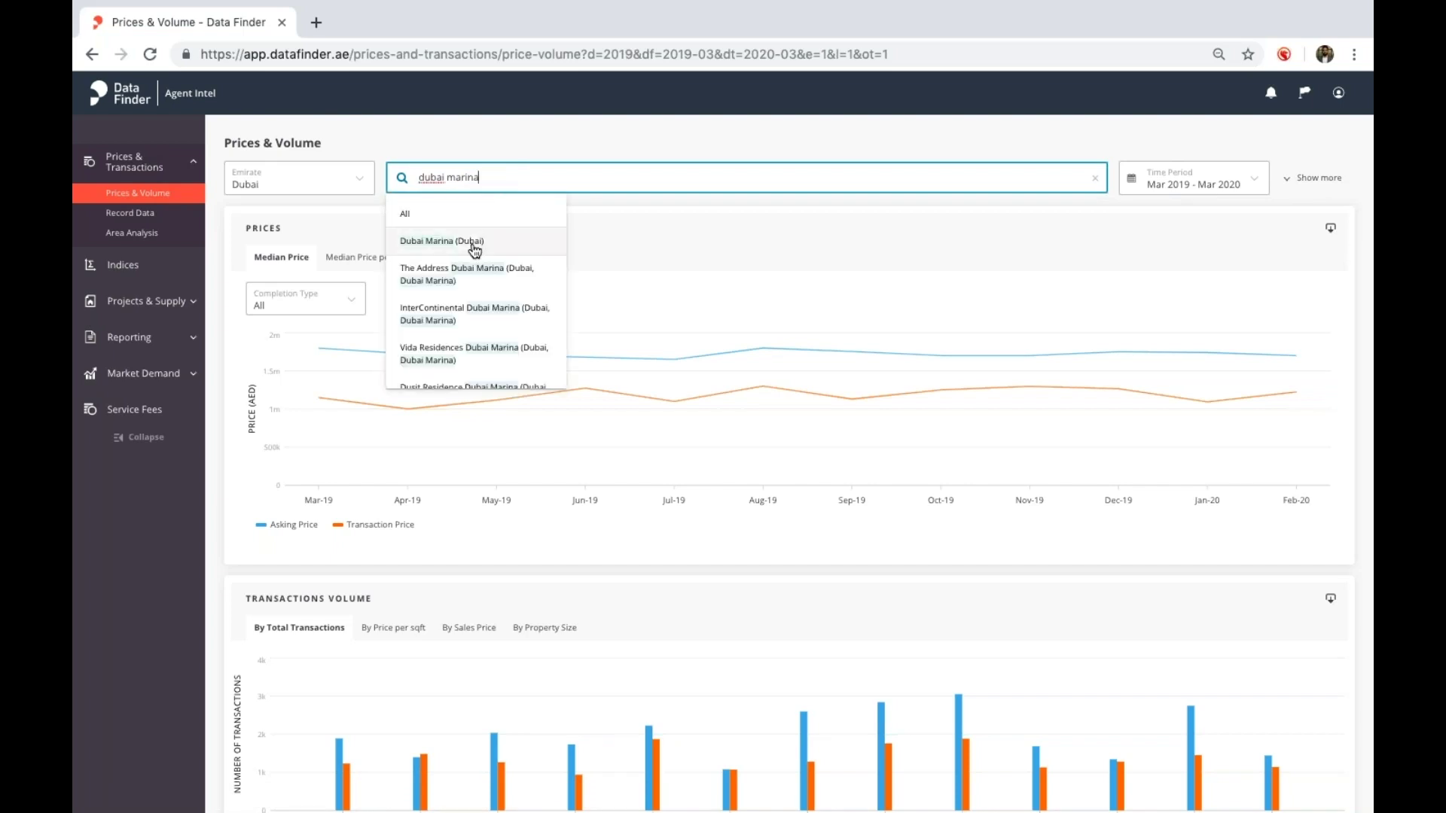
click(474, 243)
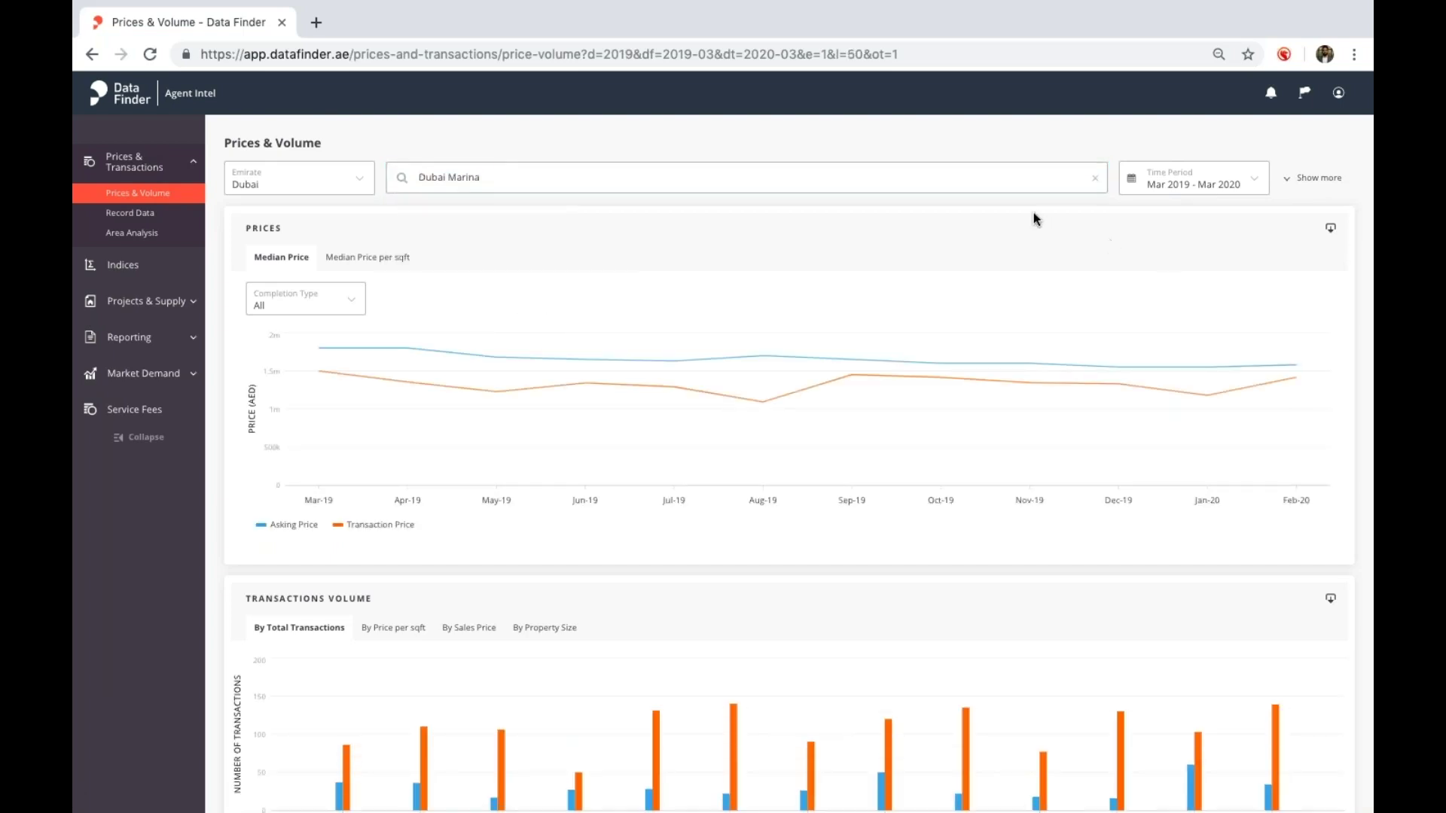
click(1176, 186)
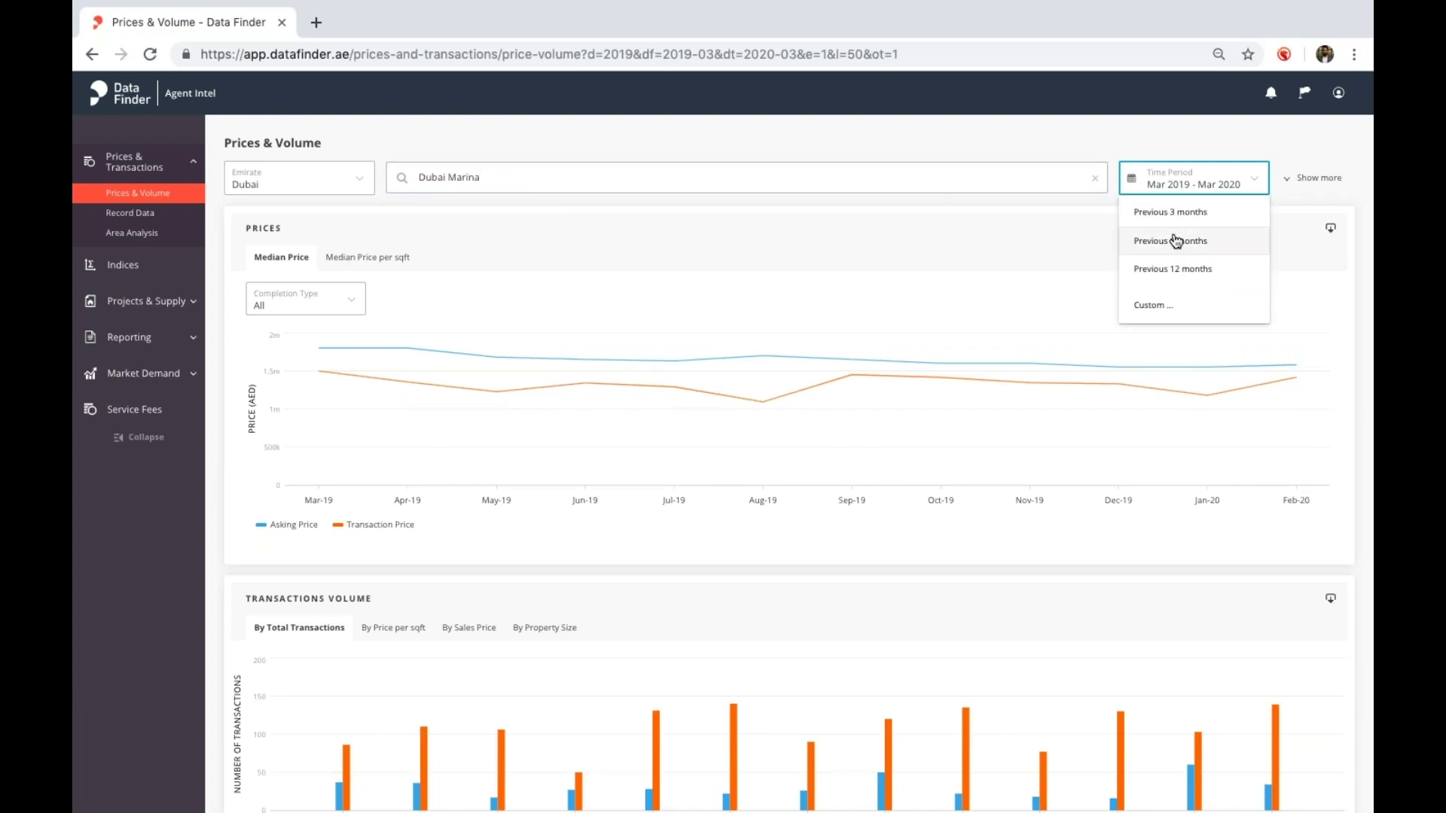
click(1168, 314)
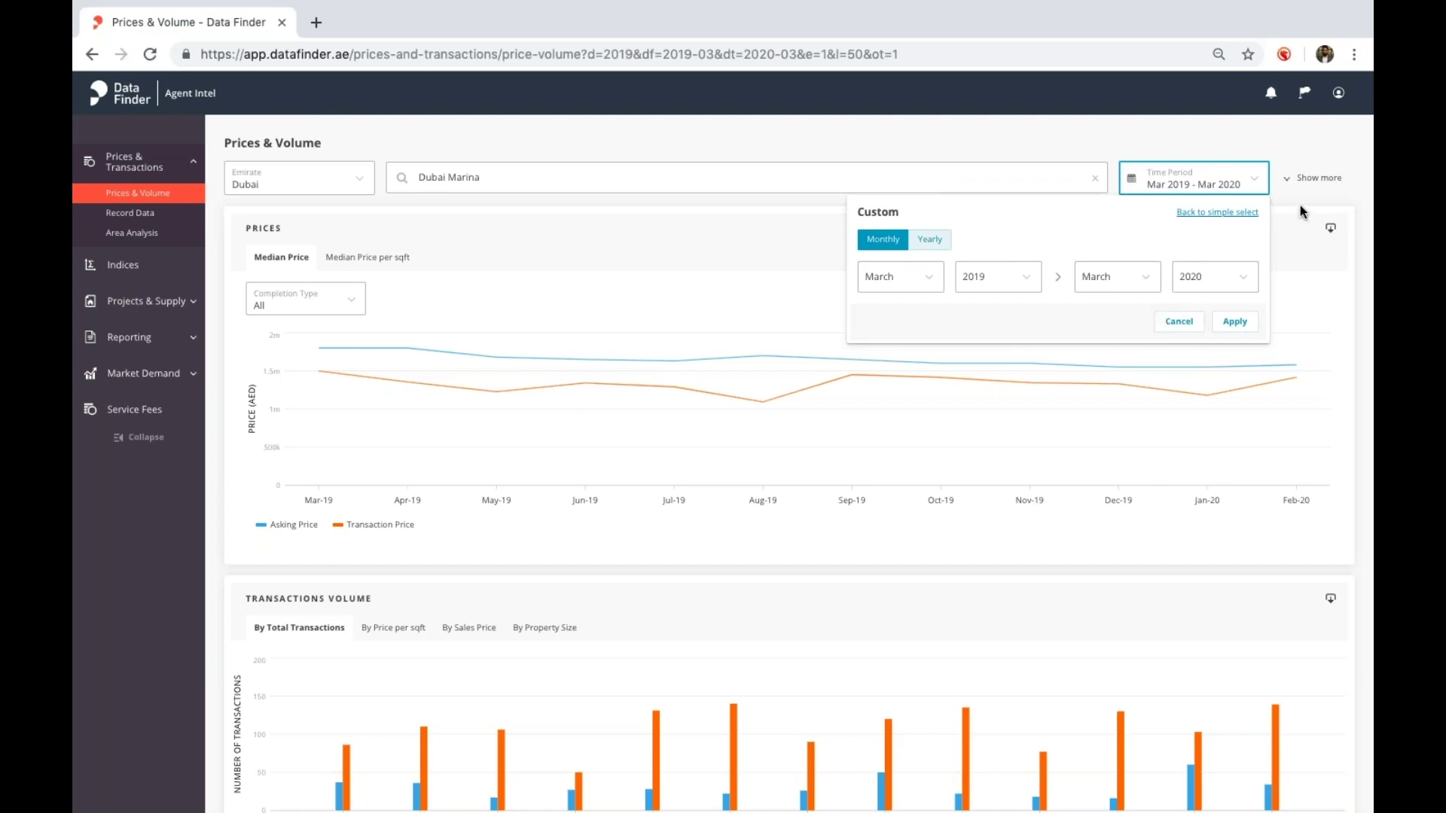
Step: Show the additional filters, choose Residential Sale and Apartment, and inspect the early 2020 points on the median price chart
click(1311, 179)
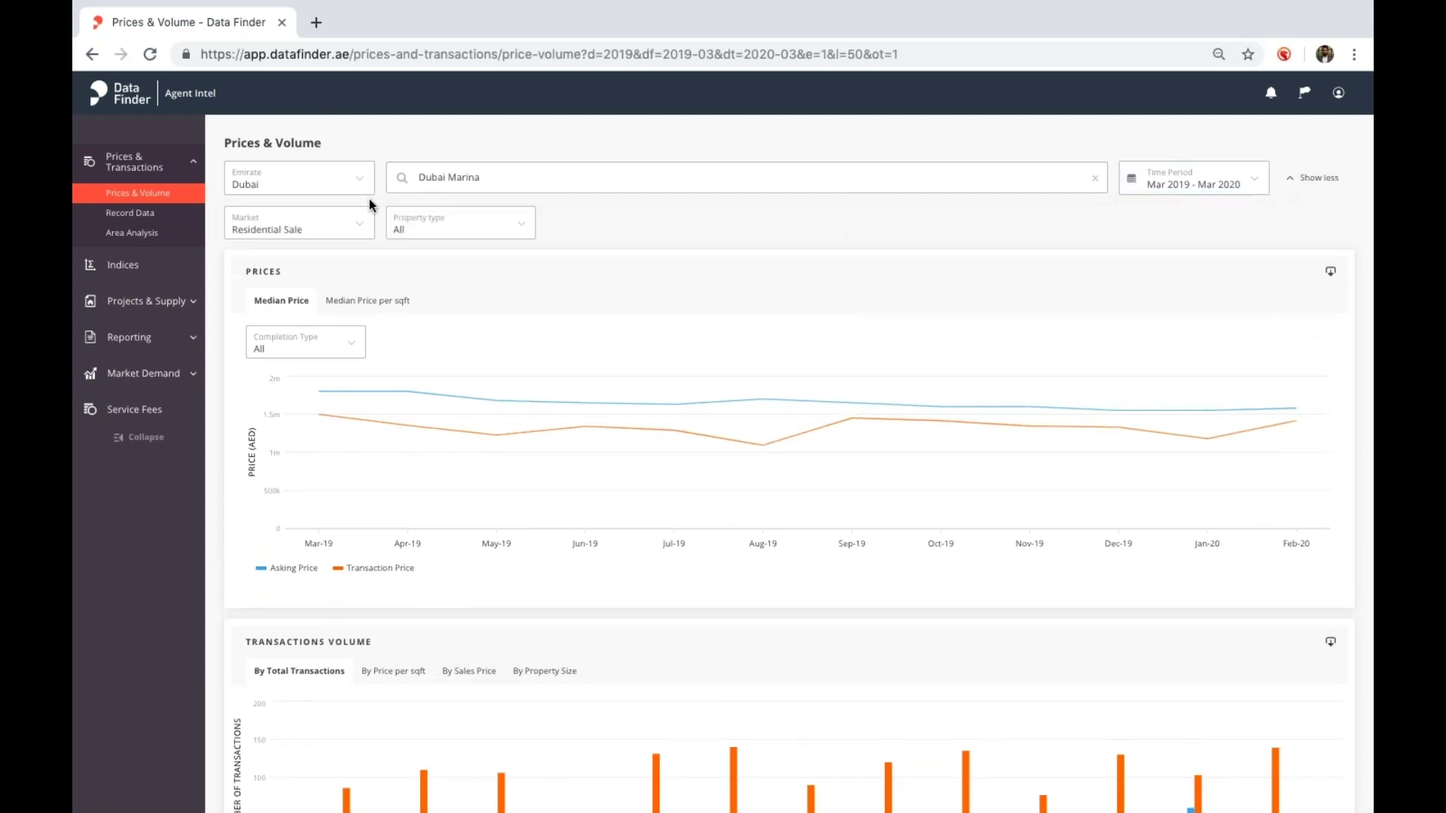
click(280, 227)
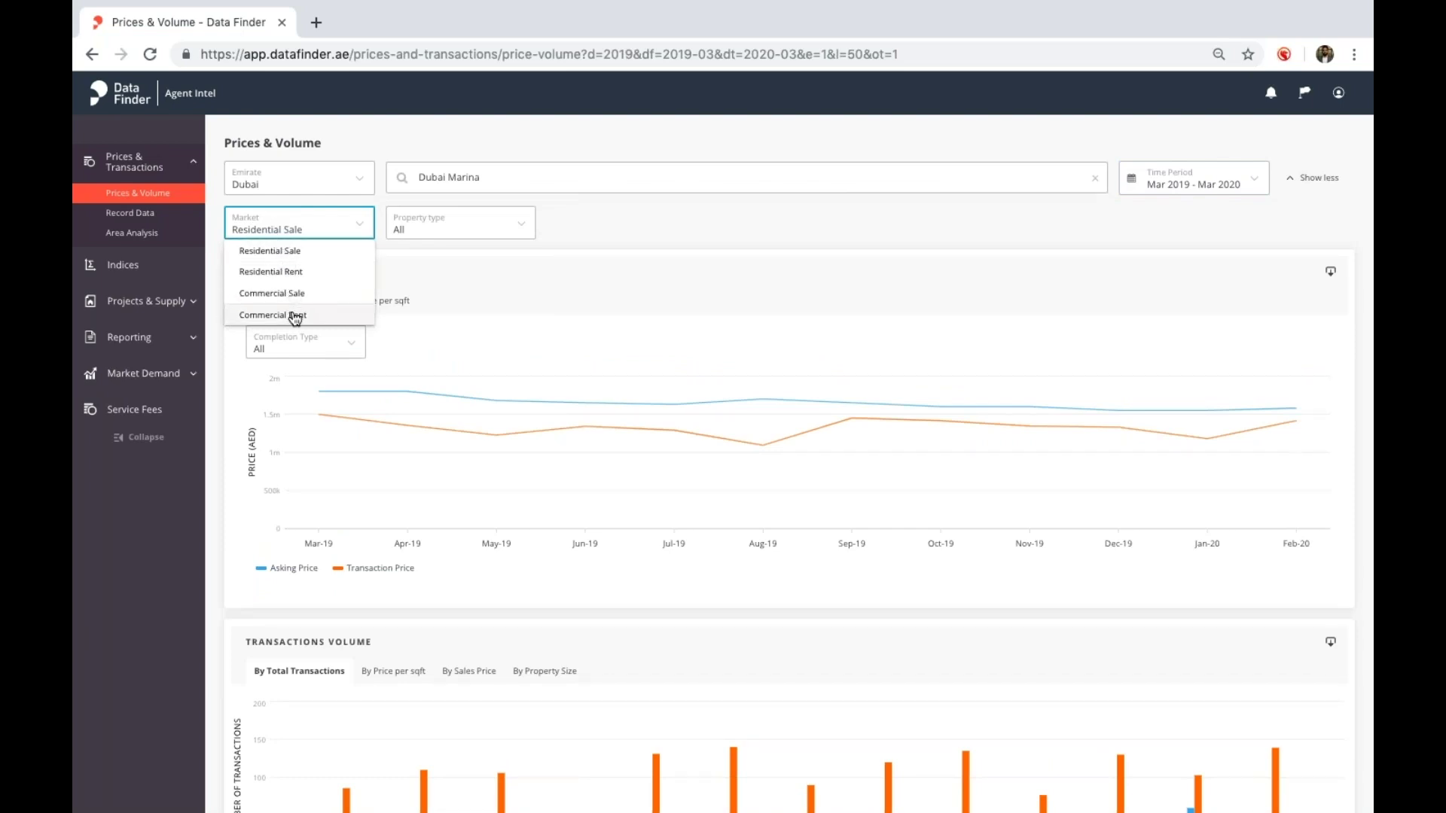
click(298, 259)
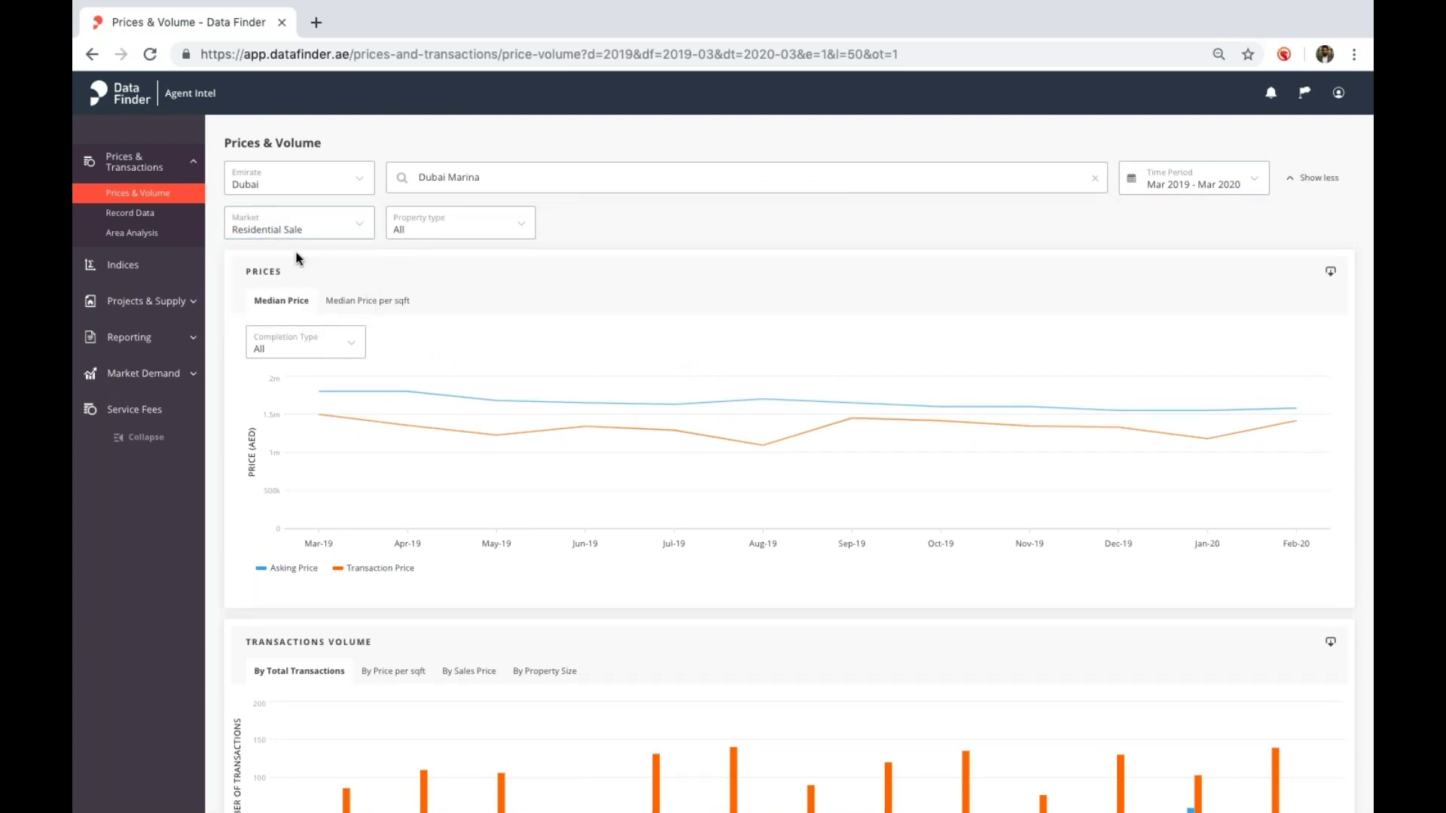
click(452, 230)
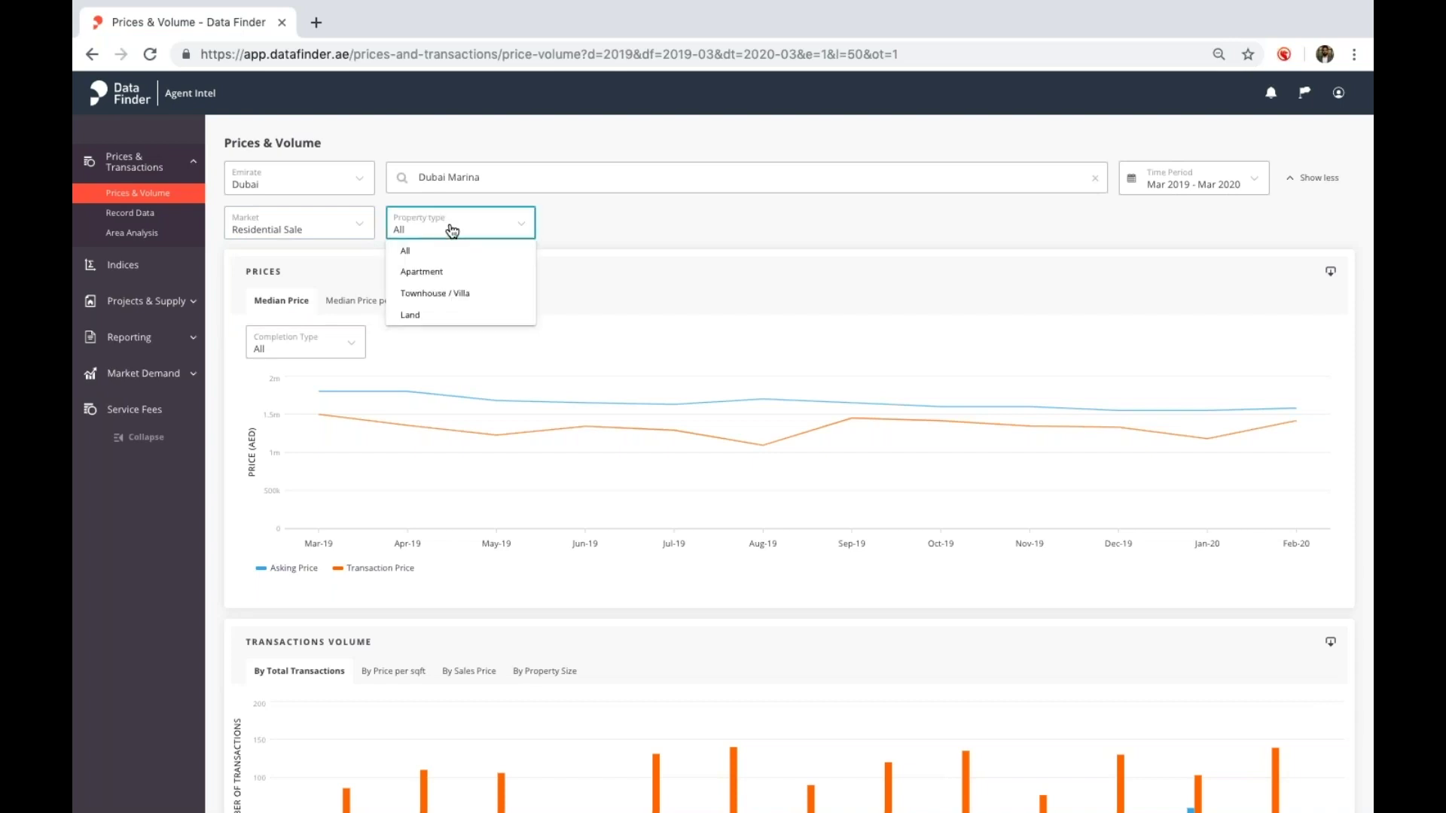
click(449, 280)
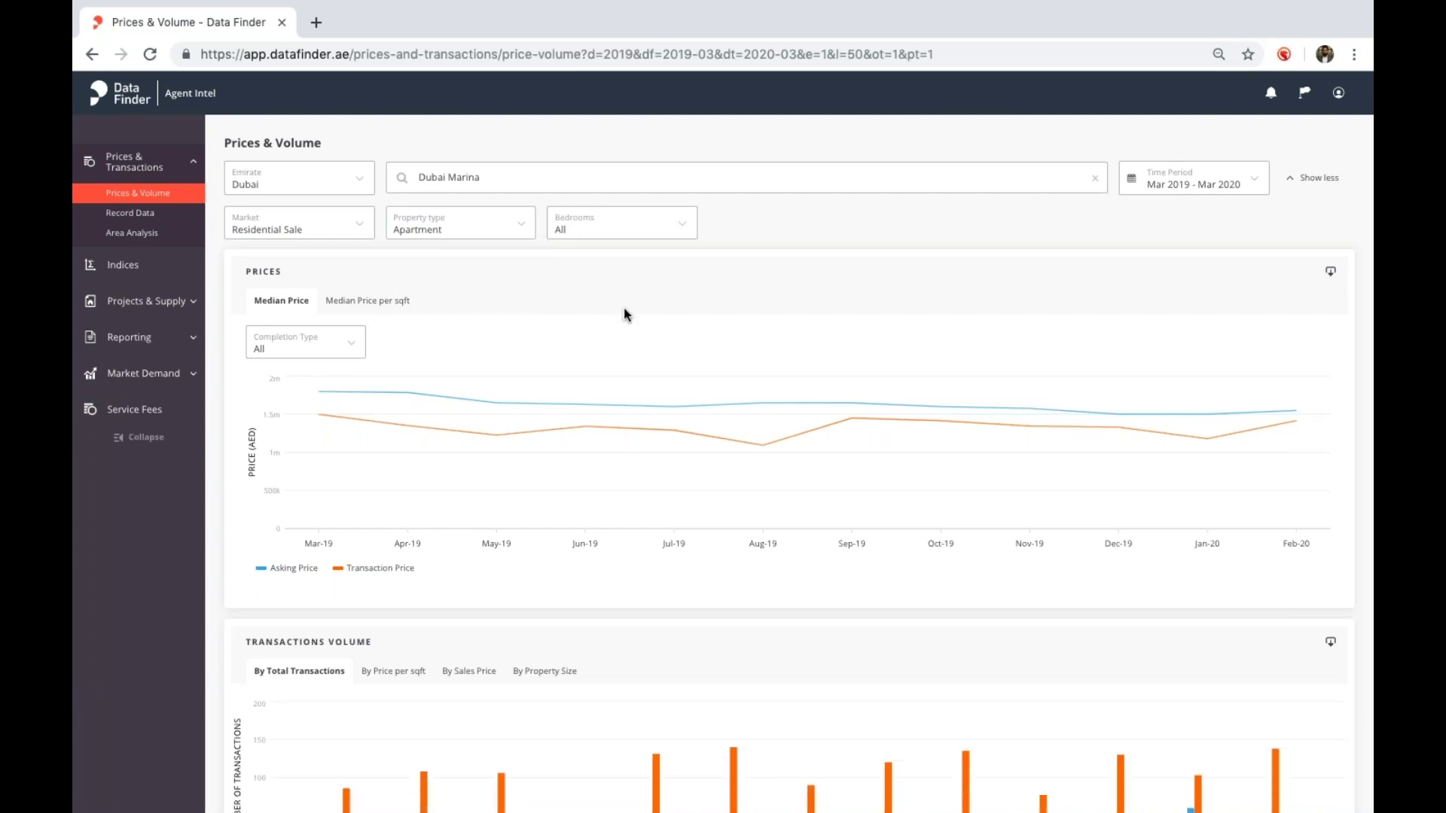
mouse_move(728, 433)
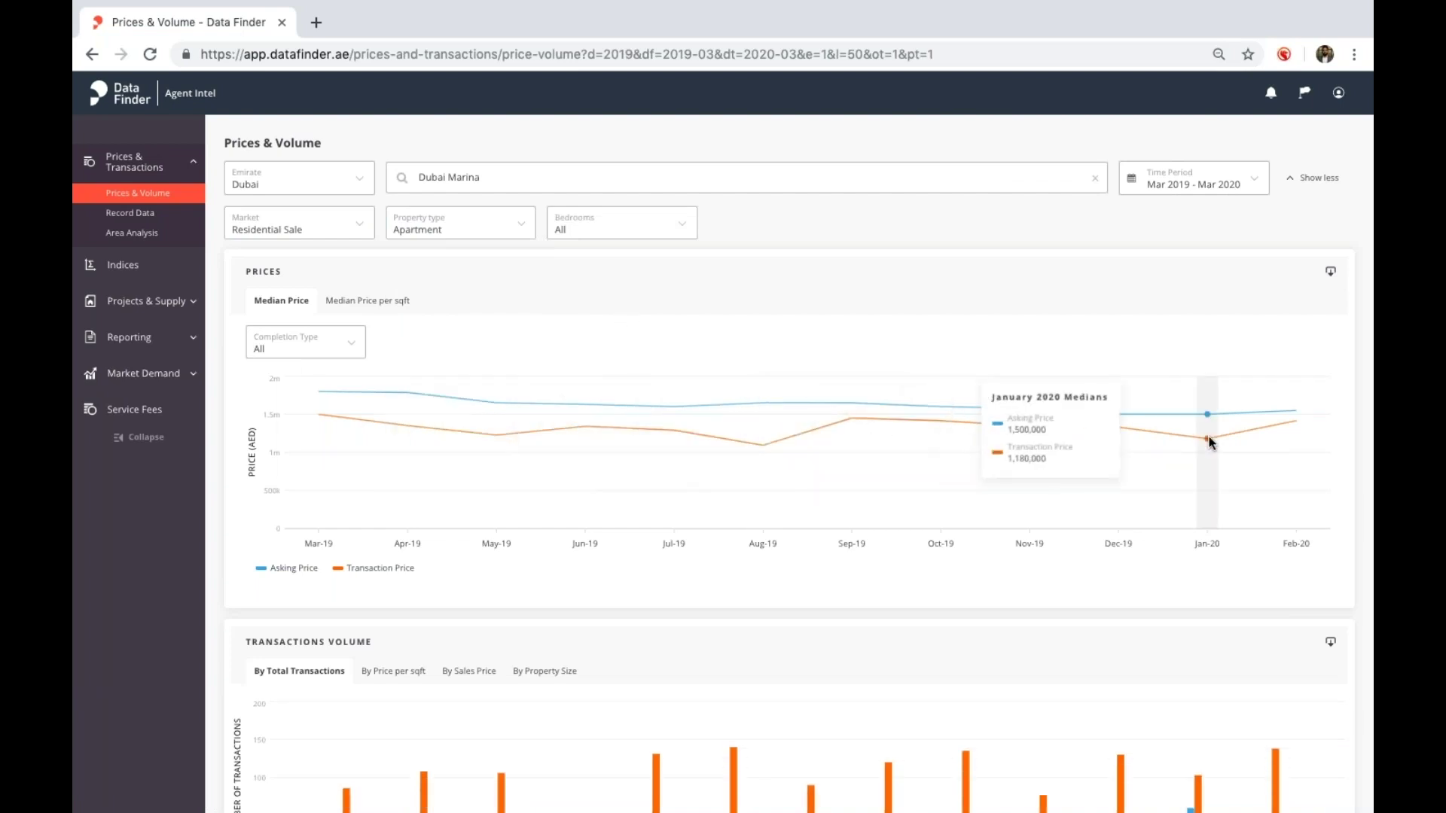
mouse_move(1293, 432)
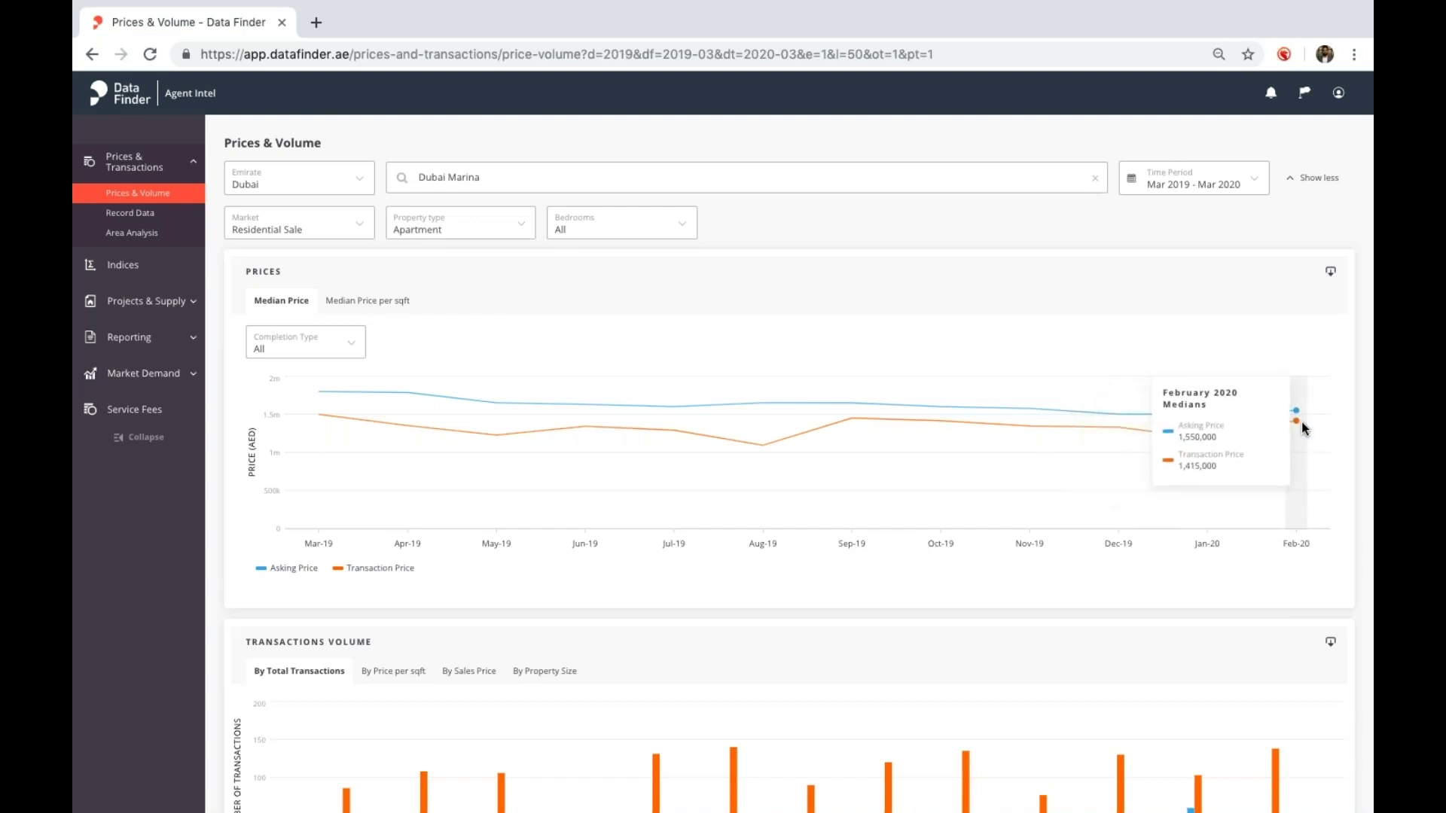
Step: Set the median price chart's completion type to Secondary Property, and switch it to Off-plan (Oqood)
click(326, 347)
click(323, 390)
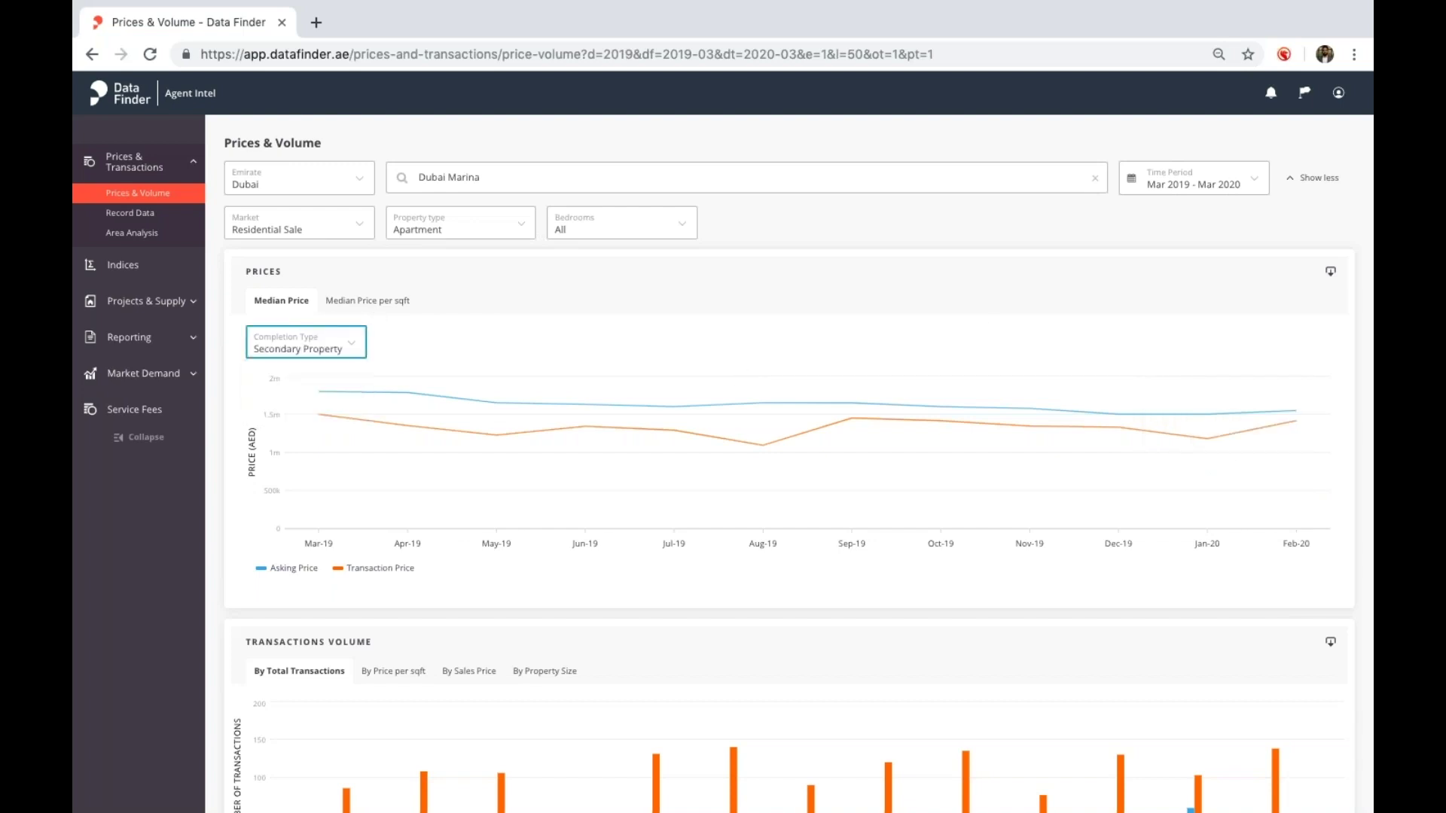
click(323, 349)
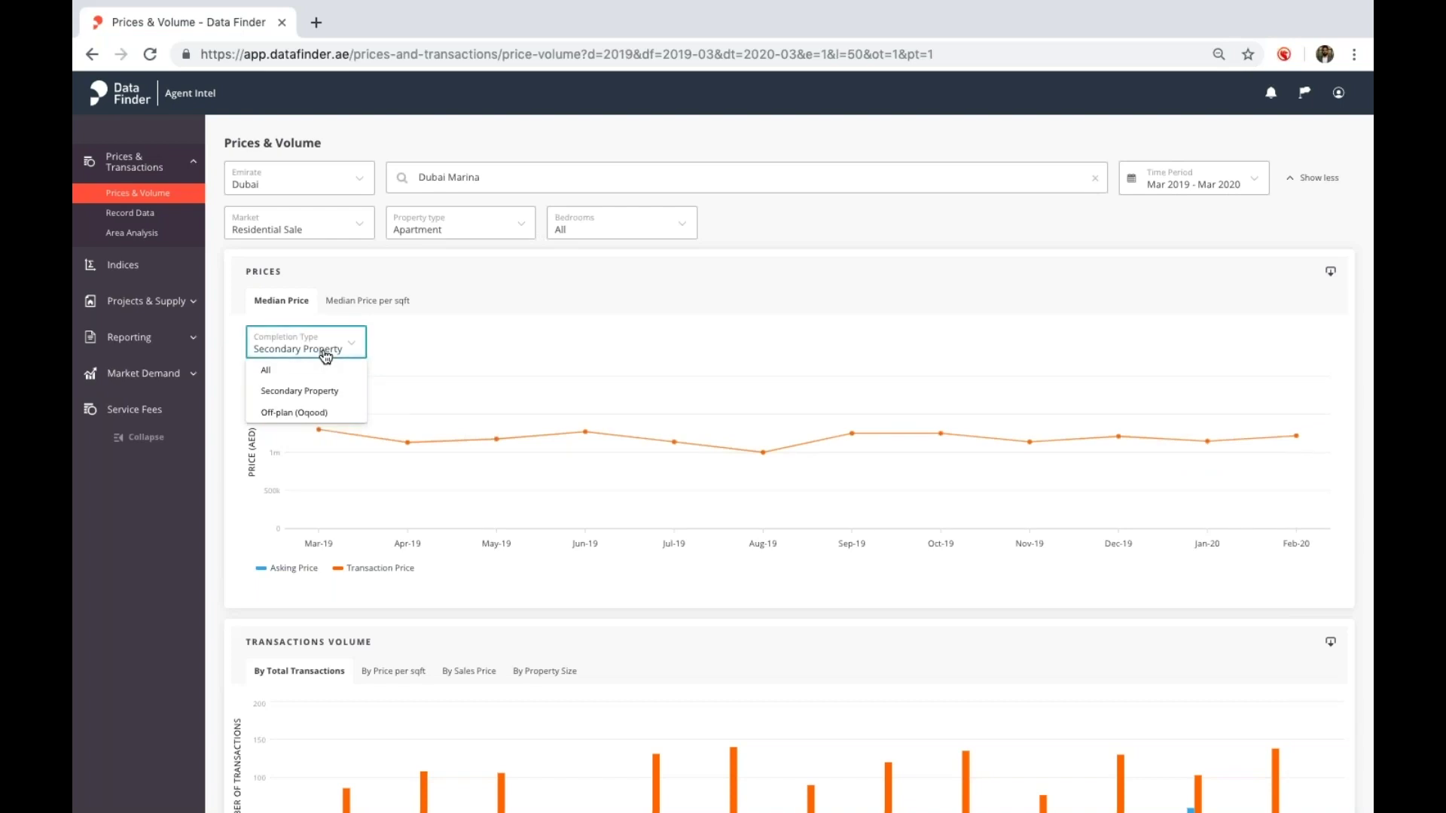
click(325, 414)
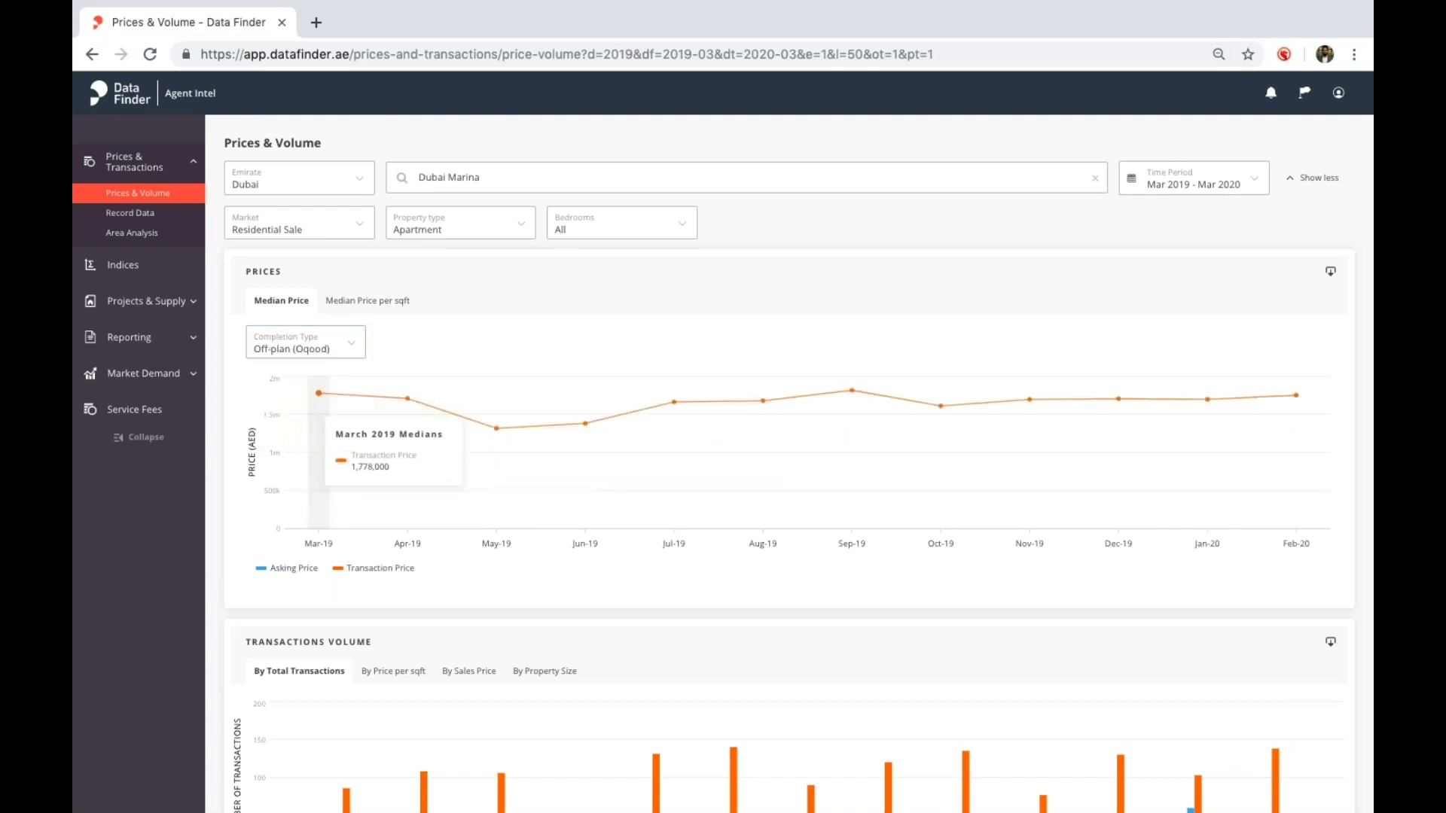
Step: View the transactions volume chart by price per sqft, by sales price and by property size
scroll(637, 693, down, 2)
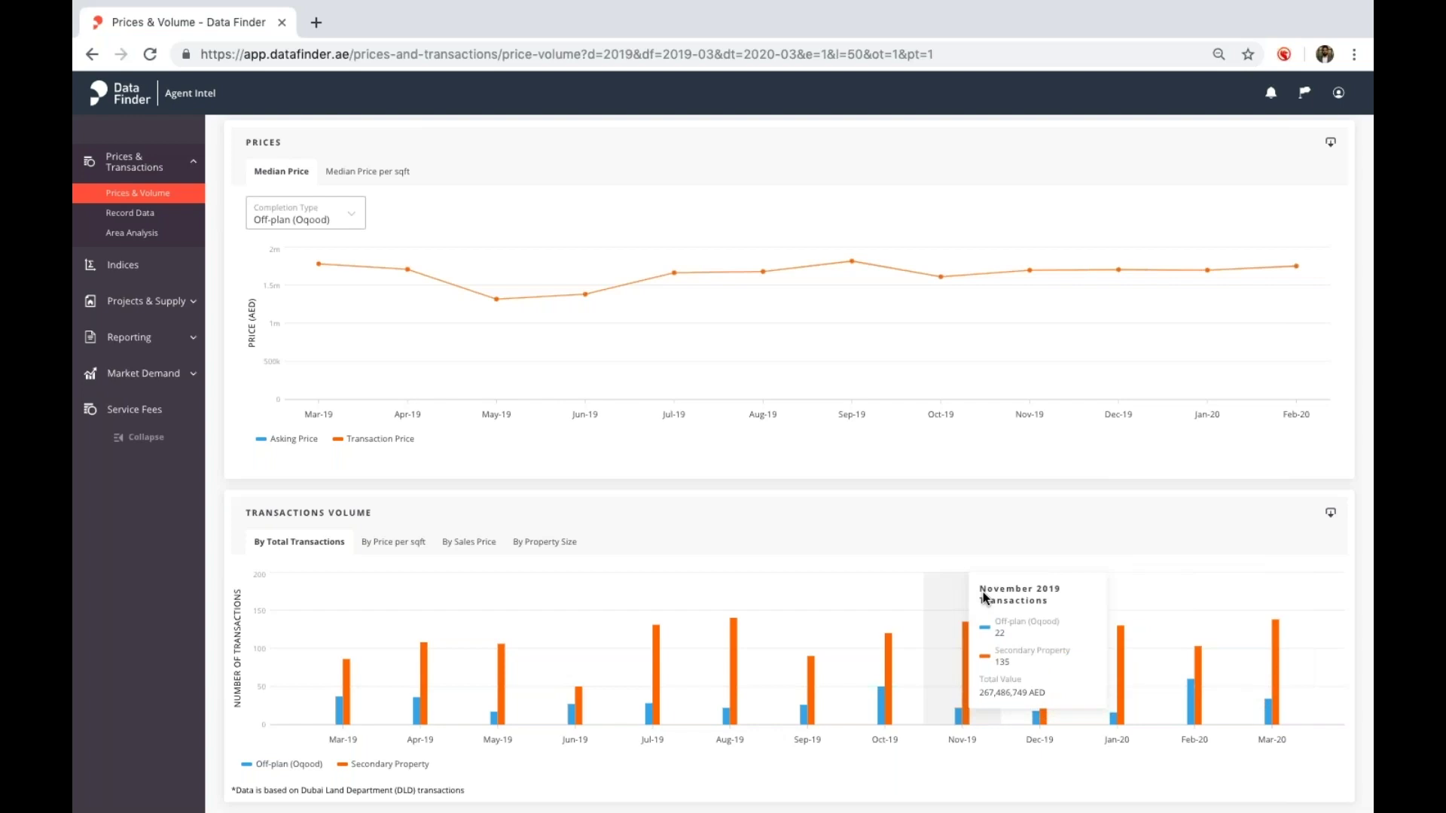
click(409, 547)
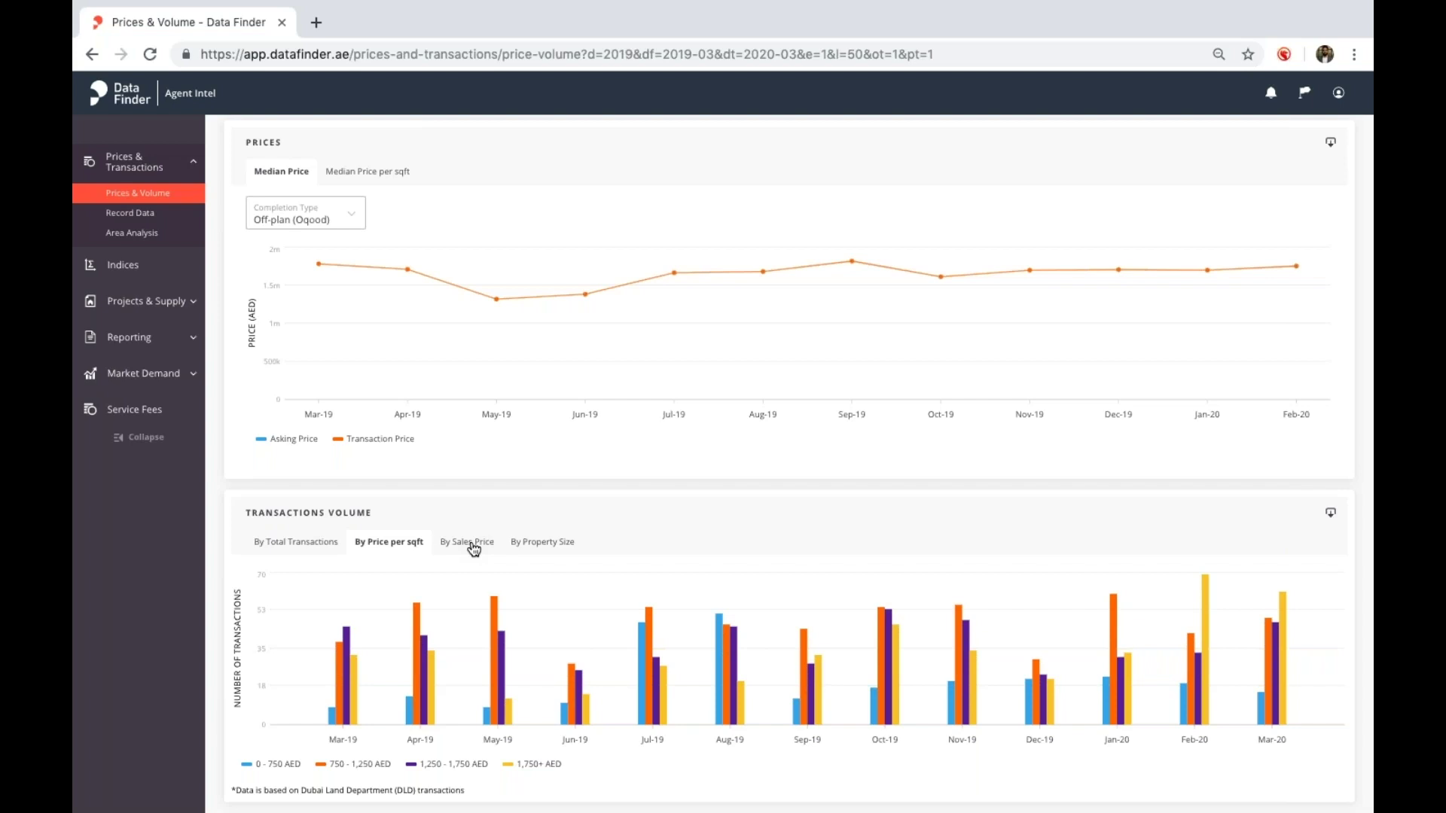
click(474, 548)
click(544, 545)
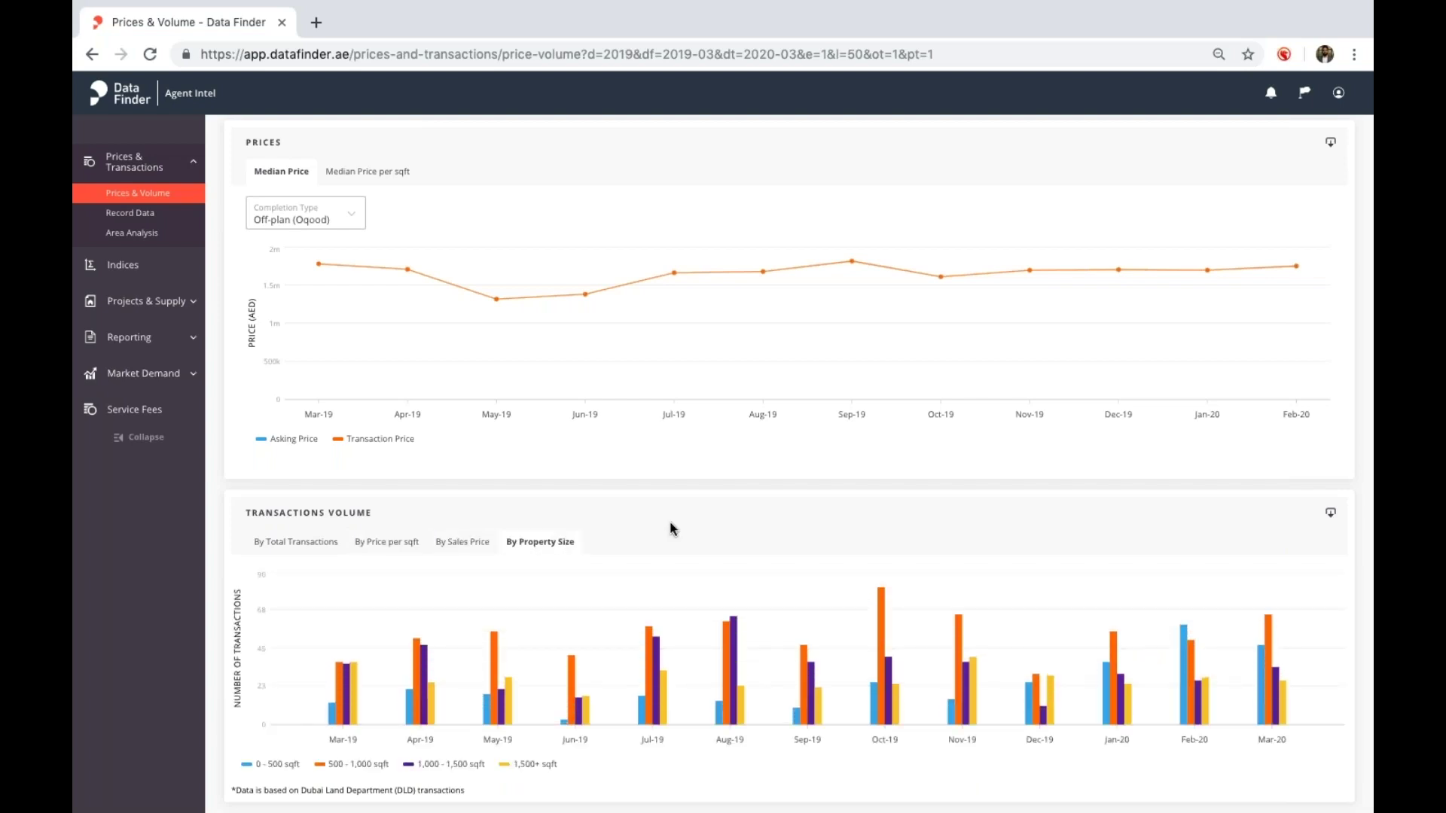
Step: Filter the charts to 2 Bedrooms and review the February 2020 medians and the volume by total transactions
scroll(676, 530, up, 2)
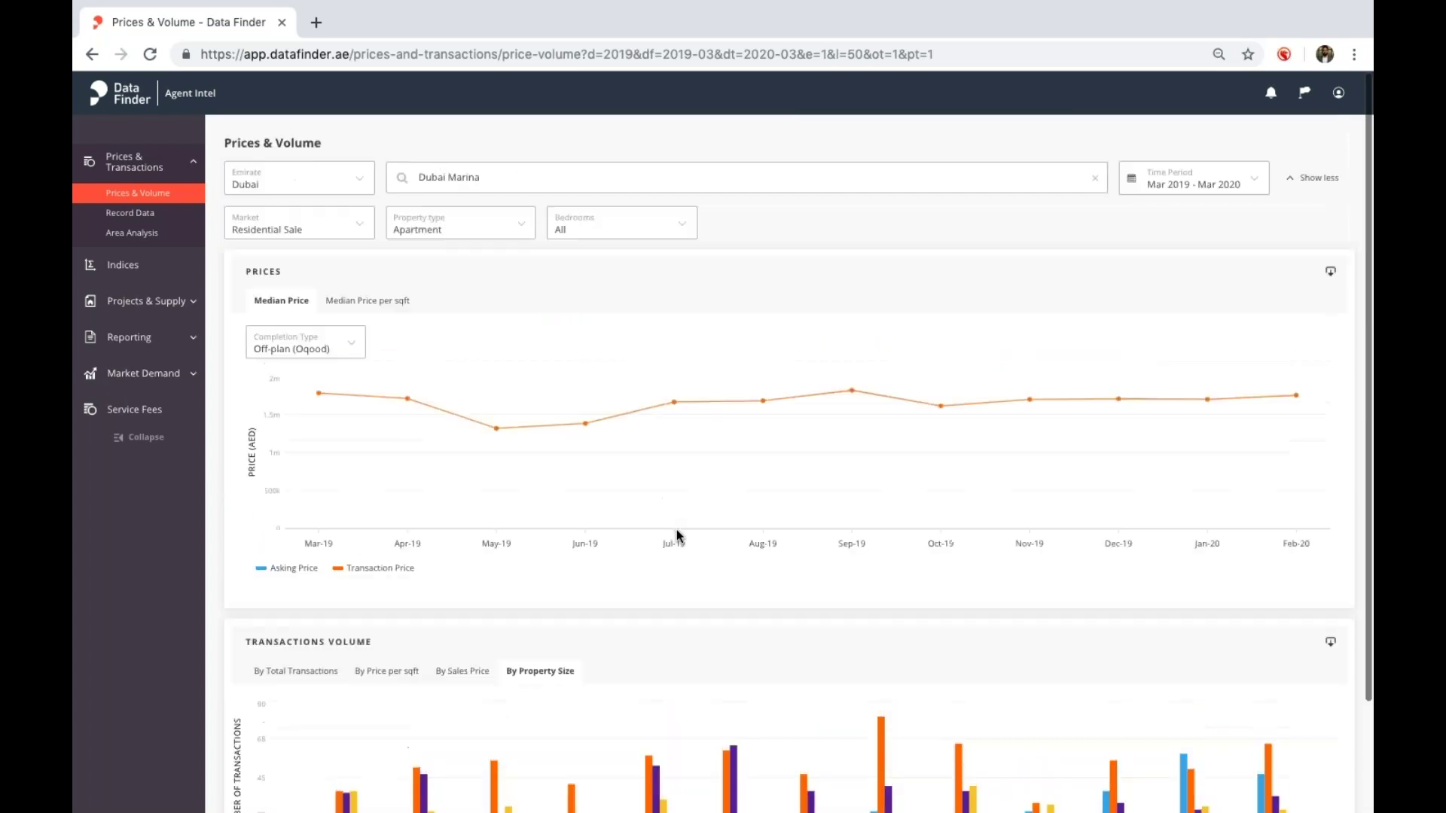
click(660, 234)
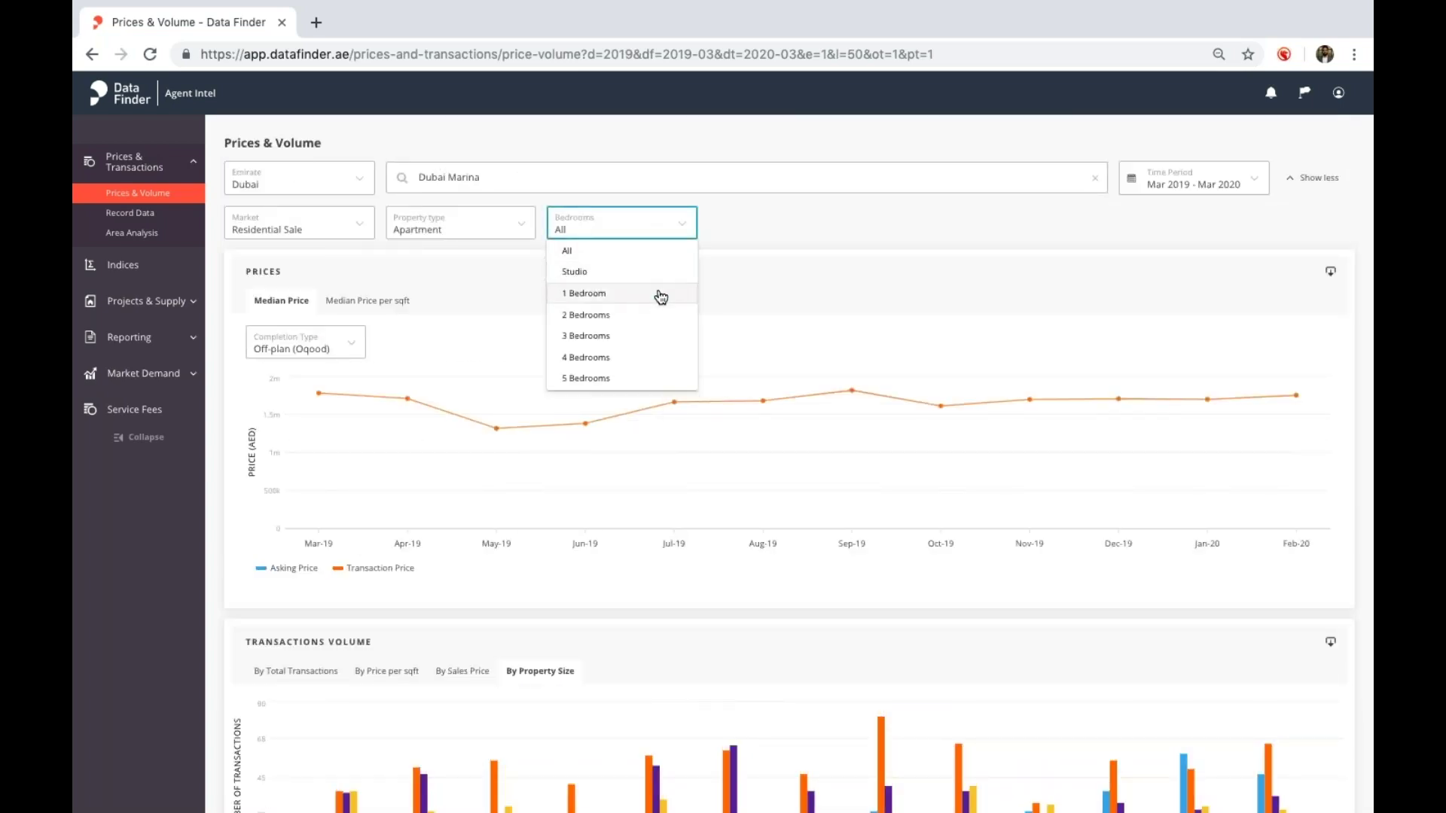
click(661, 315)
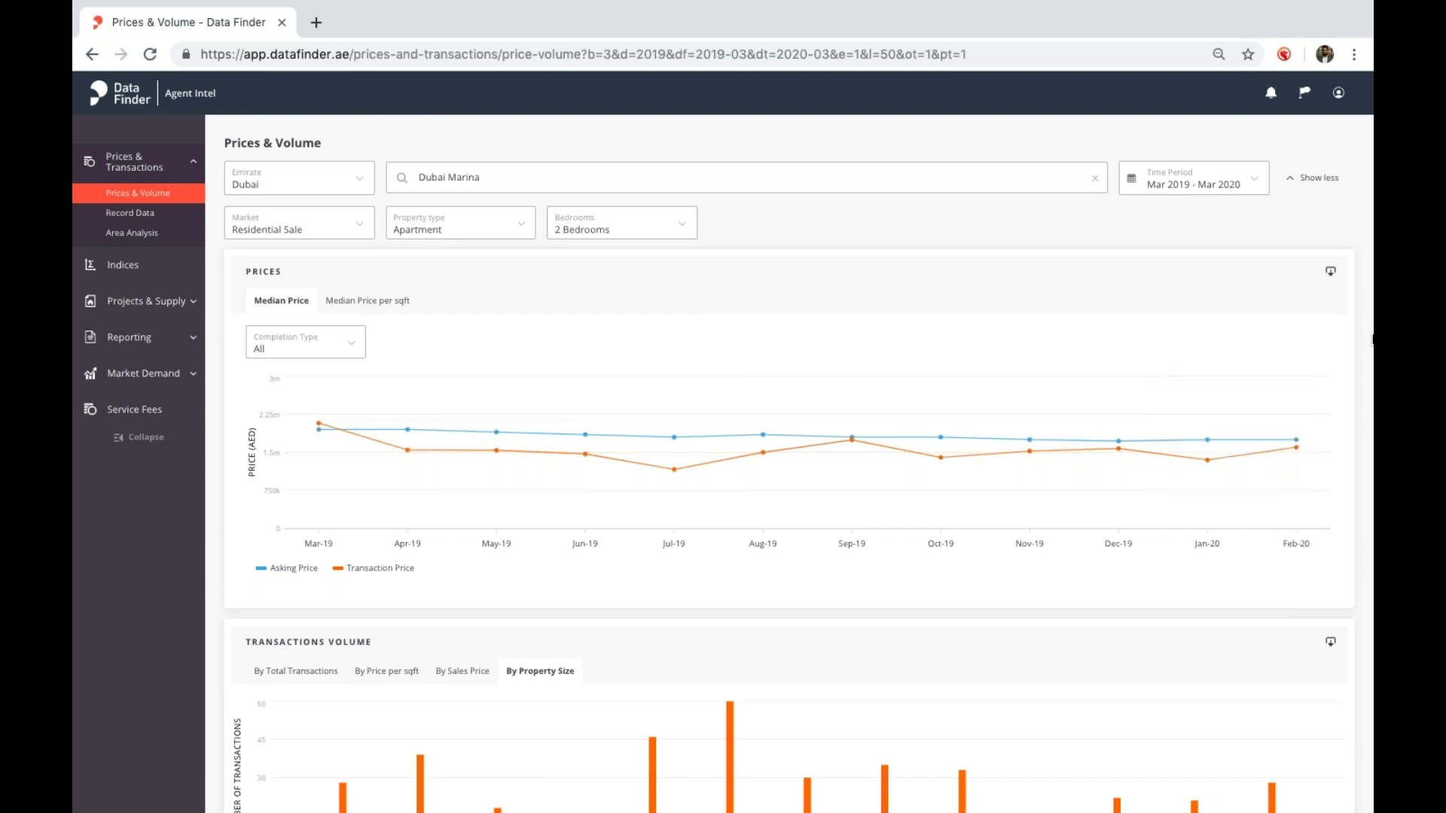
mouse_move(1301, 446)
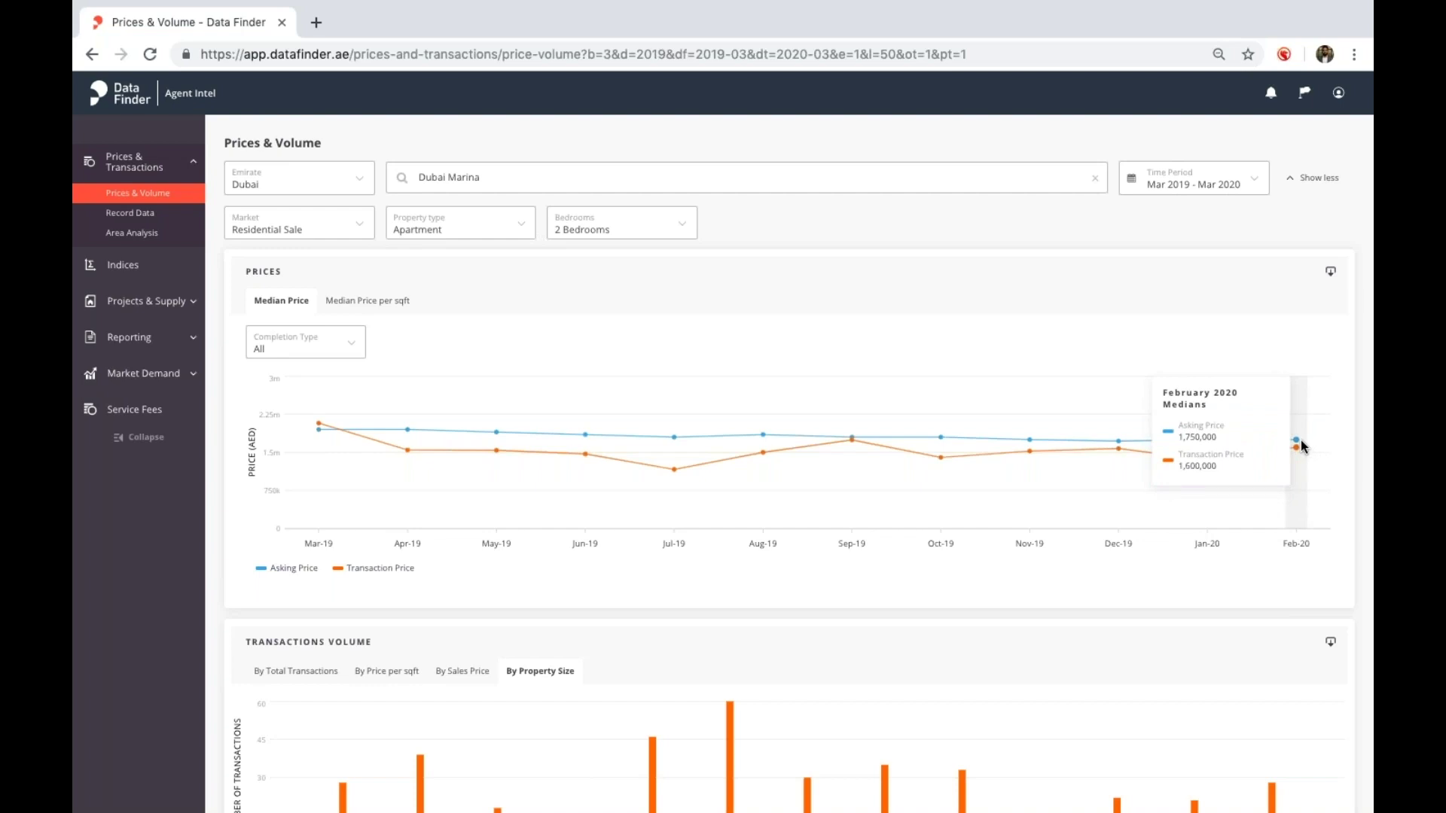
scroll(396, 491, down, 2)
click(284, 543)
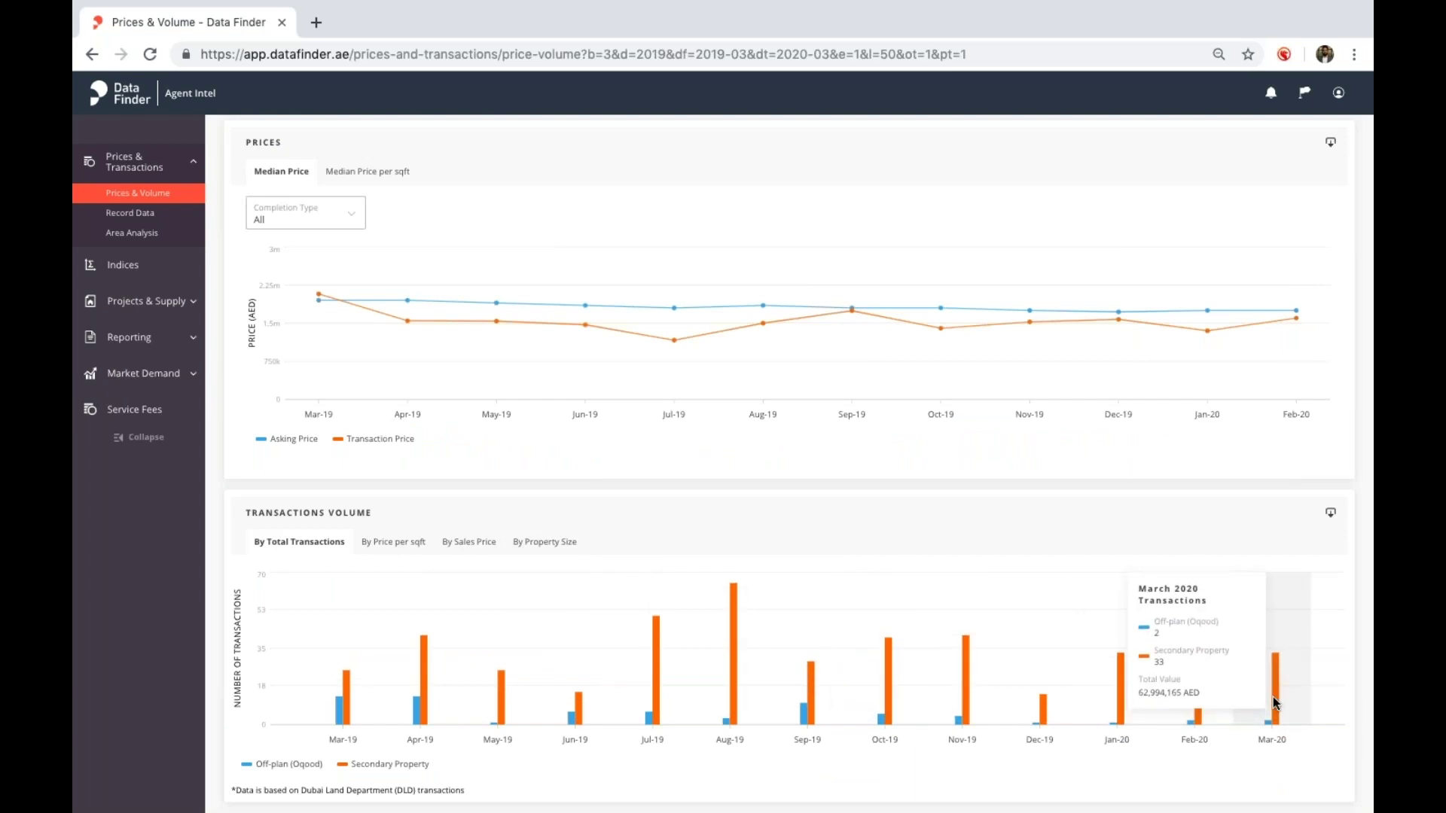
Step: Reset the bedrooms filter to All and change the searched location to Marina Gate
scroll(1275, 700, up, 3)
click(641, 226)
click(652, 252)
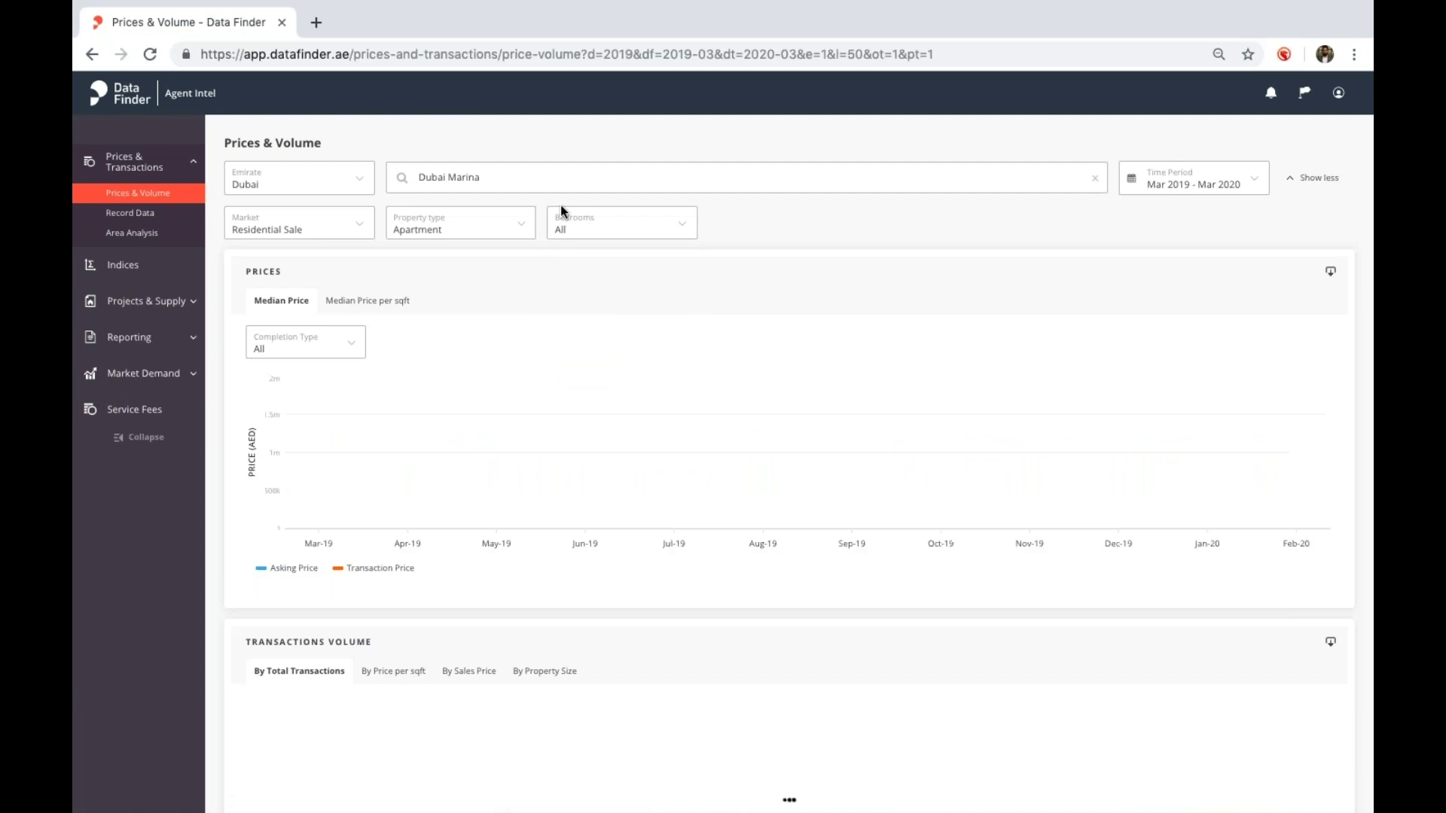
click(529, 180)
text(mar)
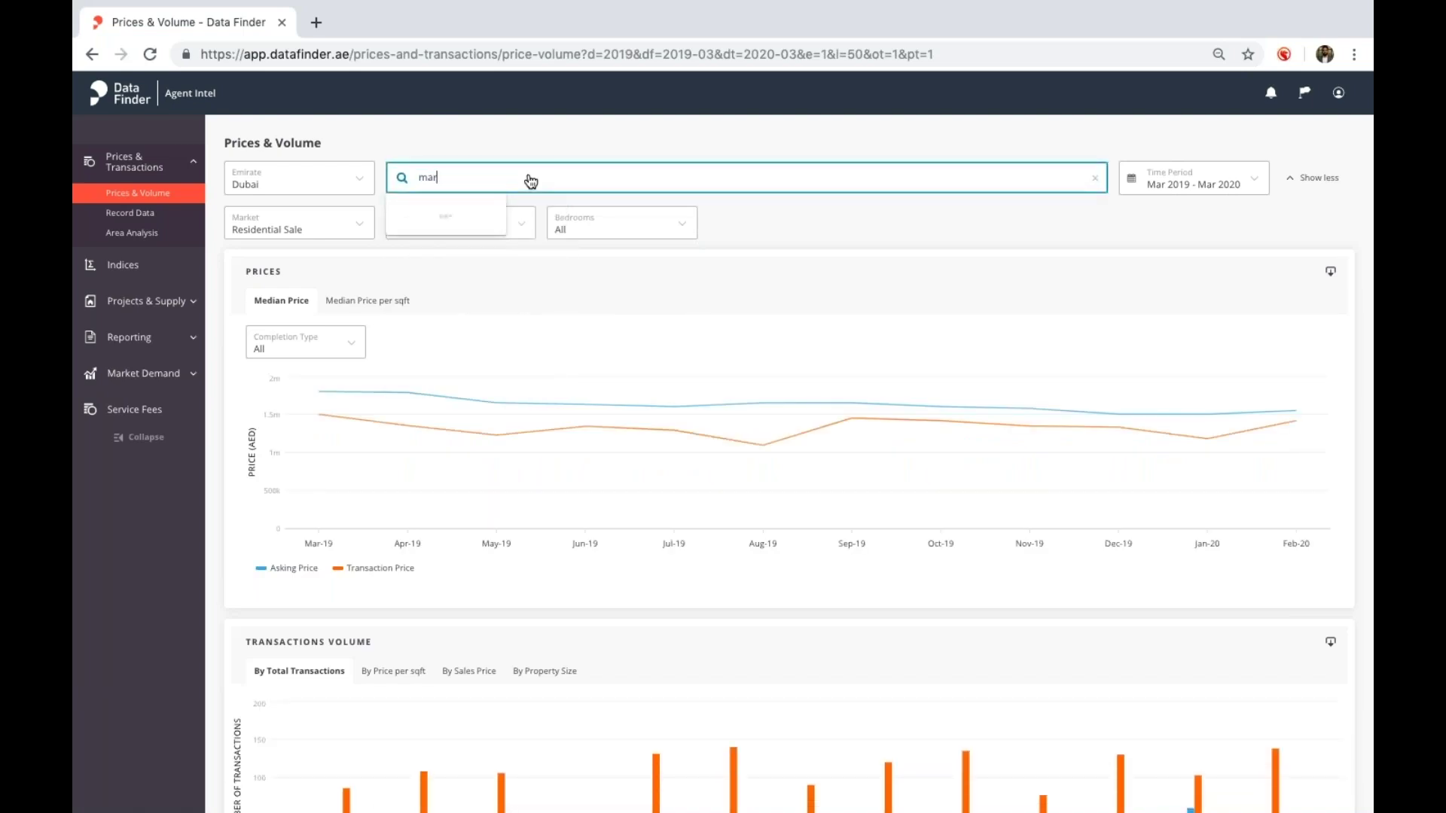
text(ina gate)
click(526, 242)
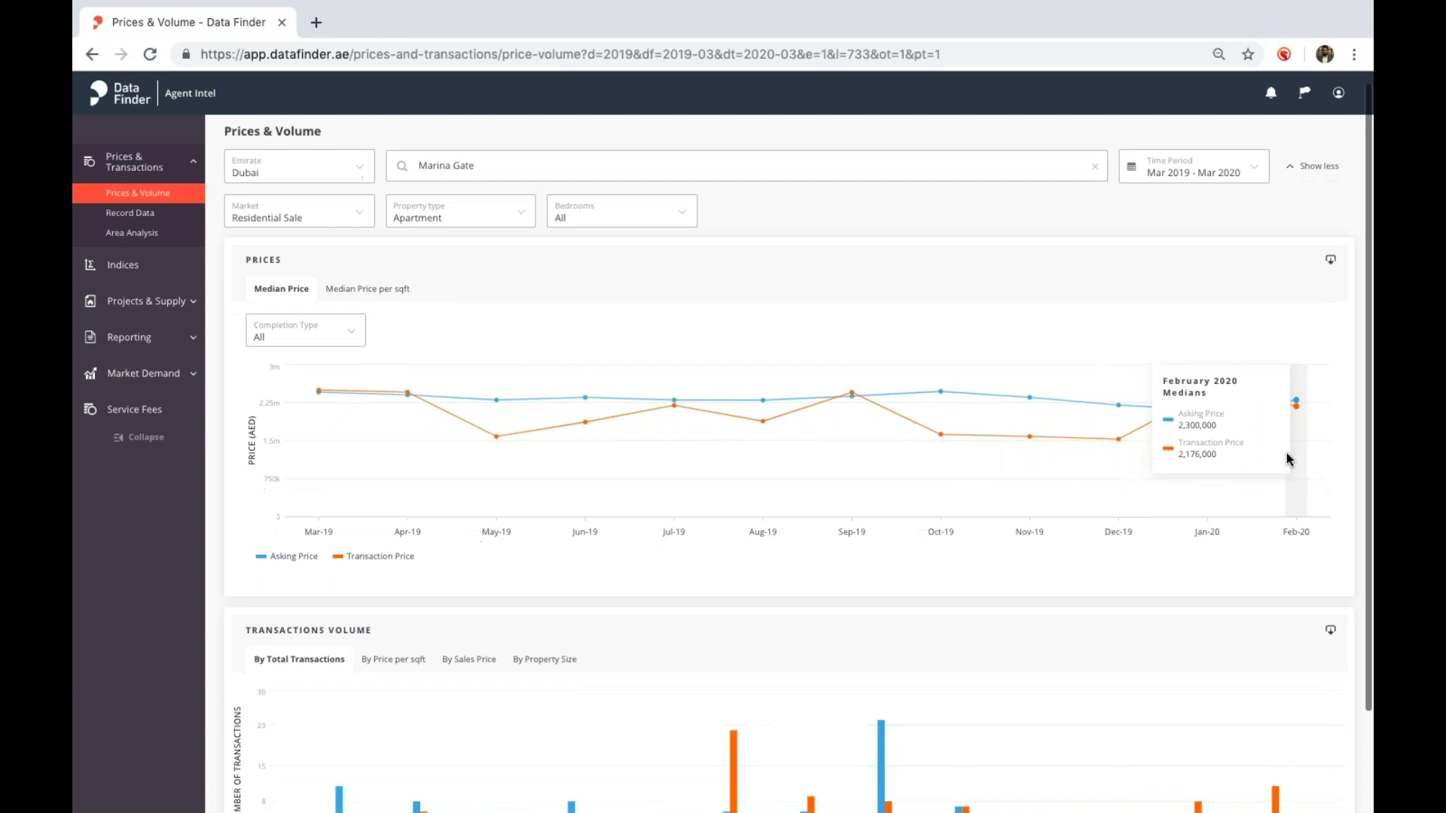
Step: Open the Record Data page and change its location to Dubai Hills Estate
click(163, 220)
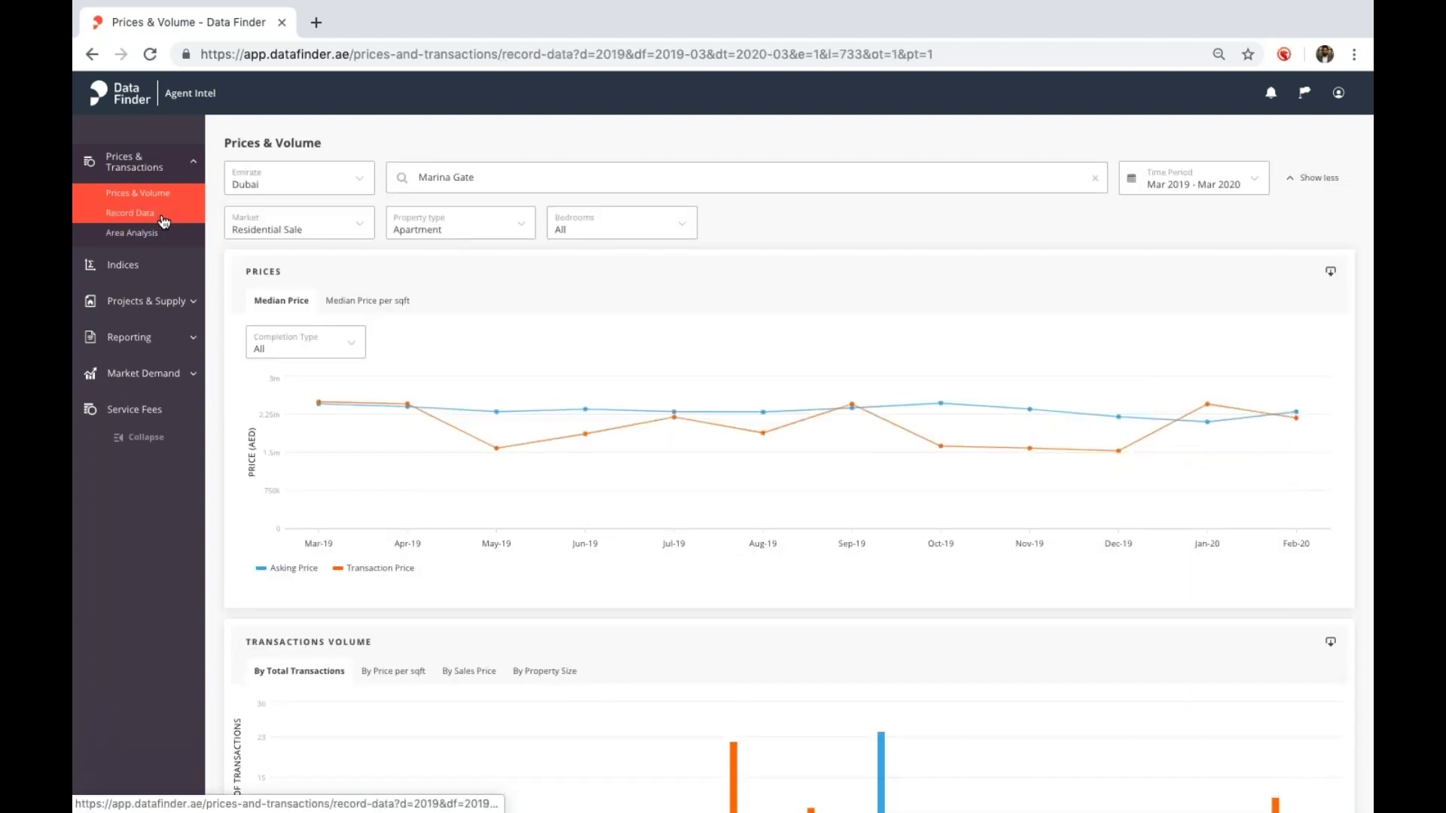
click(506, 188)
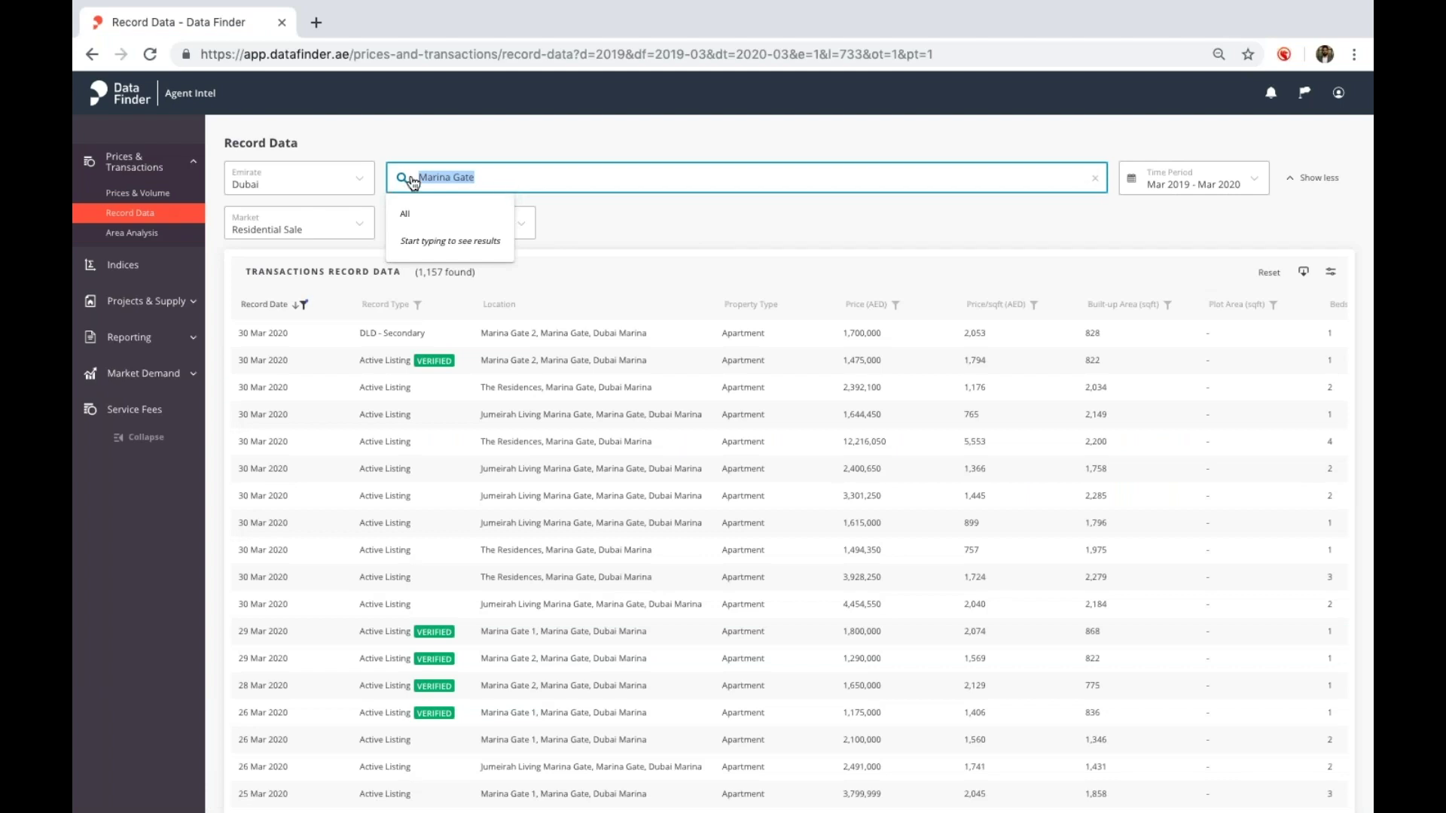
text(dubai)
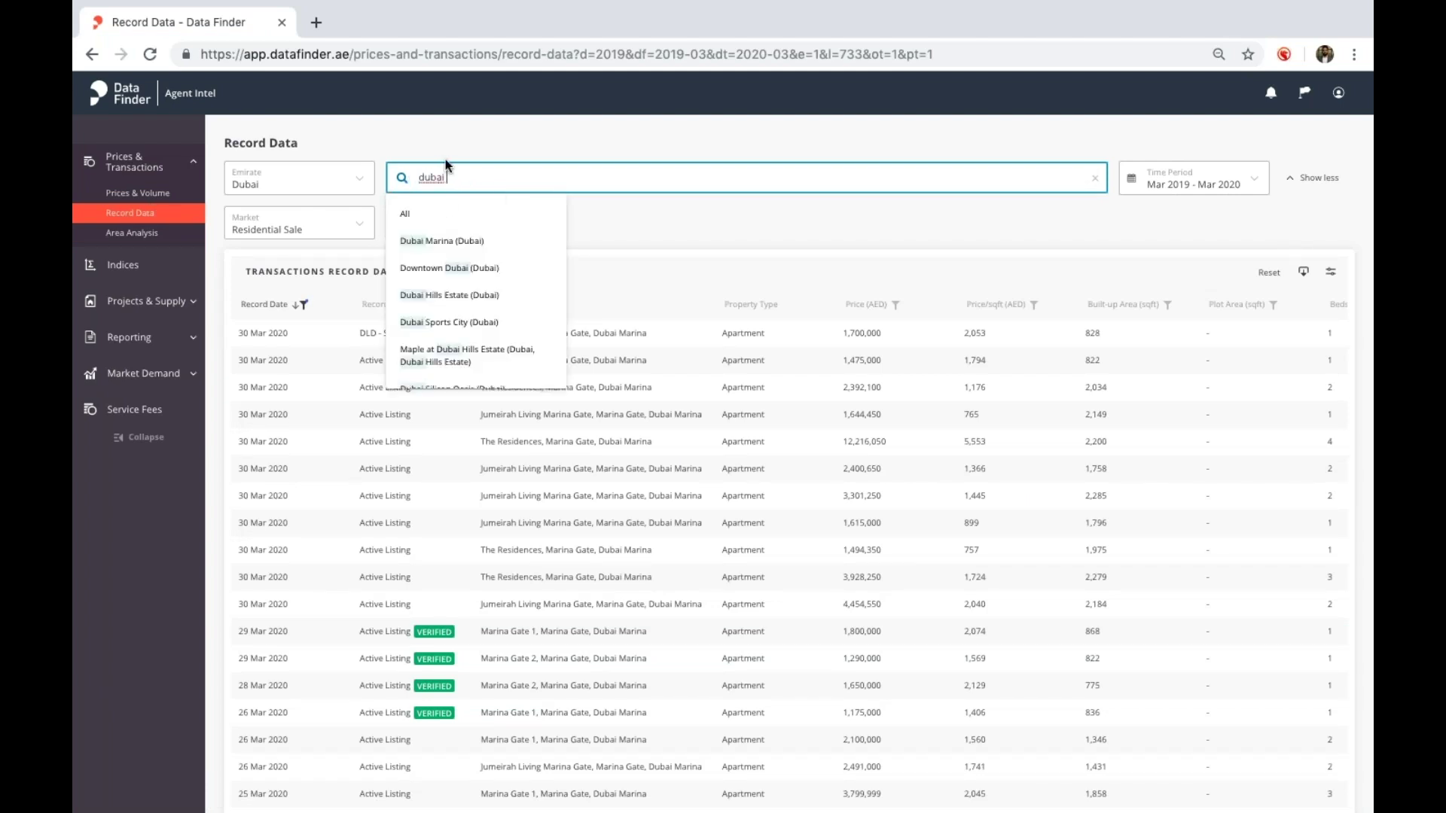
click(459, 294)
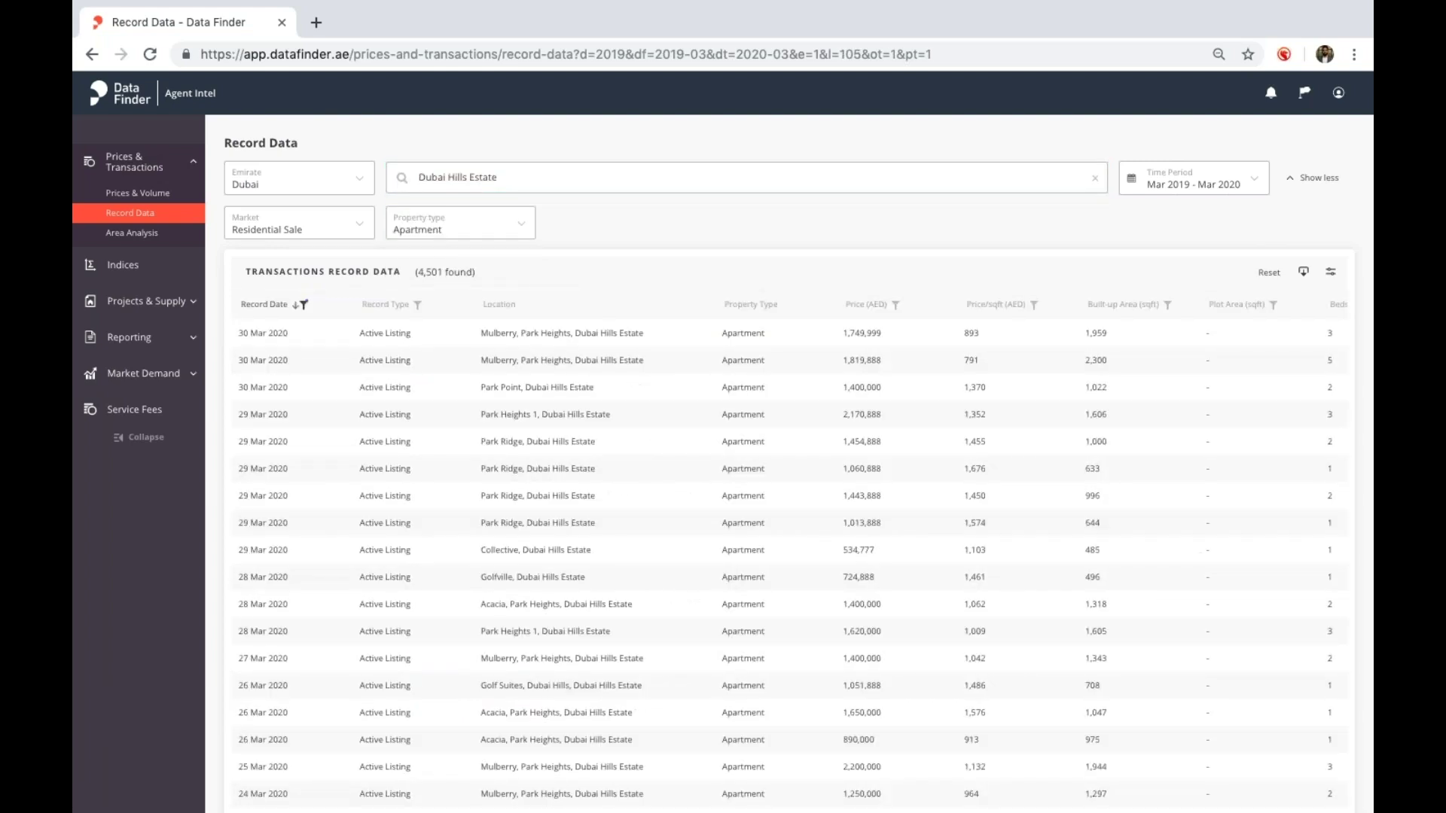
Step: Filter the transaction records to the DLD - Secondary record type and review the table's remaining columns
click(415, 305)
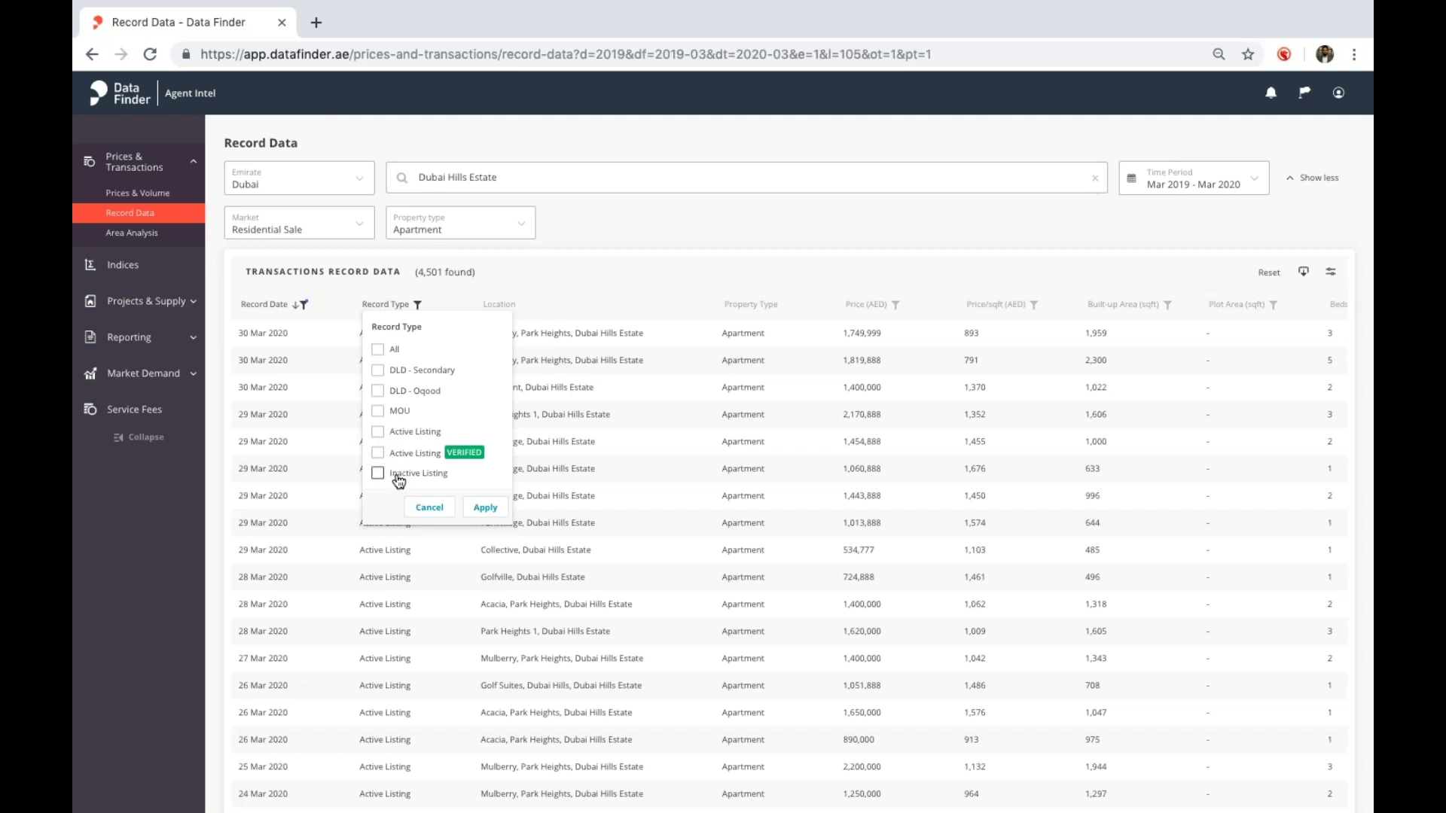
click(378, 370)
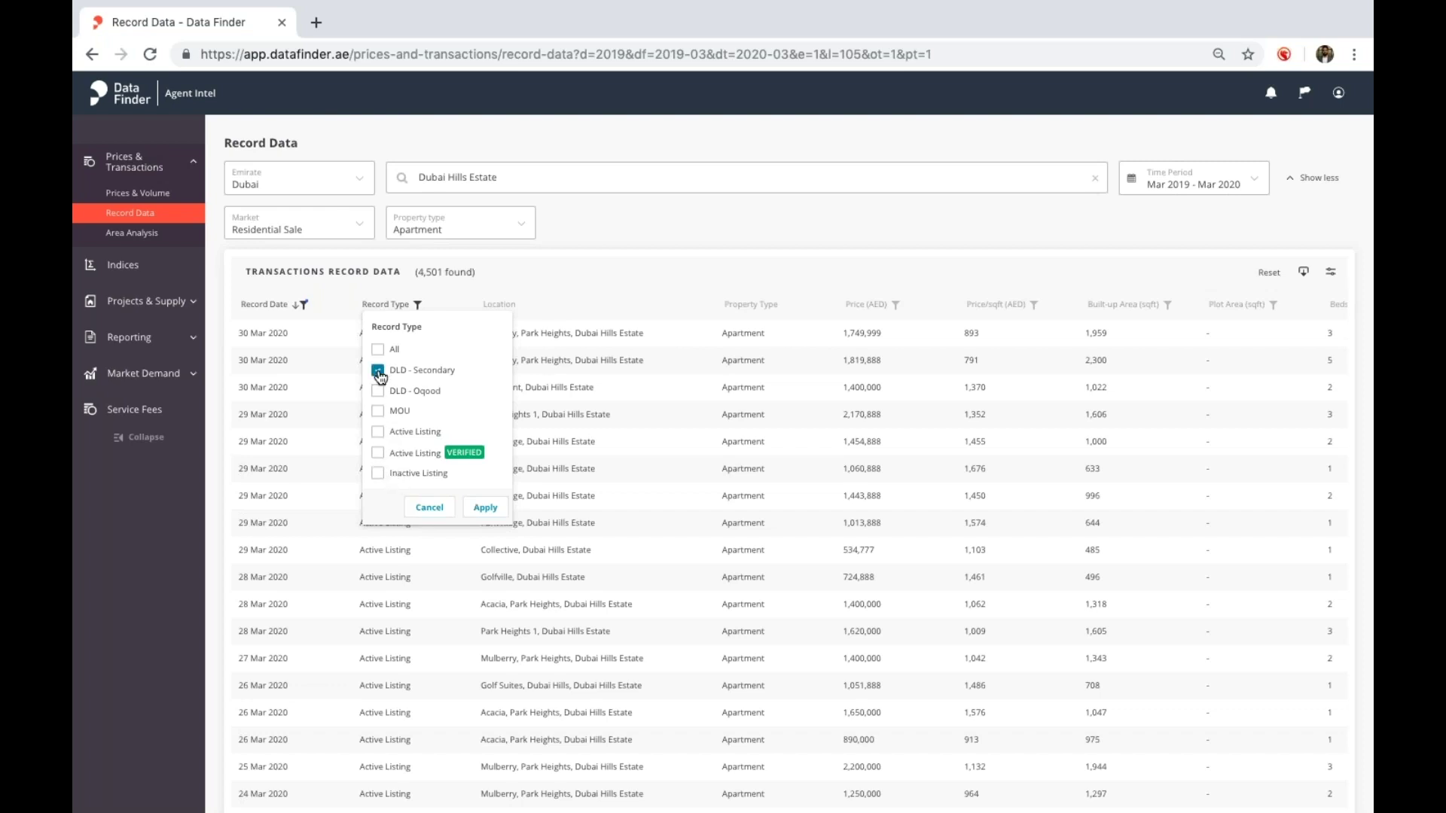
click(488, 509)
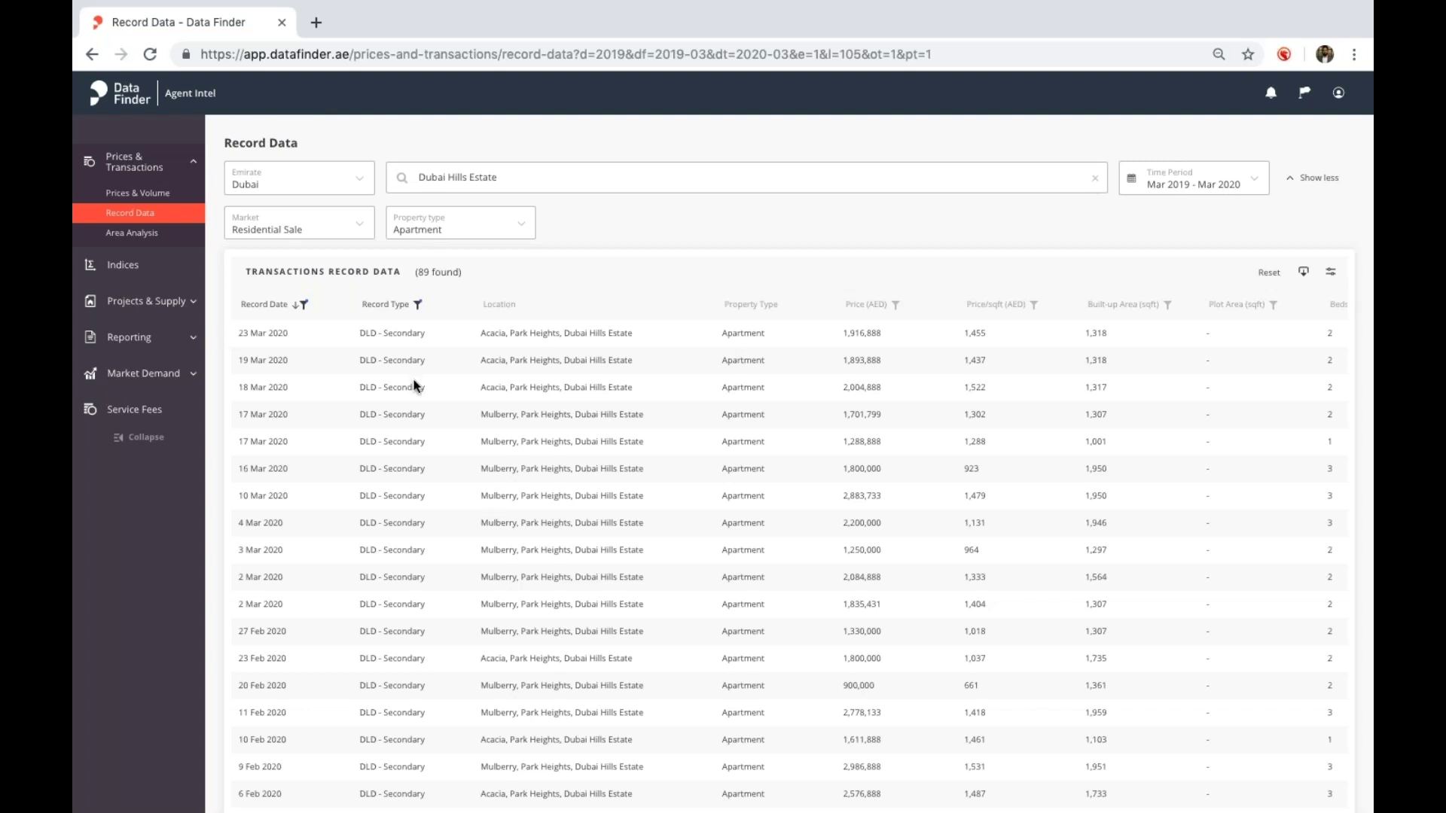
scroll(562, 358, right, 3)
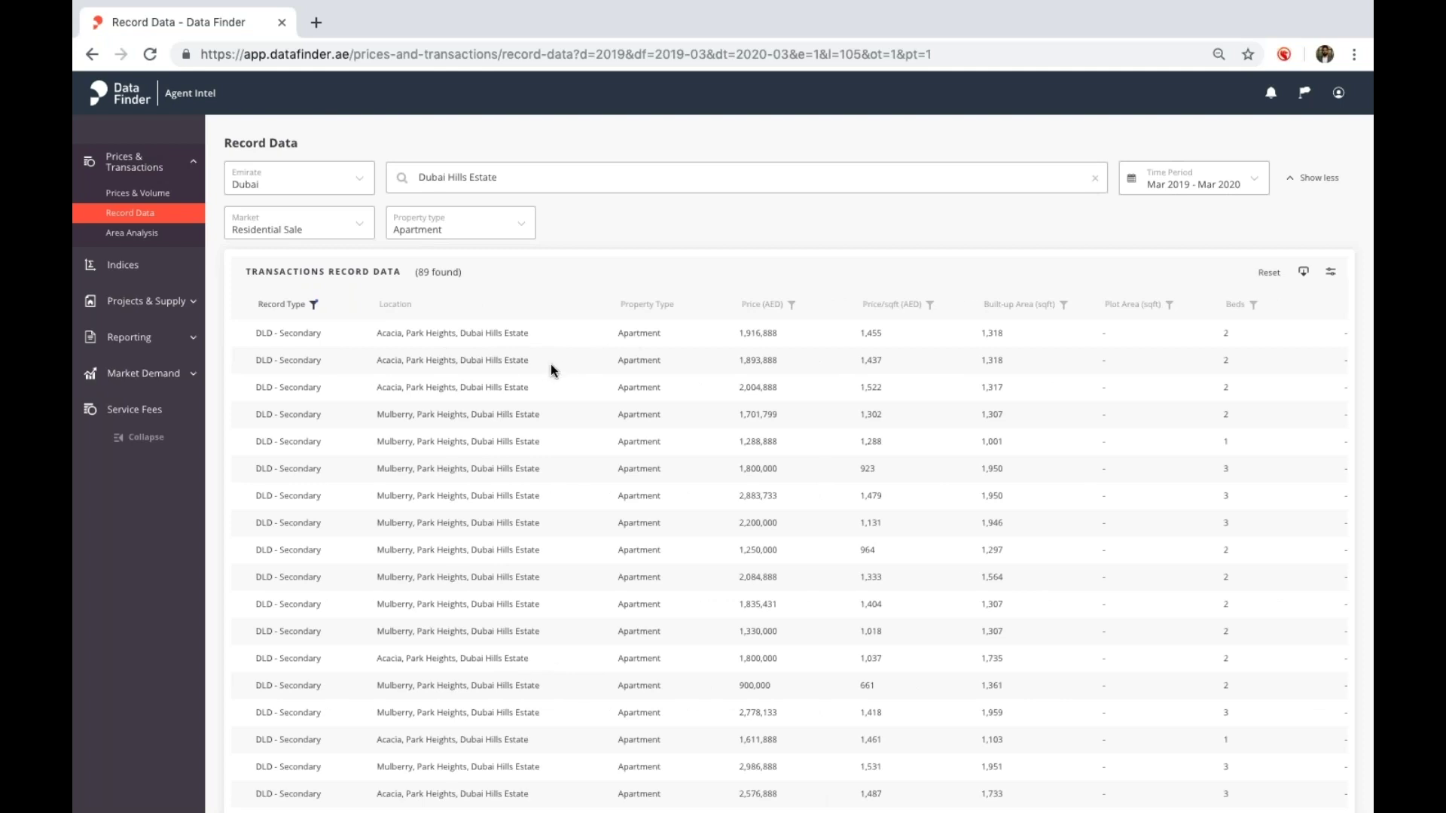
scroll(546, 369, right, 5)
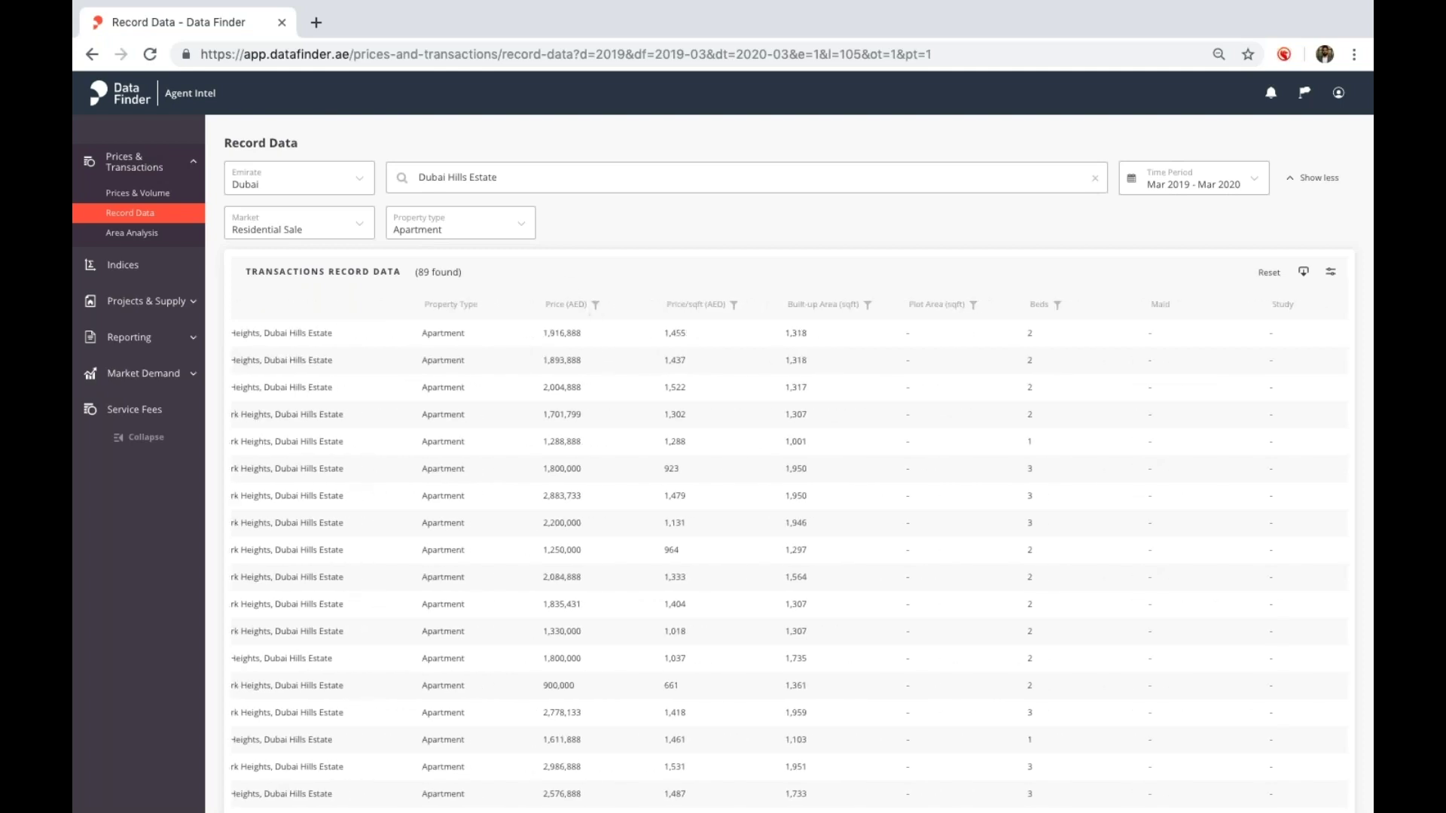
Step: Review the Dubai Hills Estate apartment records across all table columns, through to Developer and Comments
scroll(601, 348, right, 2)
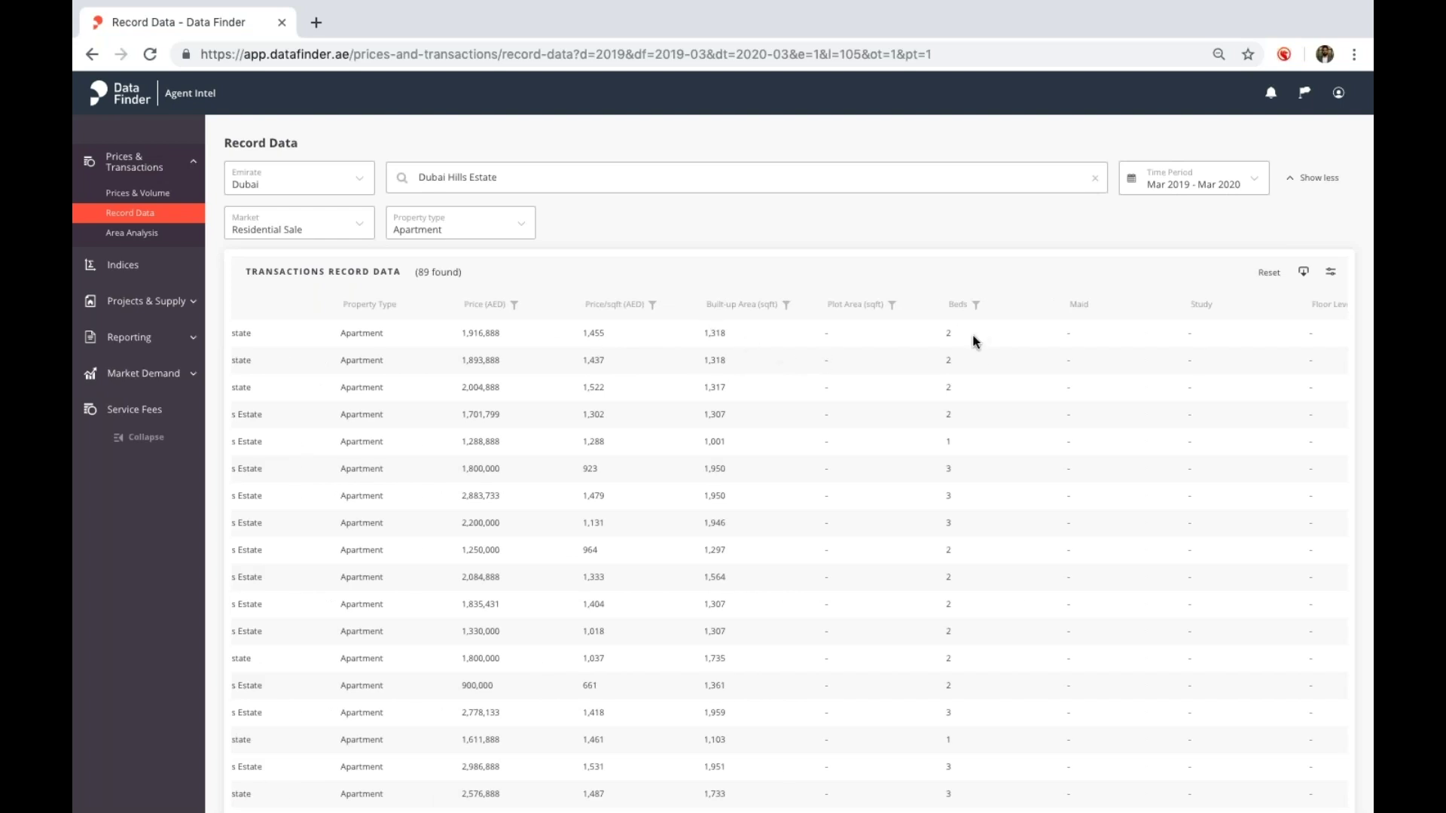
scroll(975, 341, right, 14)
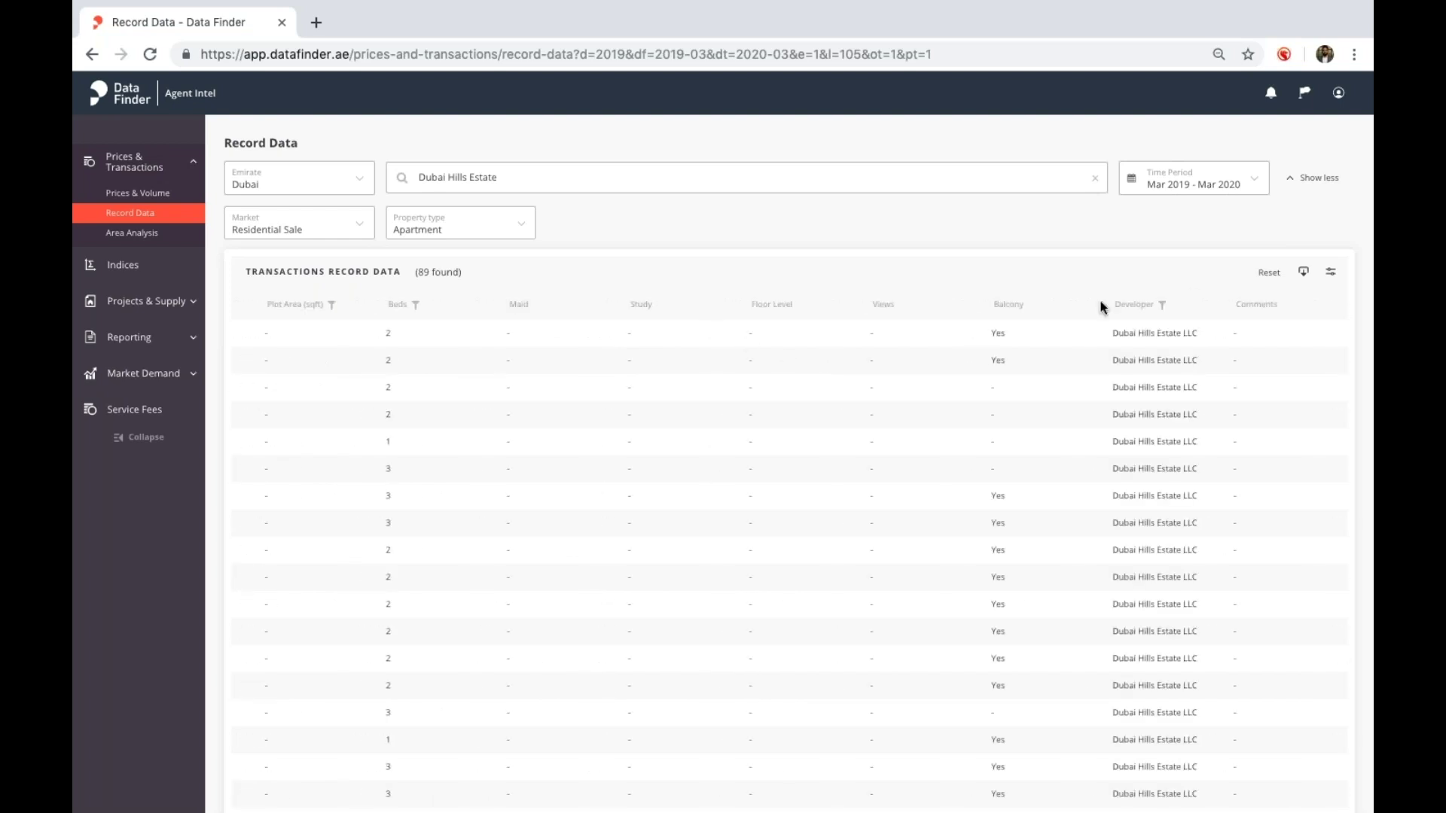
scroll(759, 467, left, 15)
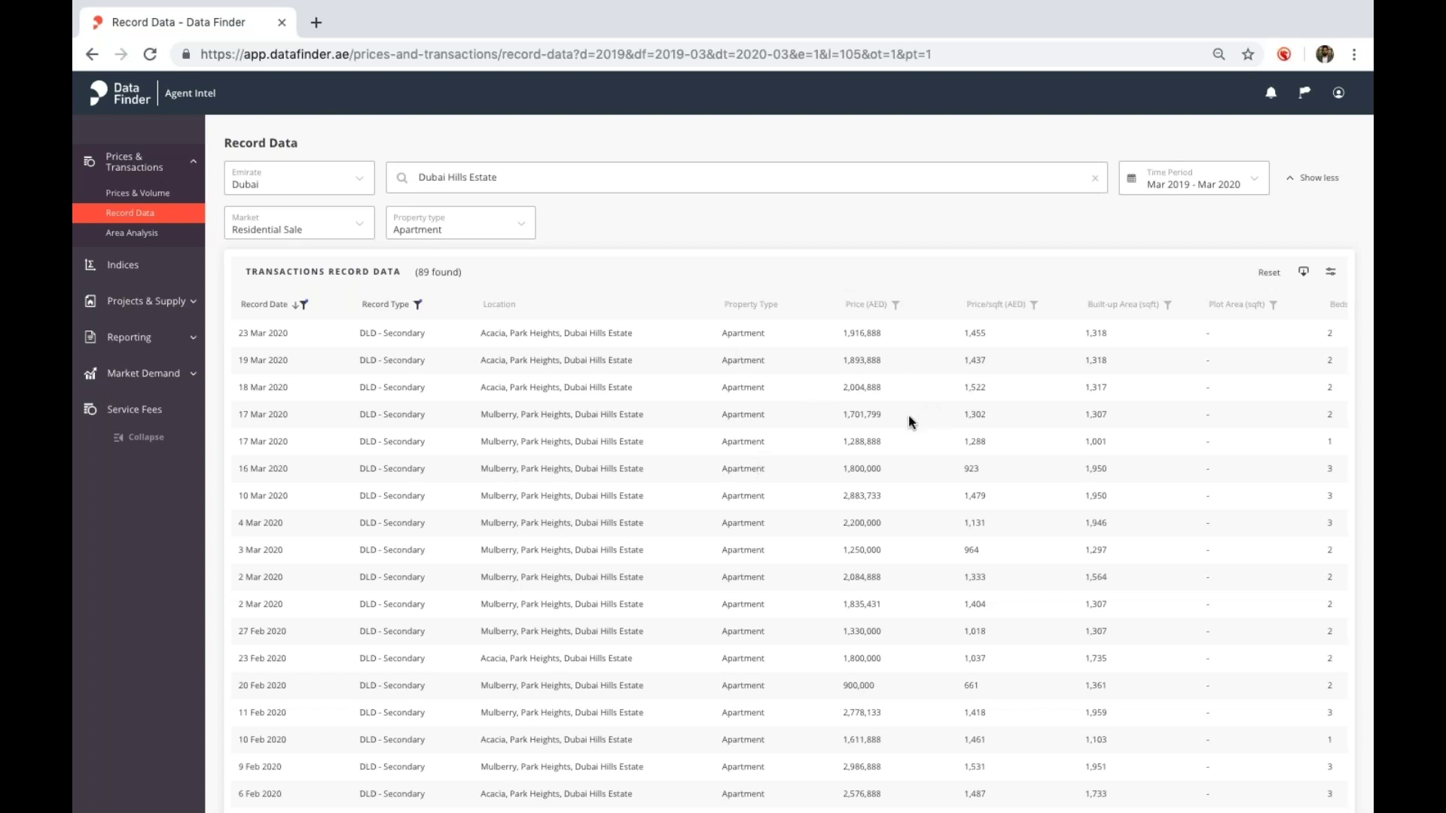
Step: Look at the sorting and filtering options of the Price (AED) and Beds columns without applying any
click(863, 311)
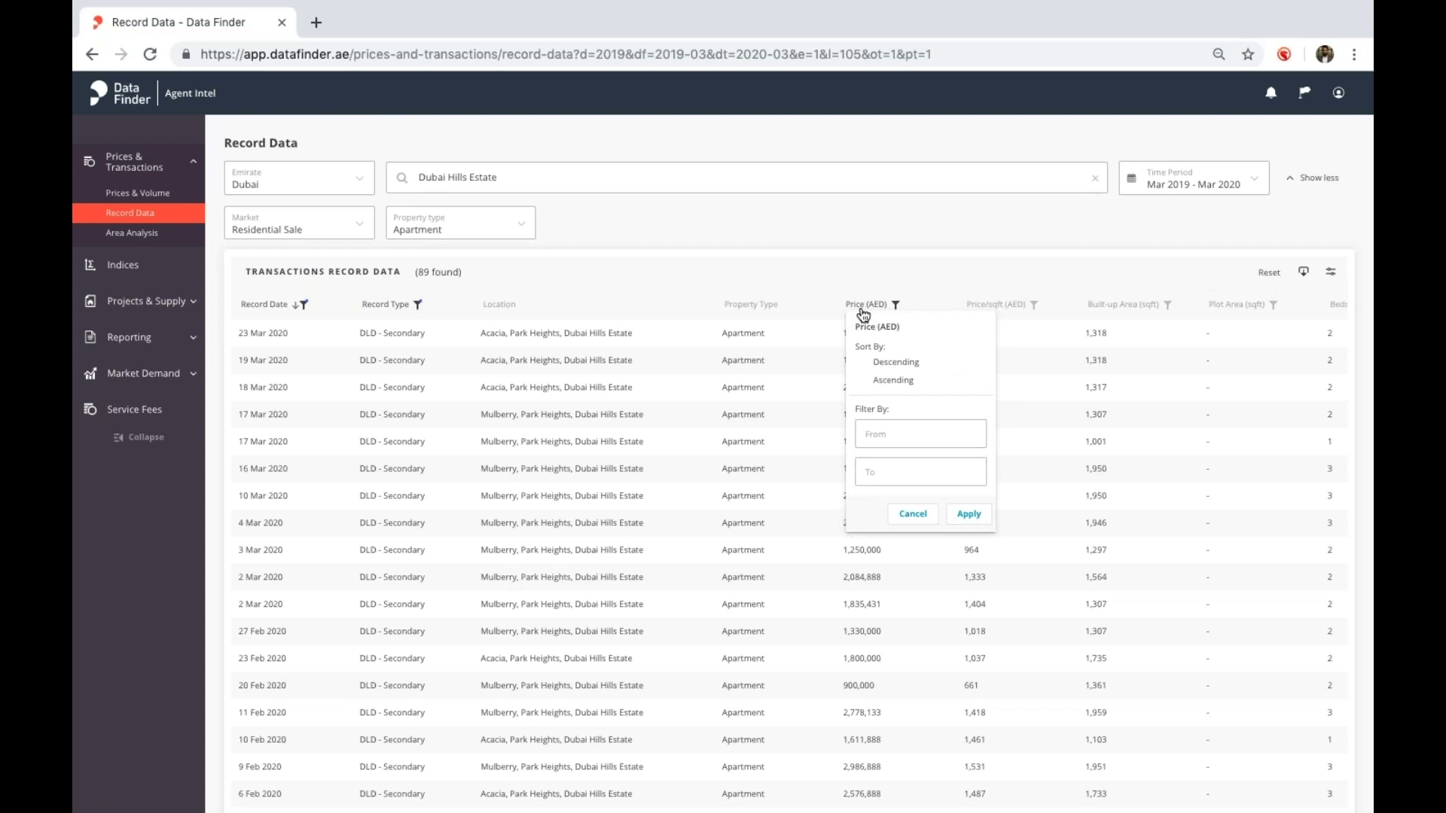
click(894, 432)
click(1060, 285)
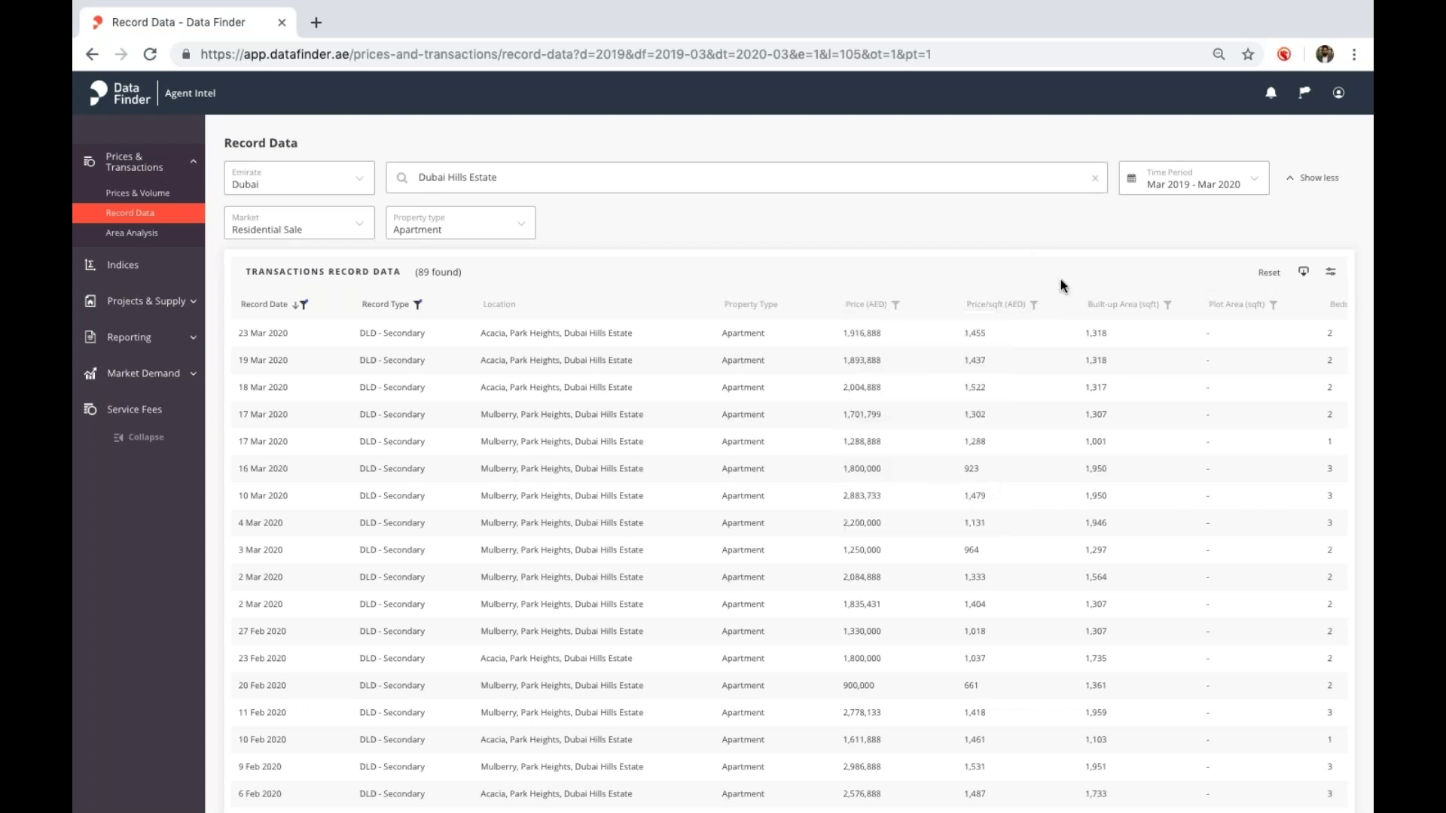
click(1338, 307)
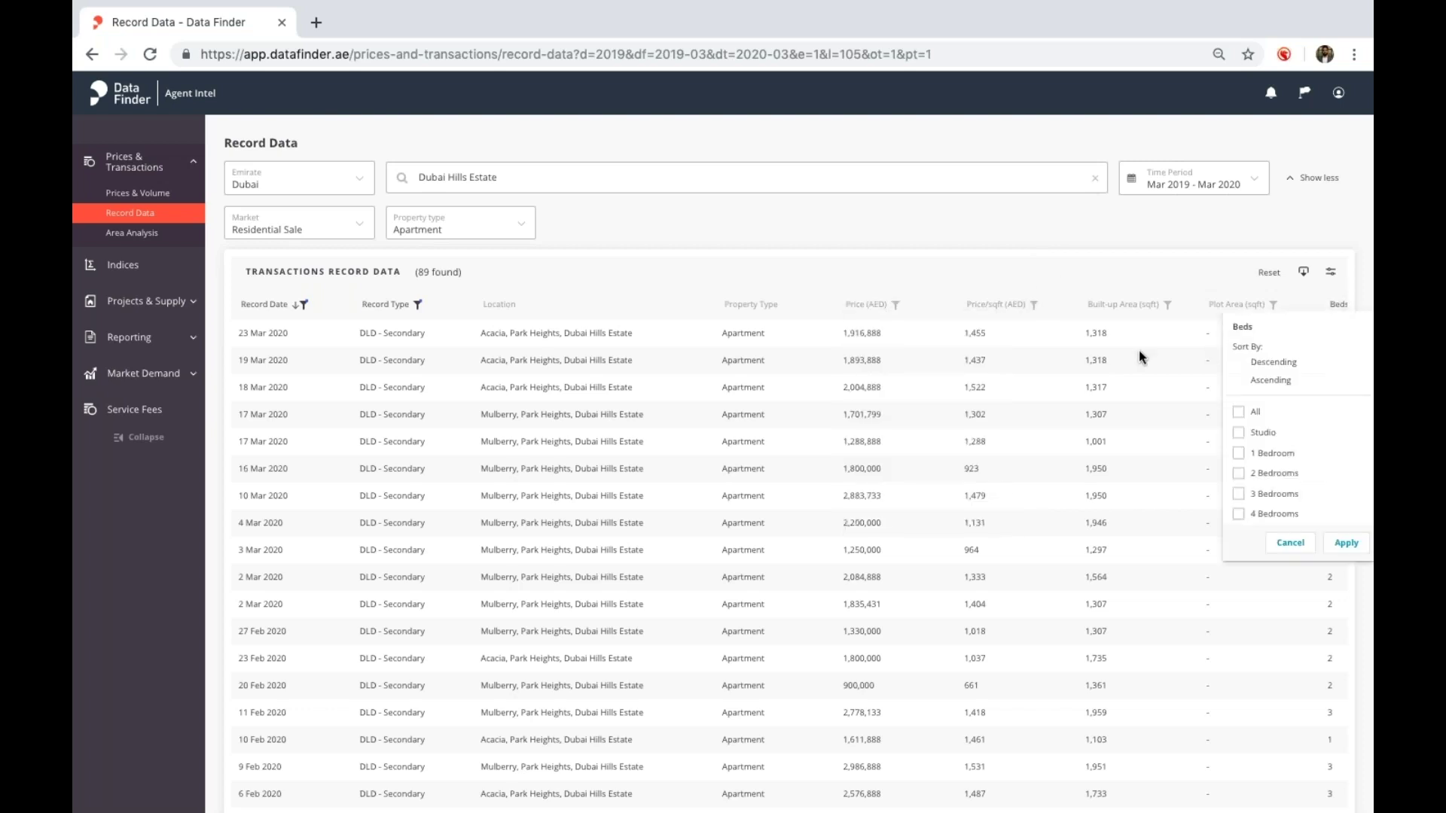
click(1192, 273)
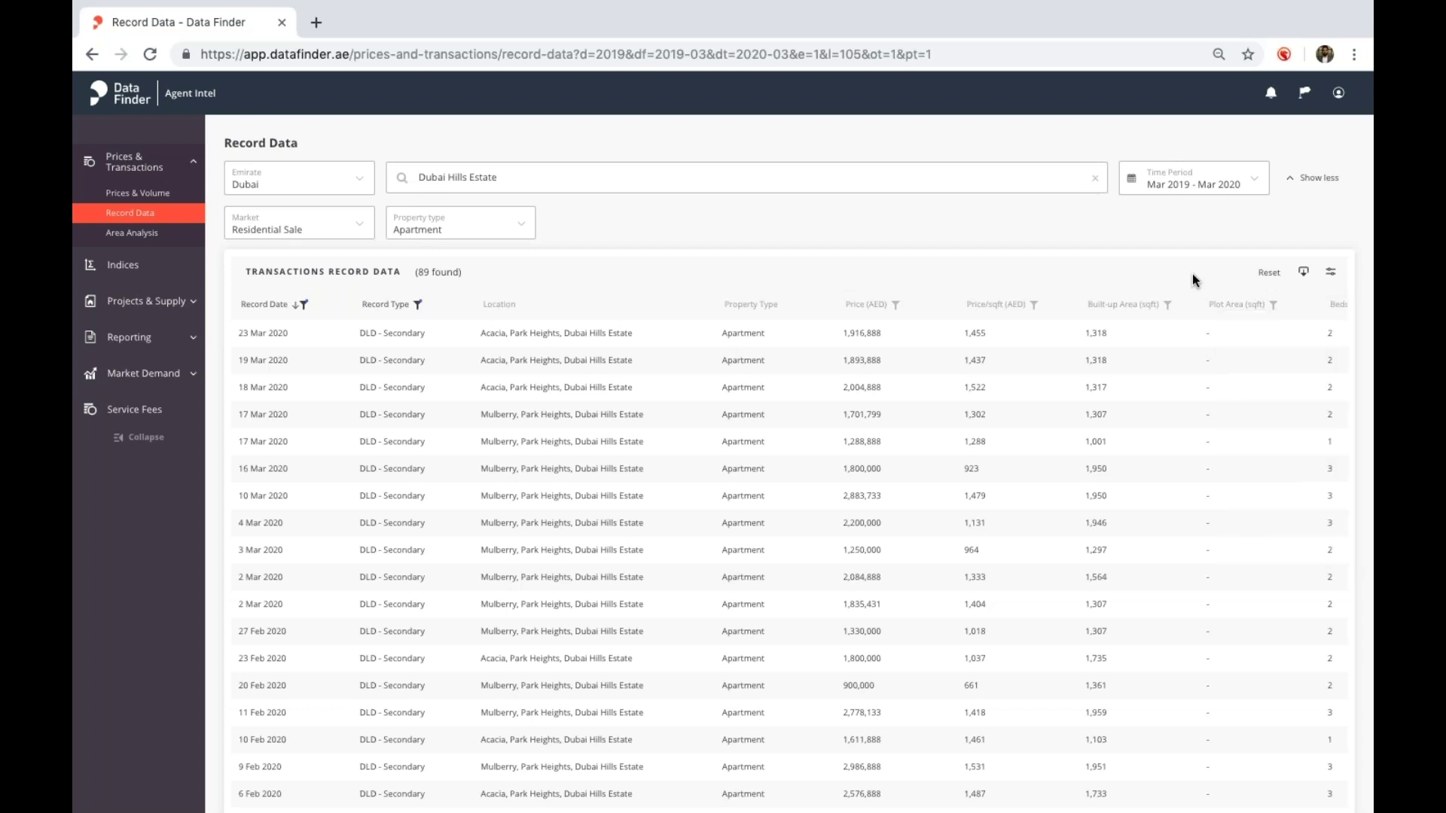
Step: Set the records' property type to Townhouse / Villa and their location to Maple at Dubai Hills Estate
click(466, 230)
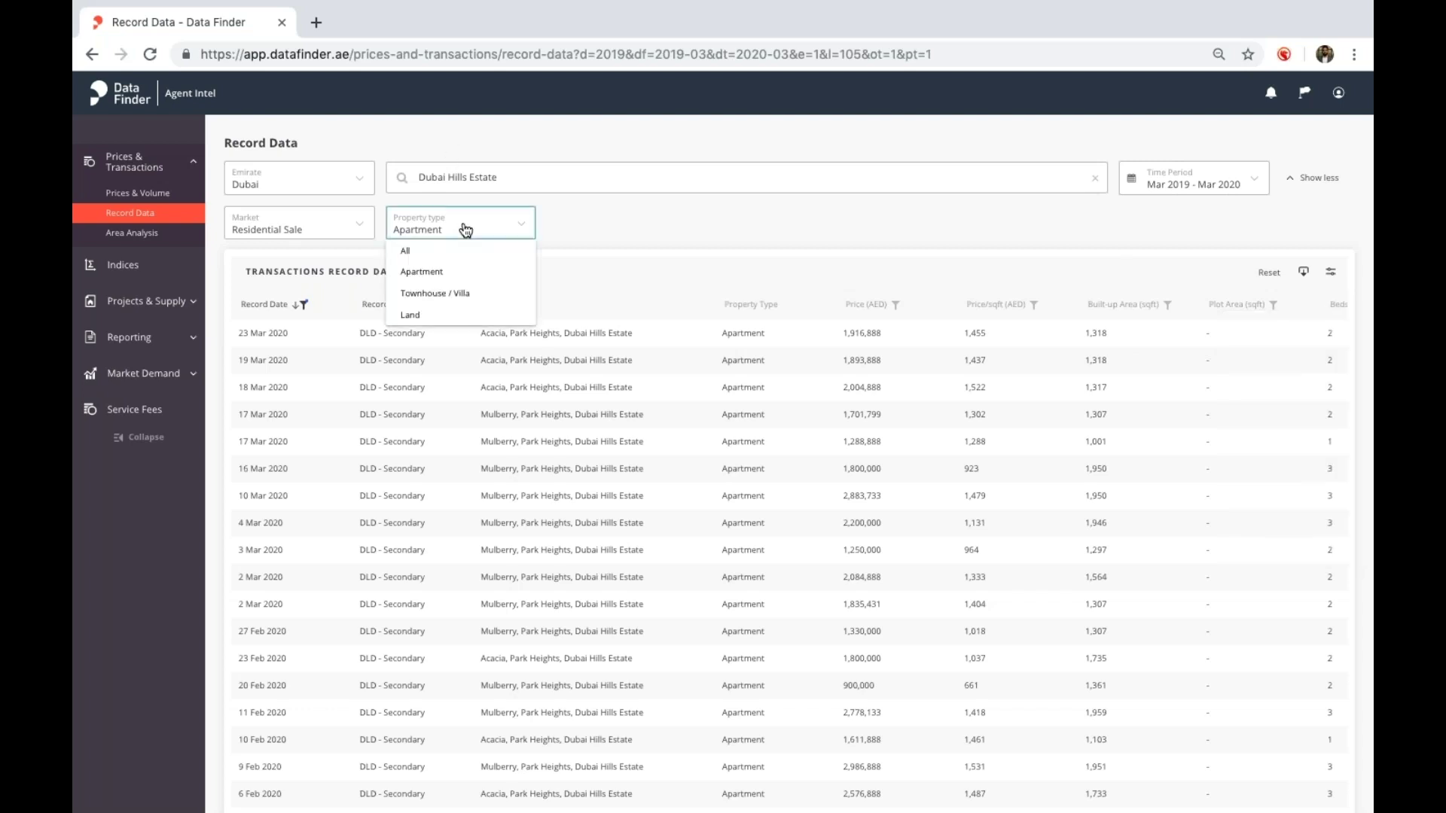
click(455, 302)
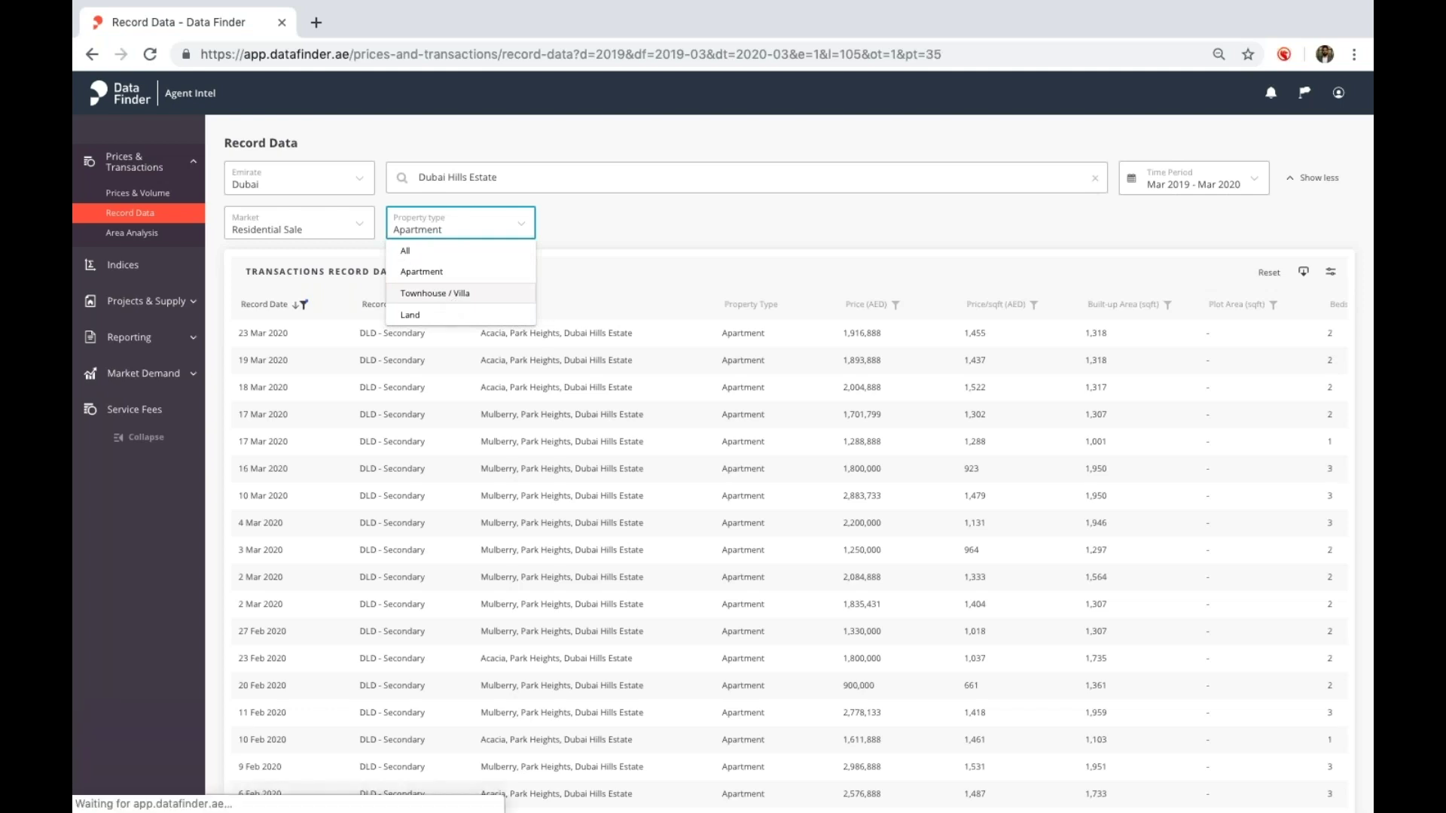
click(517, 184)
text(mapl)
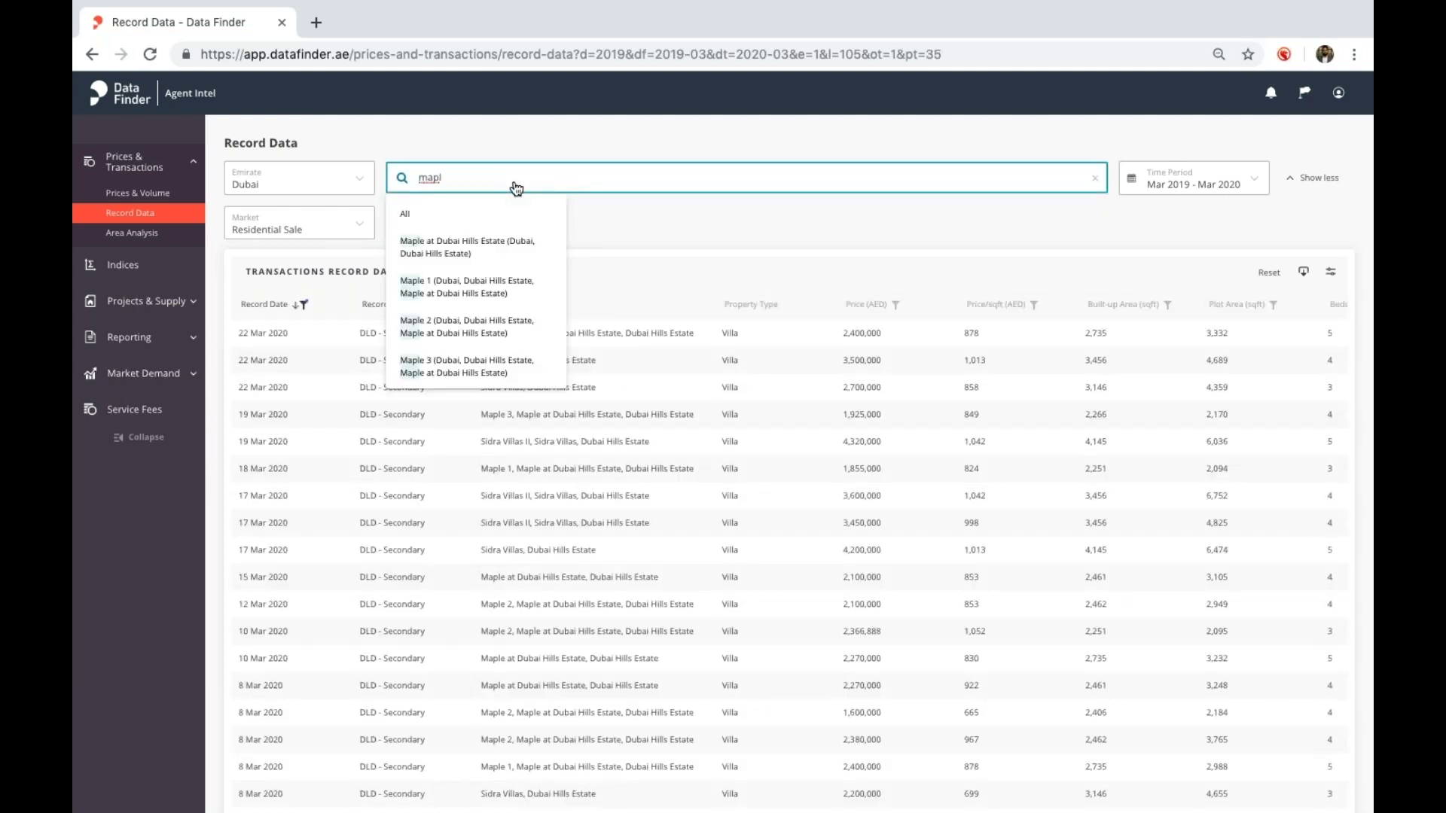
click(511, 260)
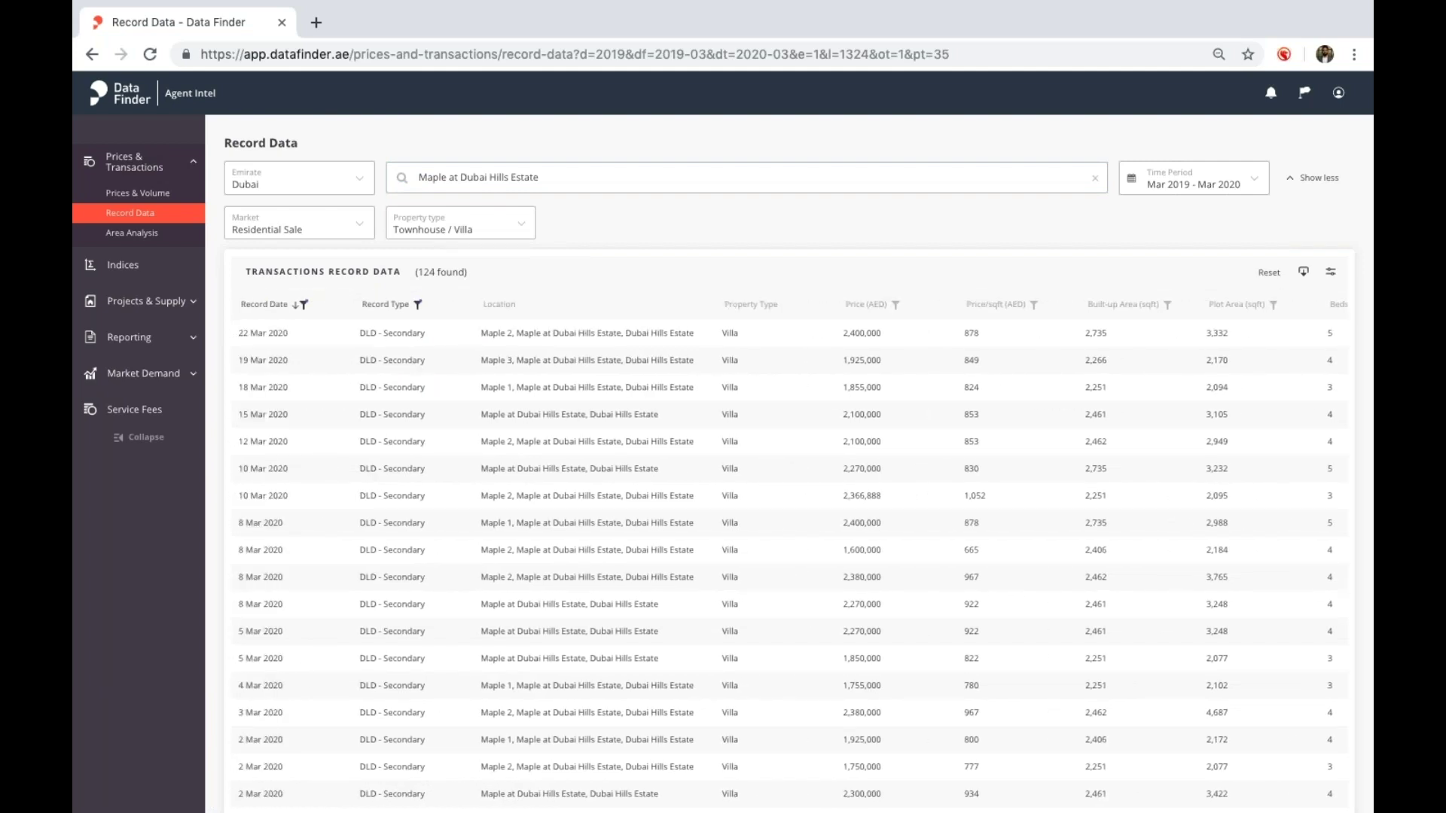
Step: Review the Maple villa records across the plot area, beds, floor level, balcony, developer and comments columns
scroll(669, 354, right, 5)
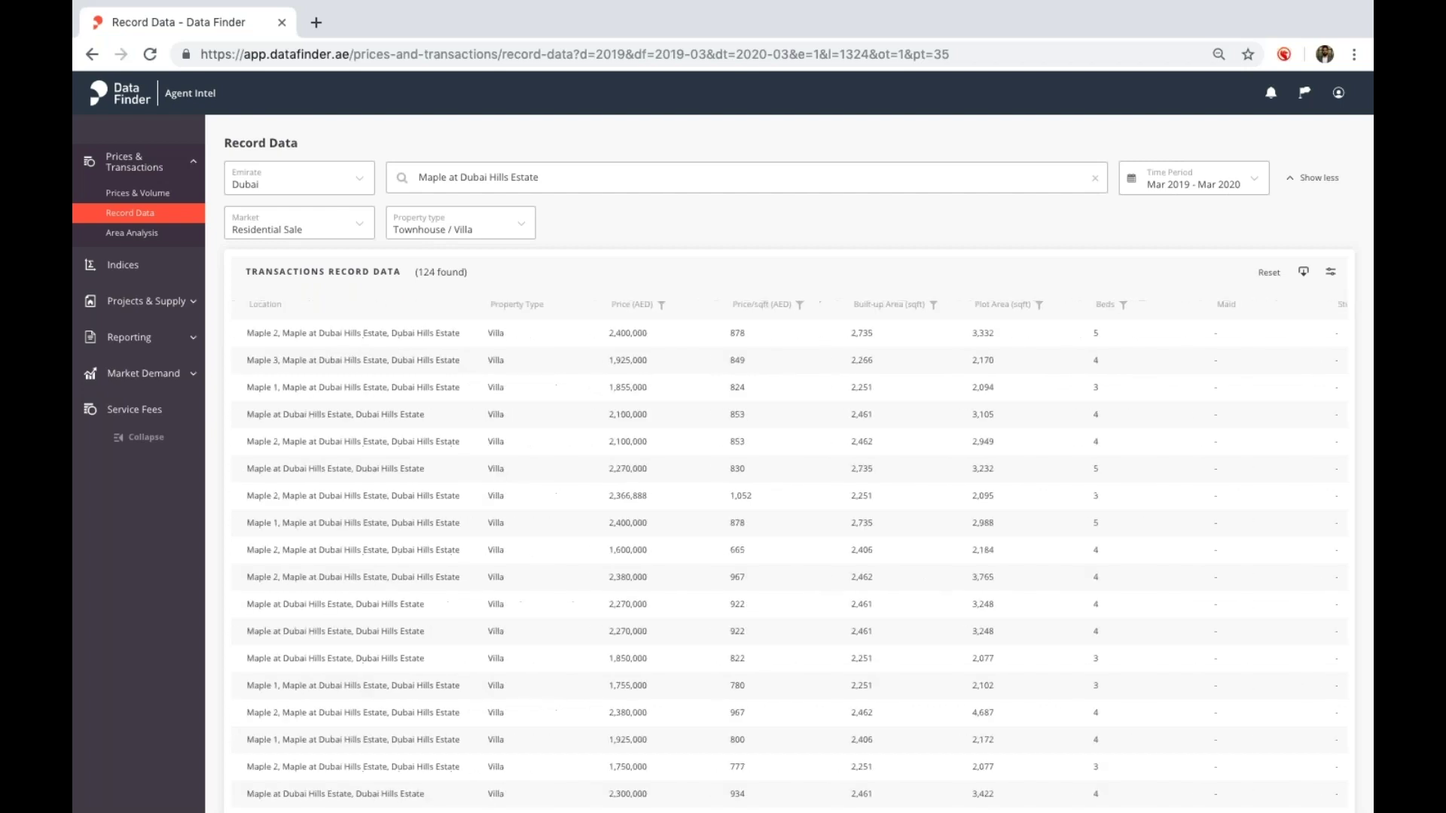
scroll(669, 354, right, 2)
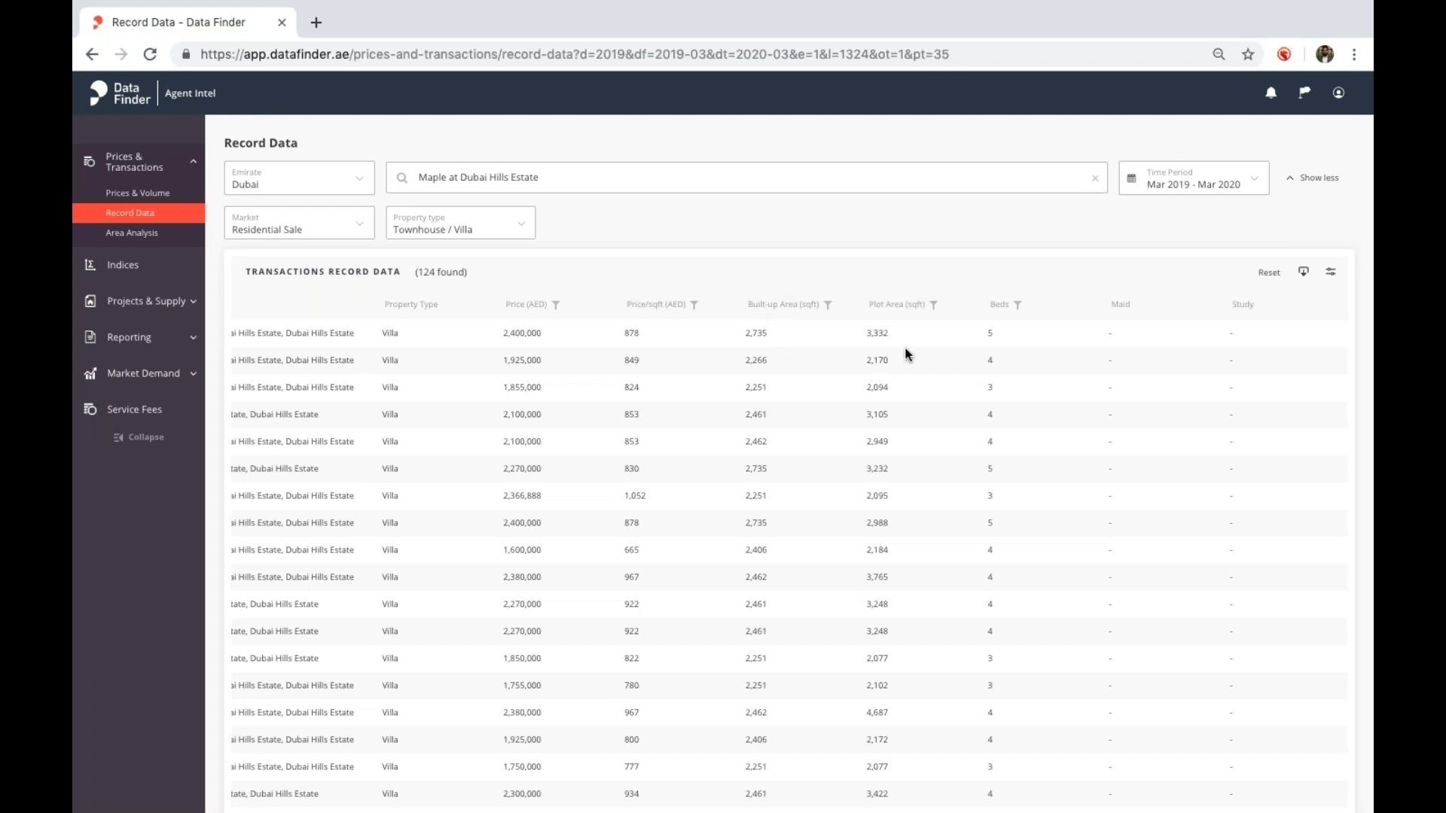
scroll(907, 354, right, 3)
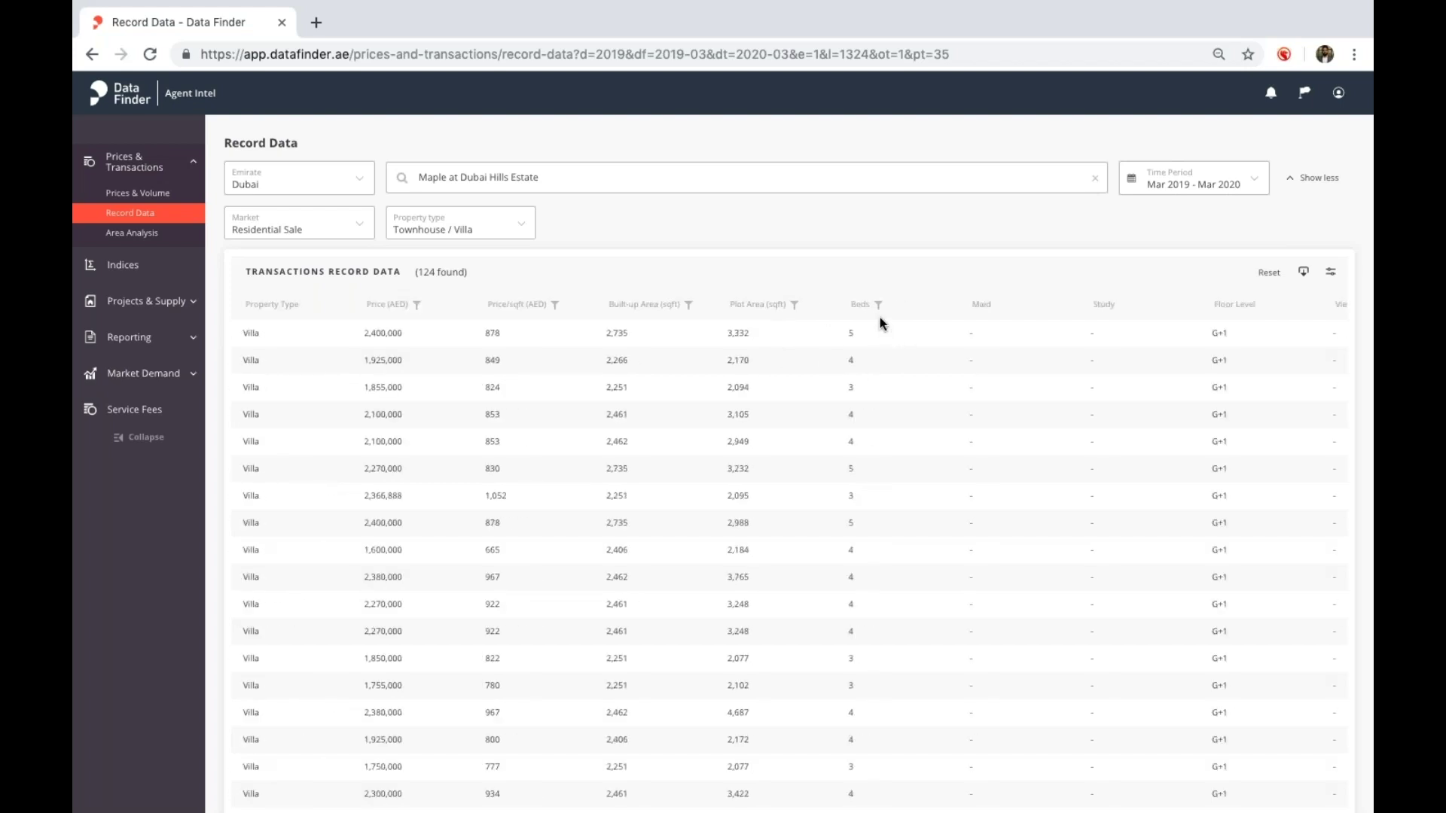
scroll(1033, 418, right, 10)
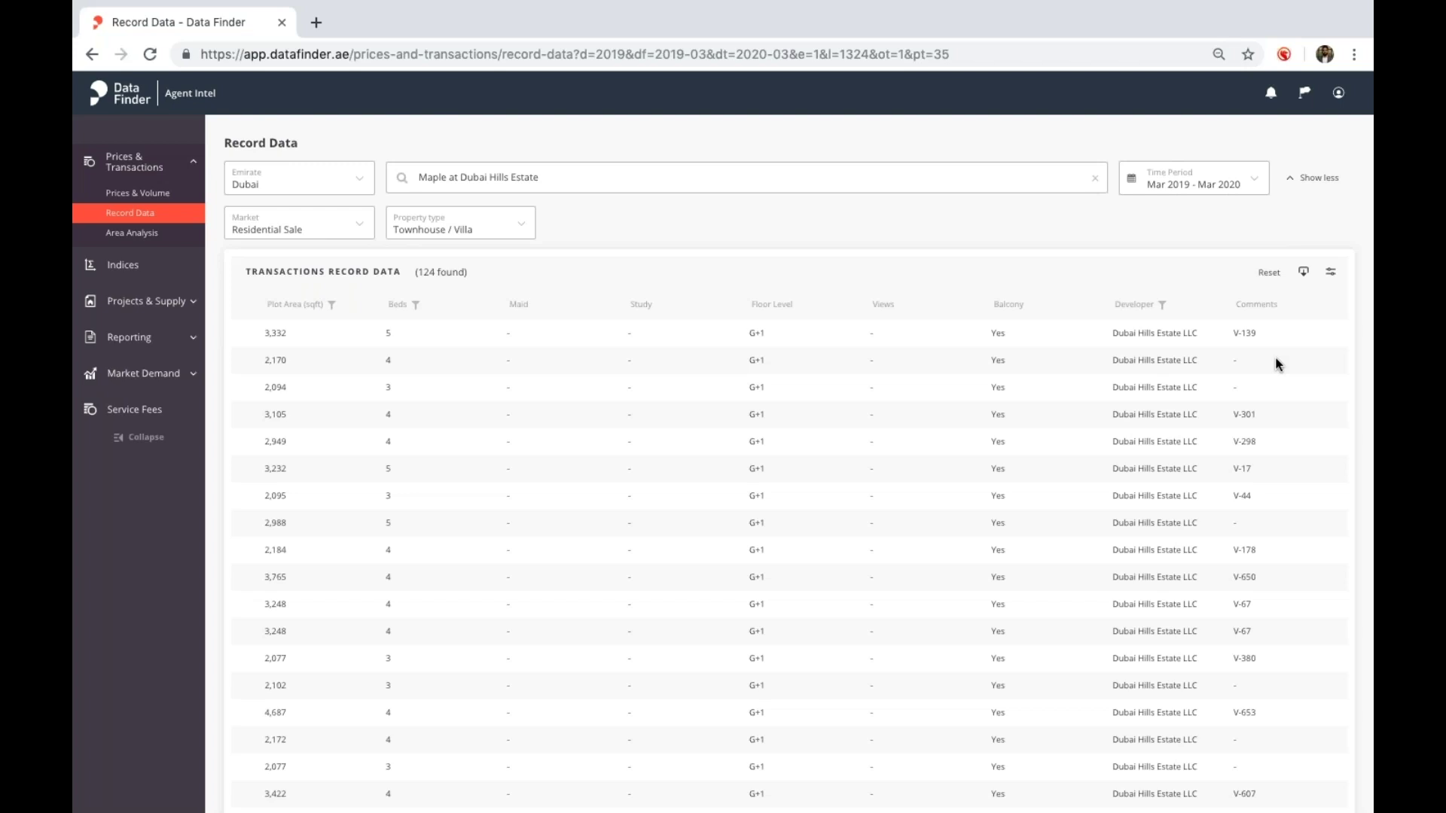
scroll(695, 464, left, 10)
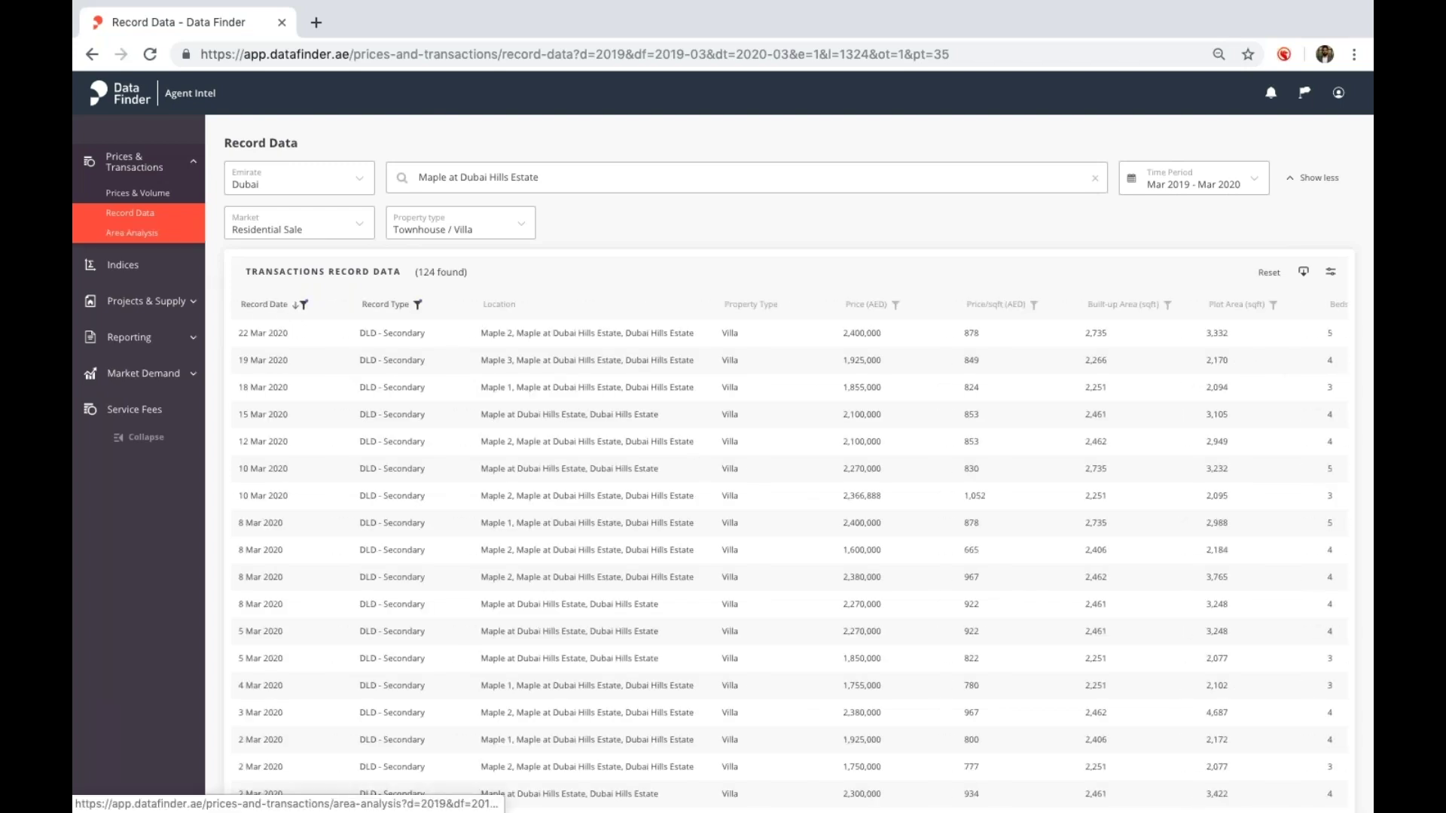
Step: Open the Area Analysis page and set its location to Business Bay and its property type to Apartment
click(173, 240)
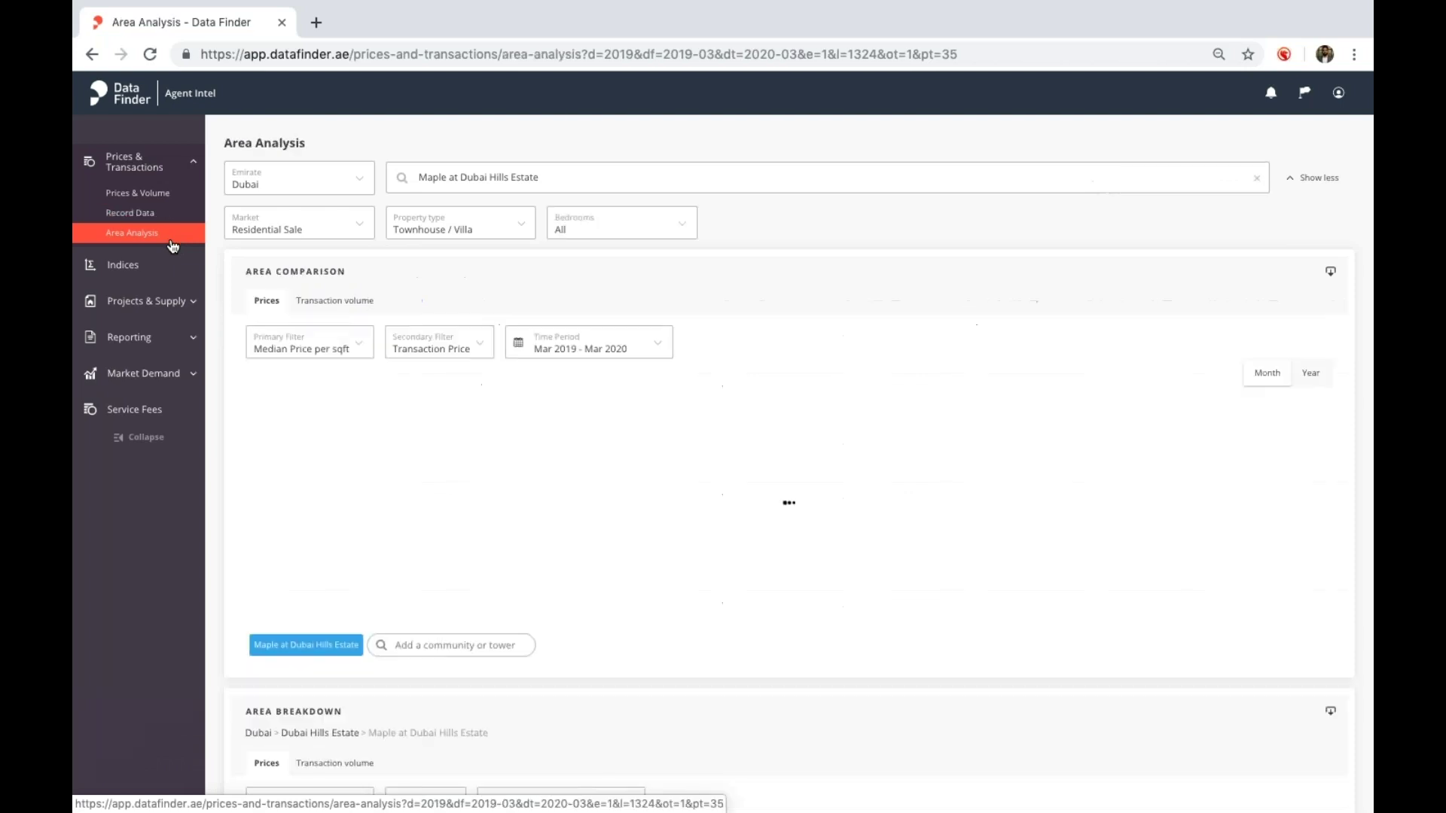
click(542, 179)
text(busine)
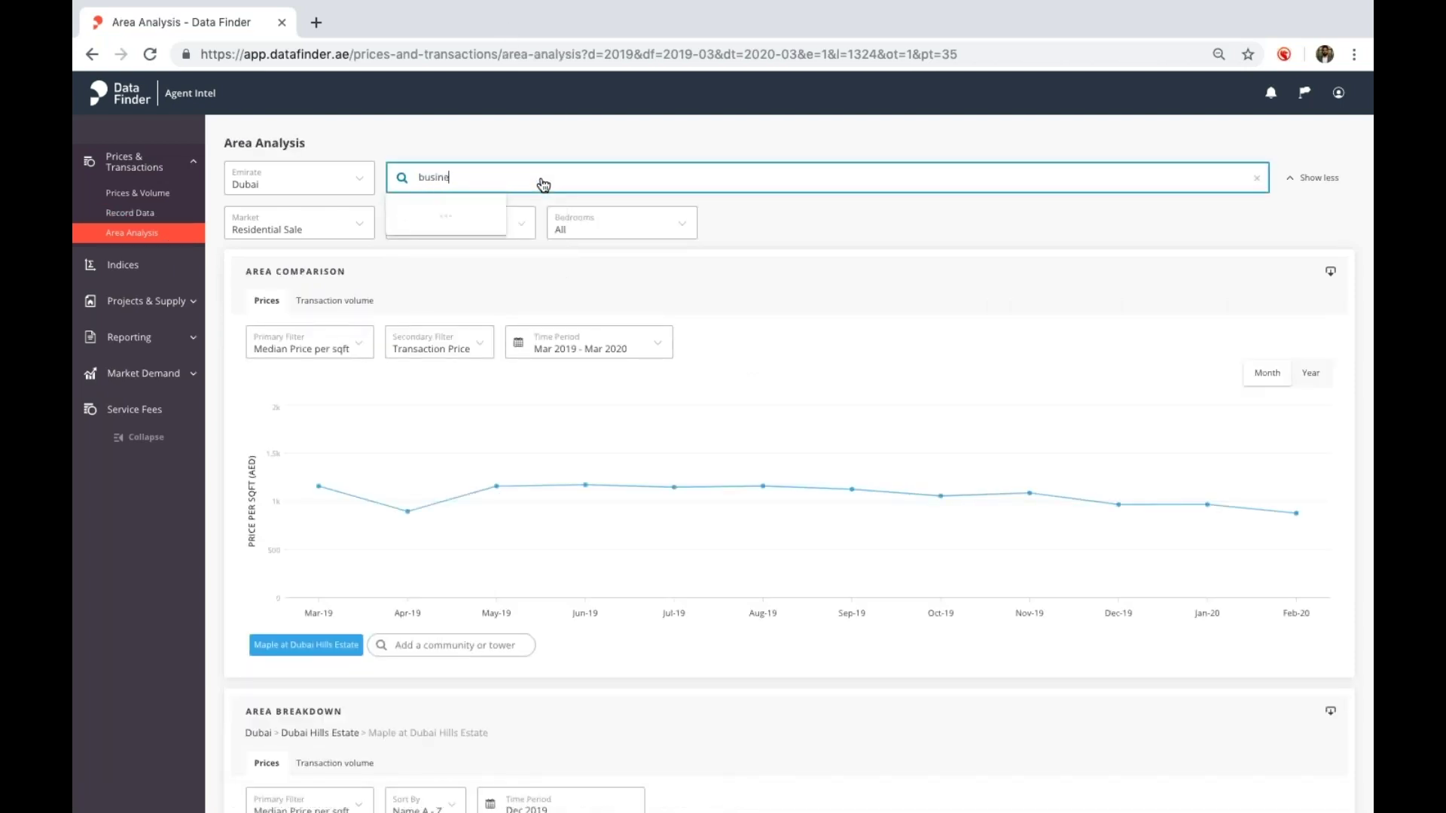
click(485, 241)
click(480, 234)
click(465, 272)
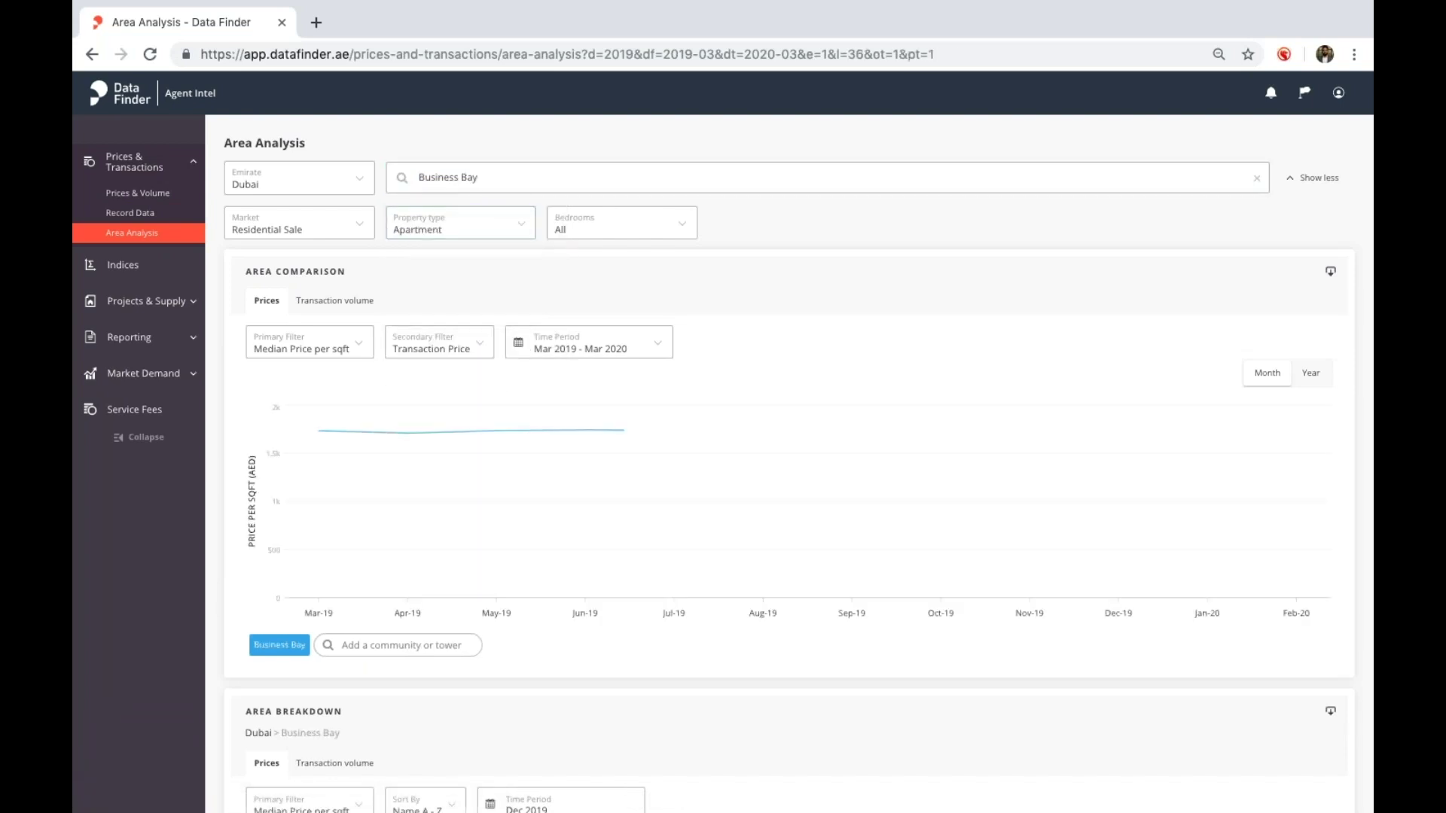
Step: Look over the Area Comparison and Area Breakdown sections for Business Bay apartments
scroll(456, 267, down, 1)
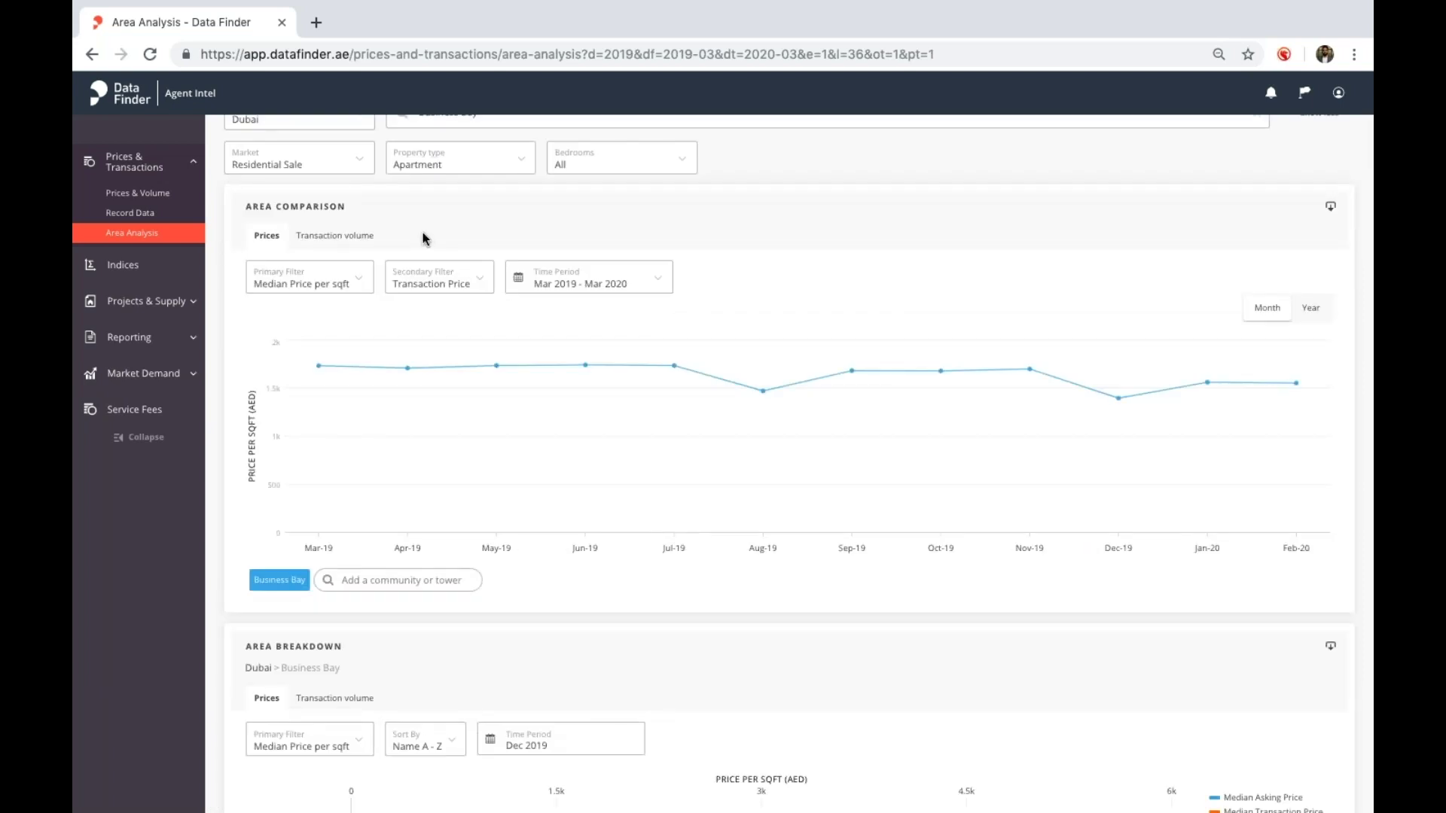
scroll(422, 232, down, 2)
scroll(423, 231, up, 3)
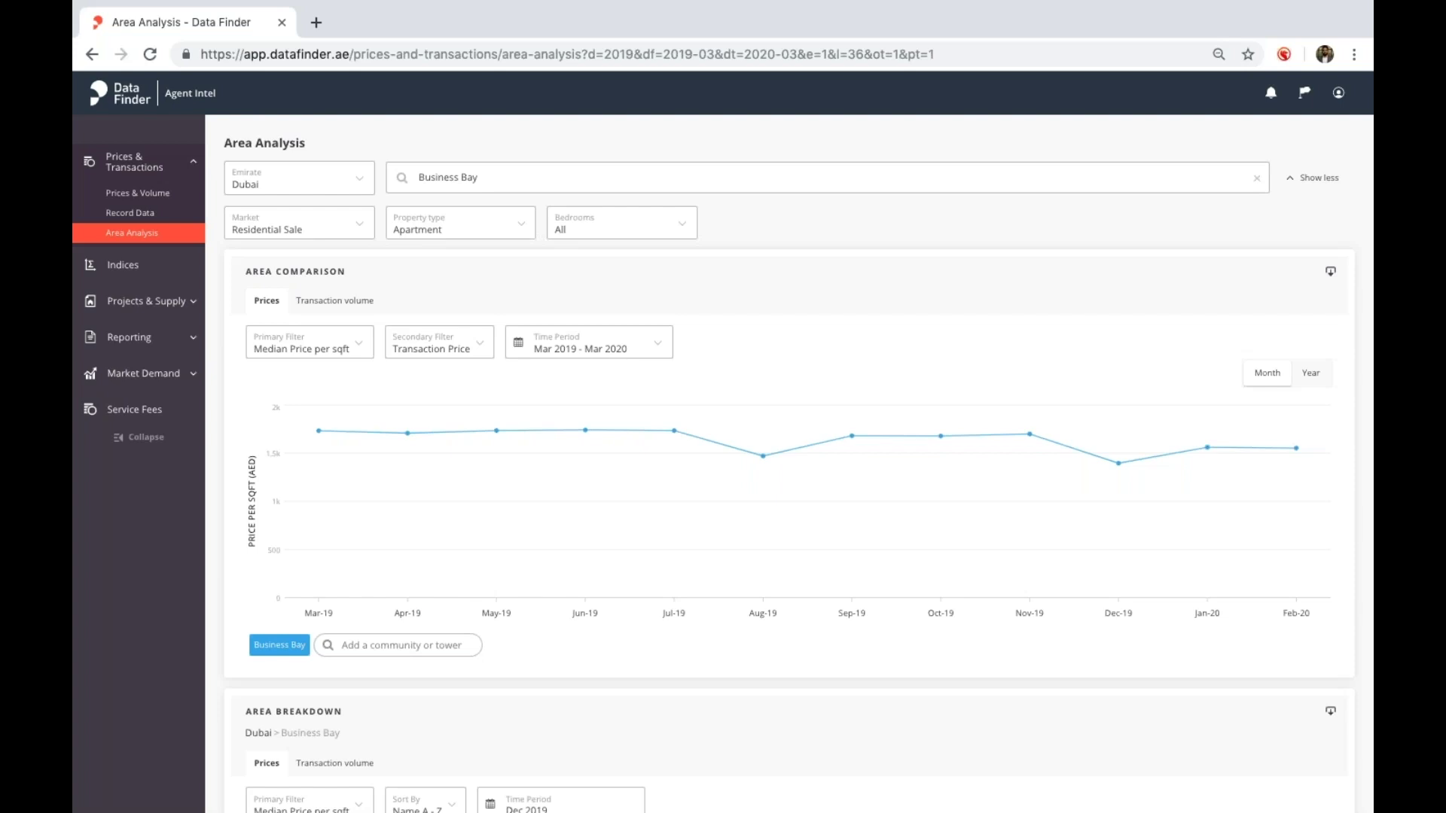
Step: Add Dubai Marina, Jumeirah Lake Towers and Downtown Dubai to the Business Bay area comparison chart
mouse_move(452, 583)
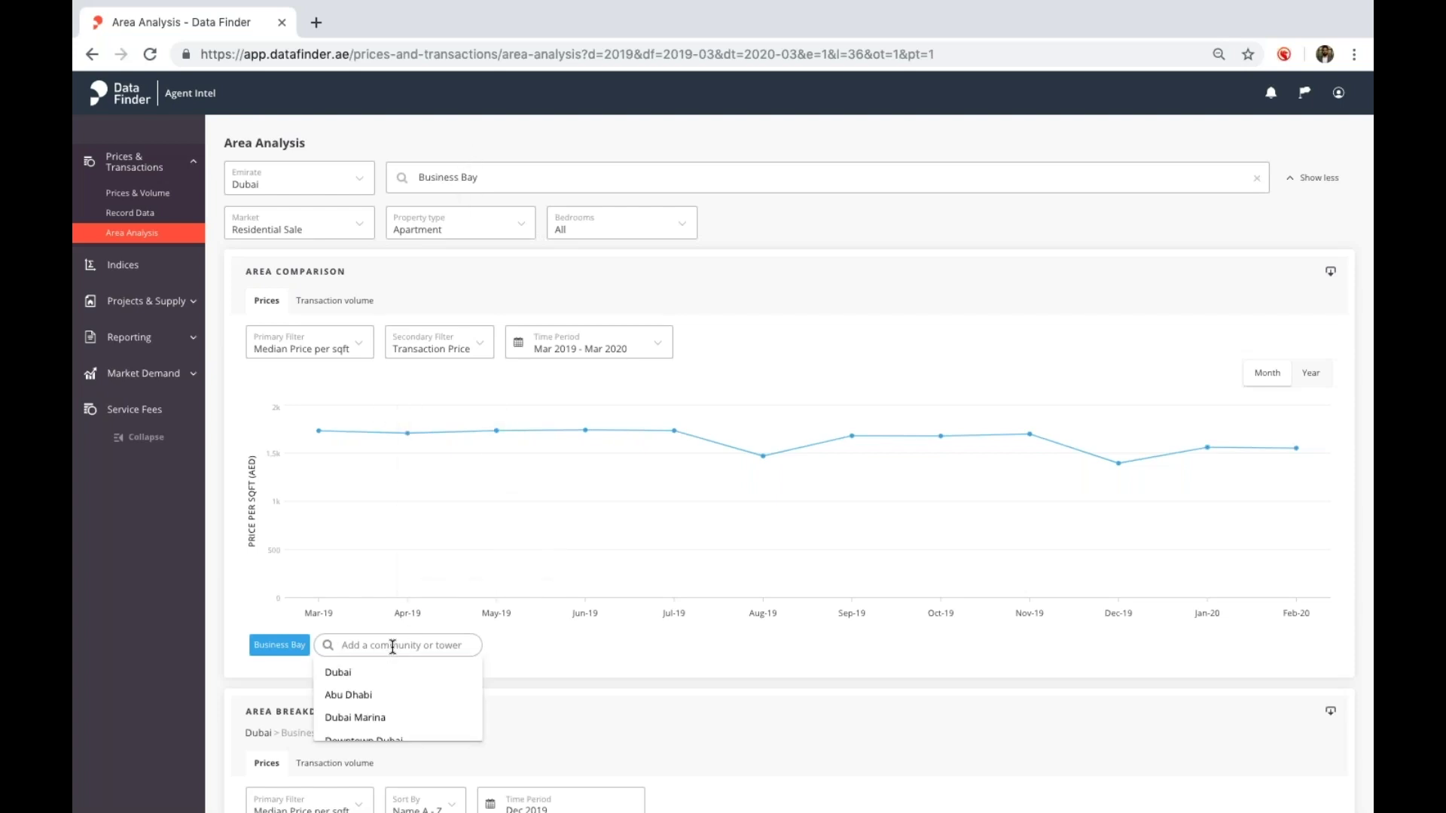
text(dubai)
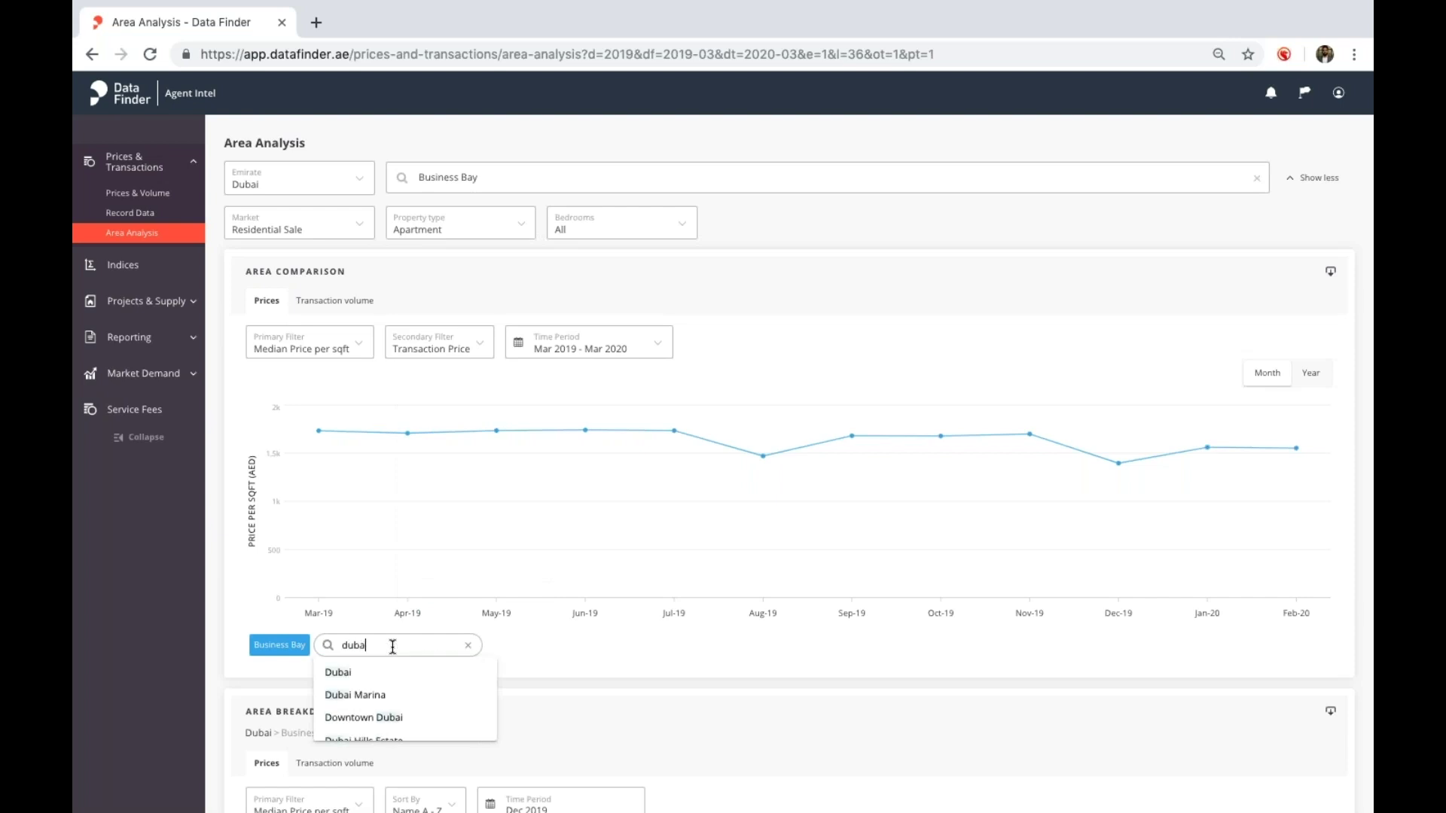
click(401, 692)
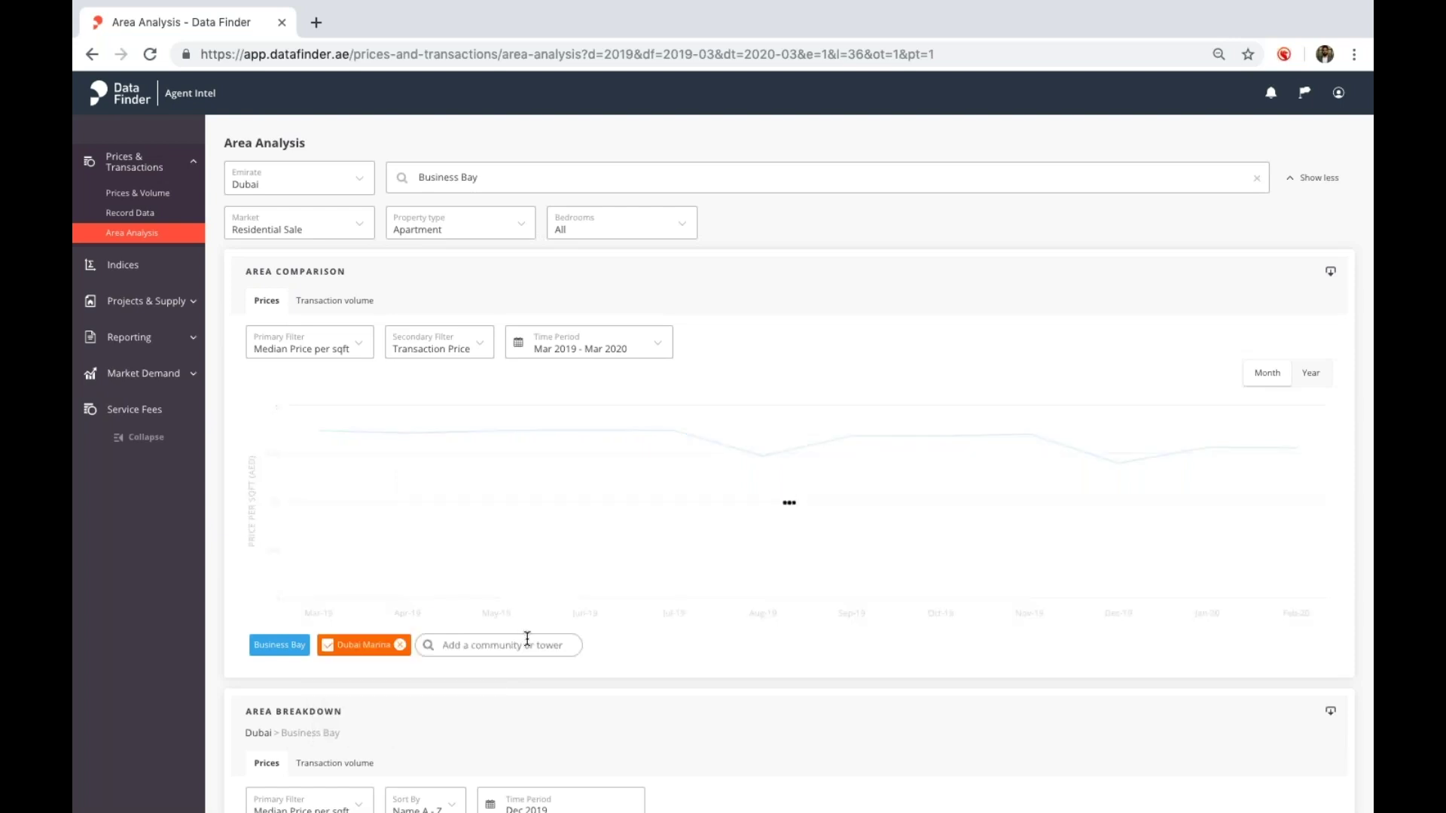
text(jlt)
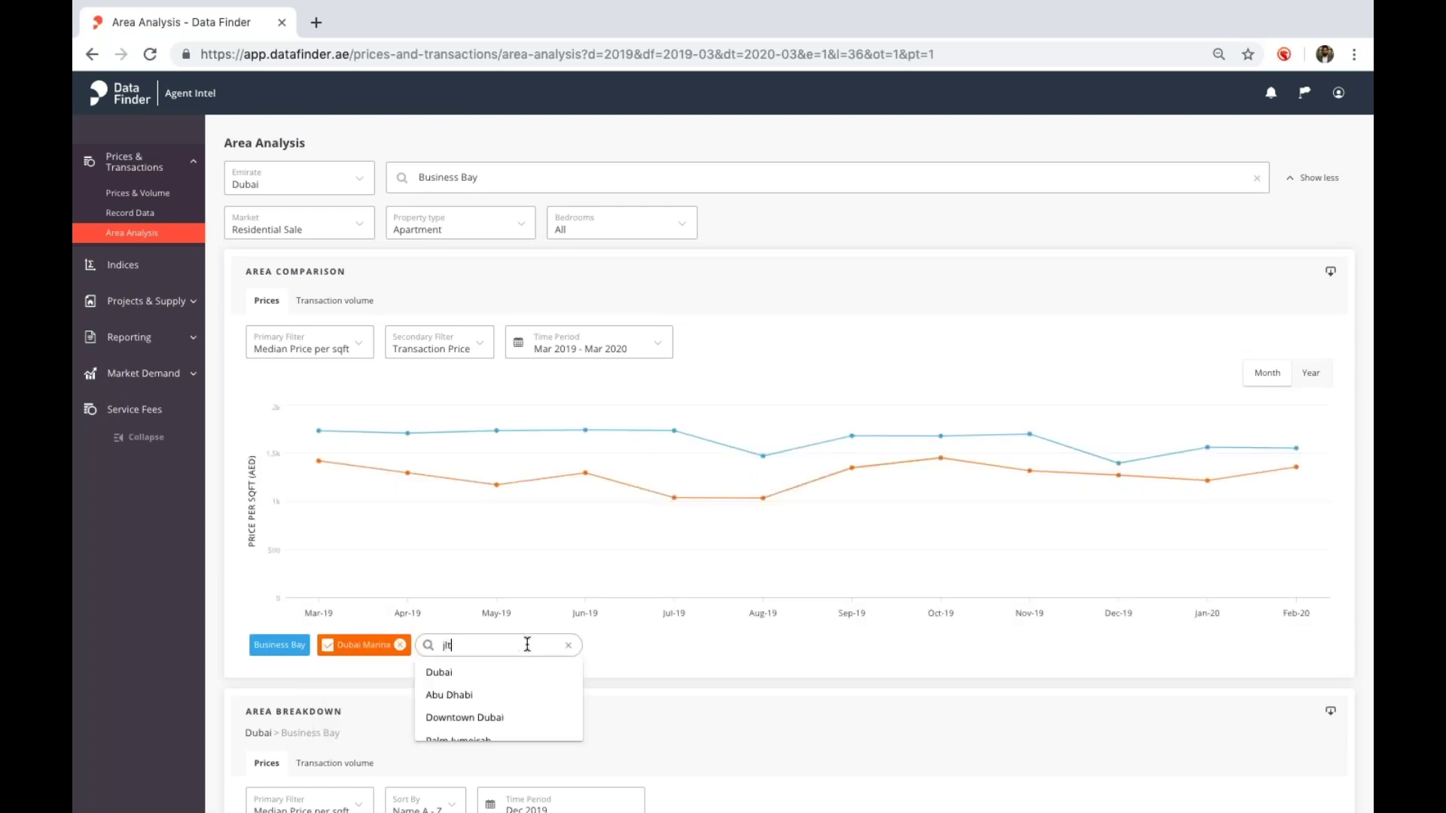
click(541, 674)
click(617, 644)
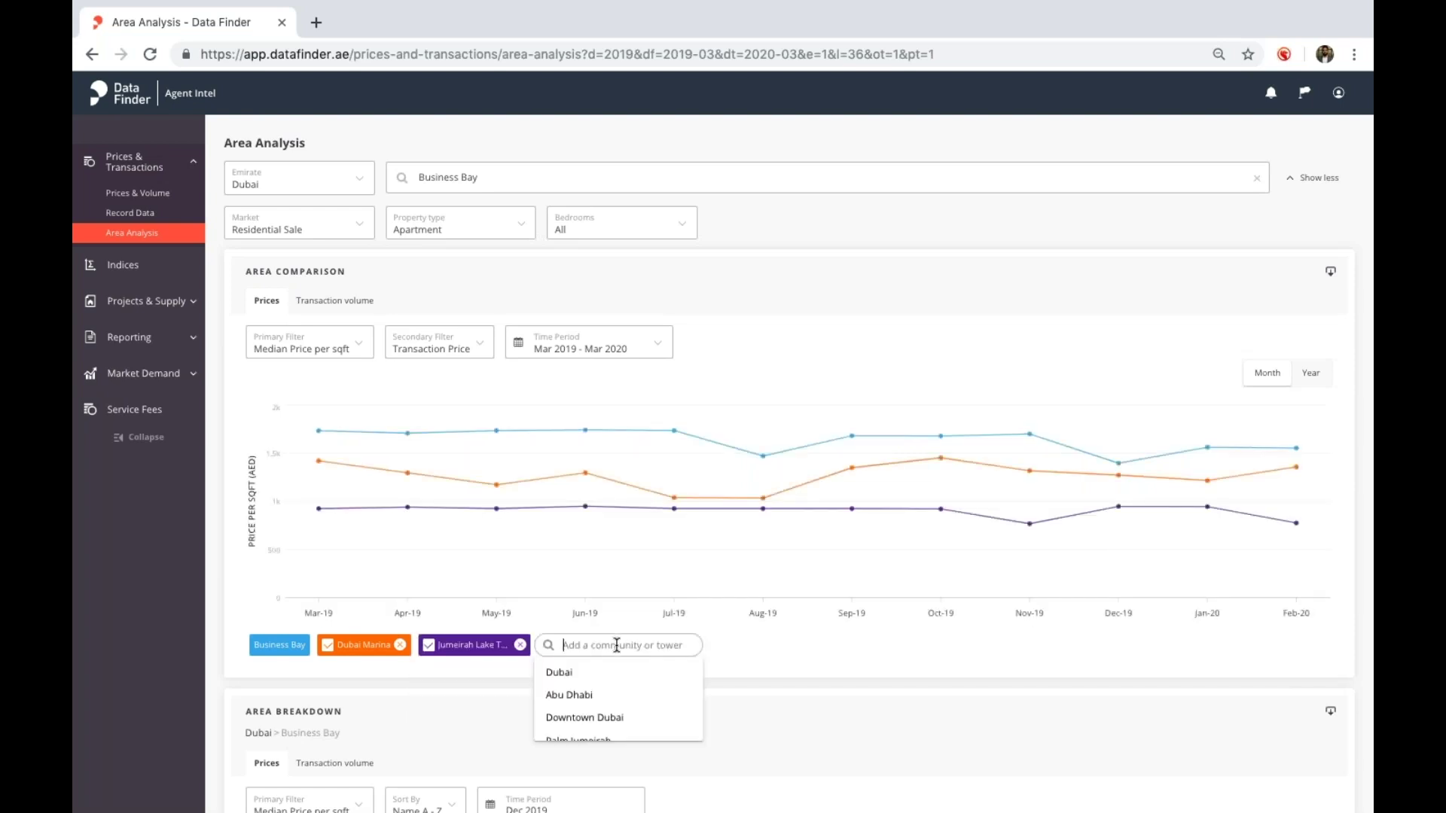
text(down)
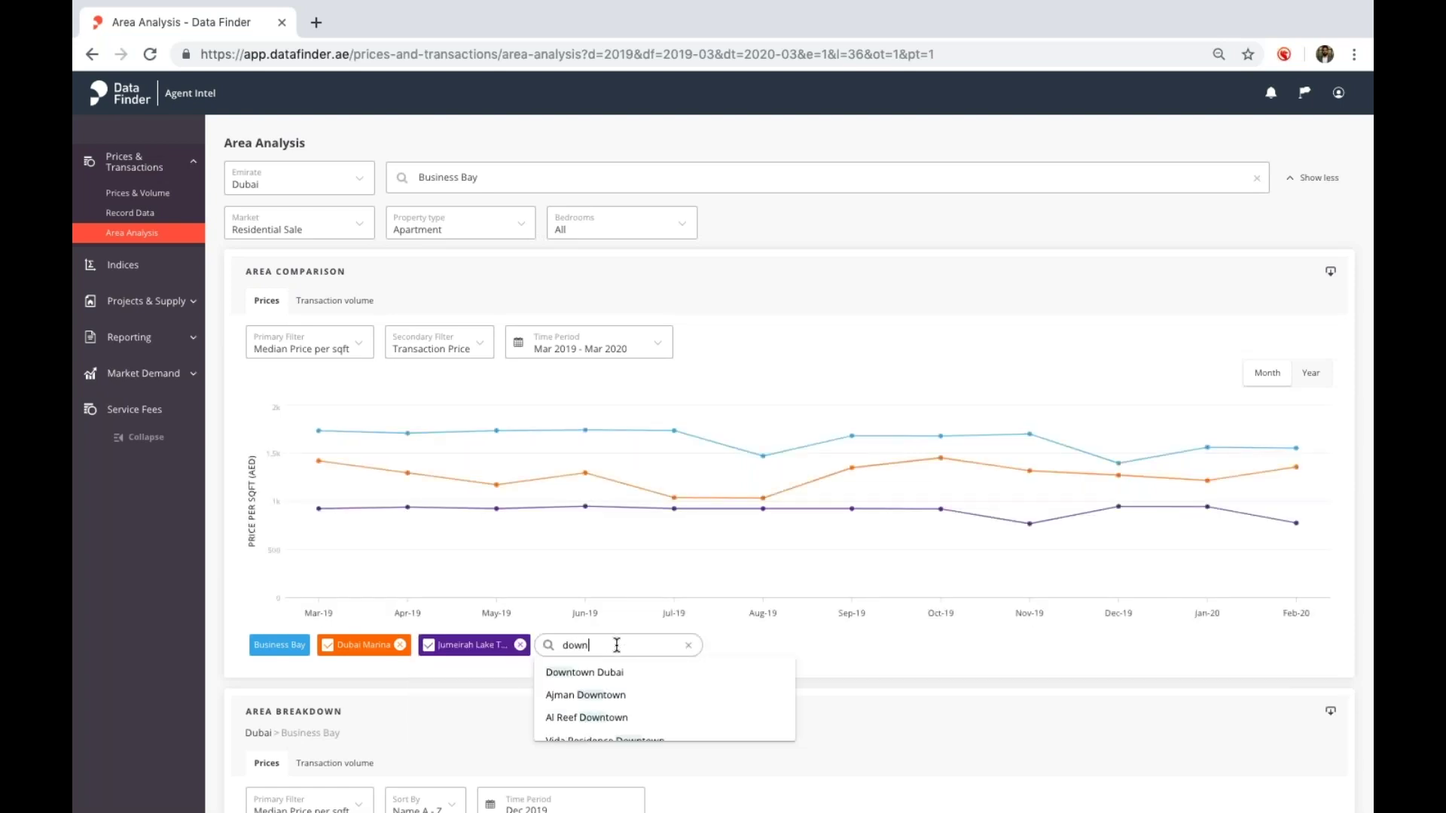
click(629, 673)
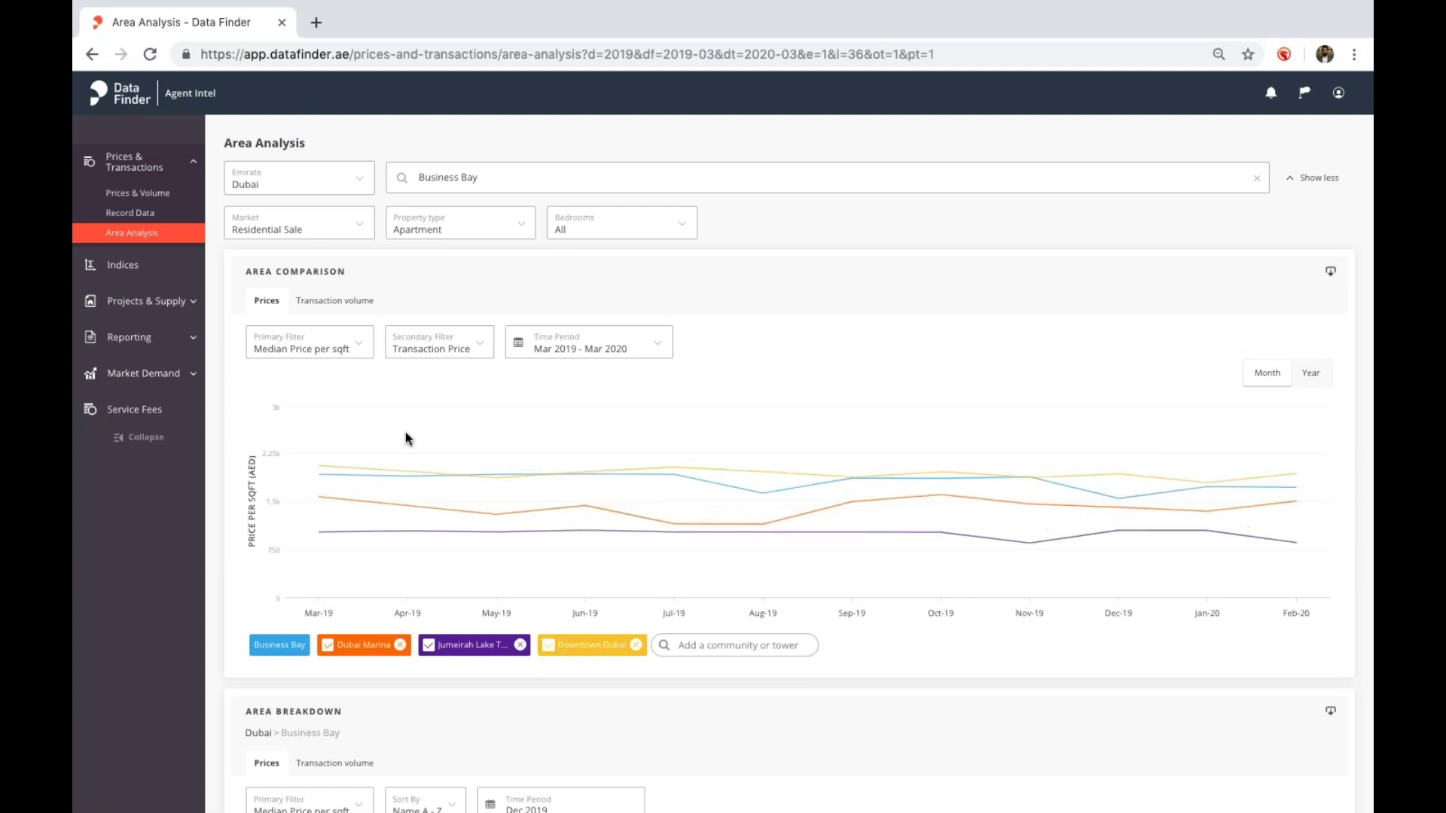
Step: Switch the comparison's primary filter to Median Price and view the secondary filter and time period options
click(337, 353)
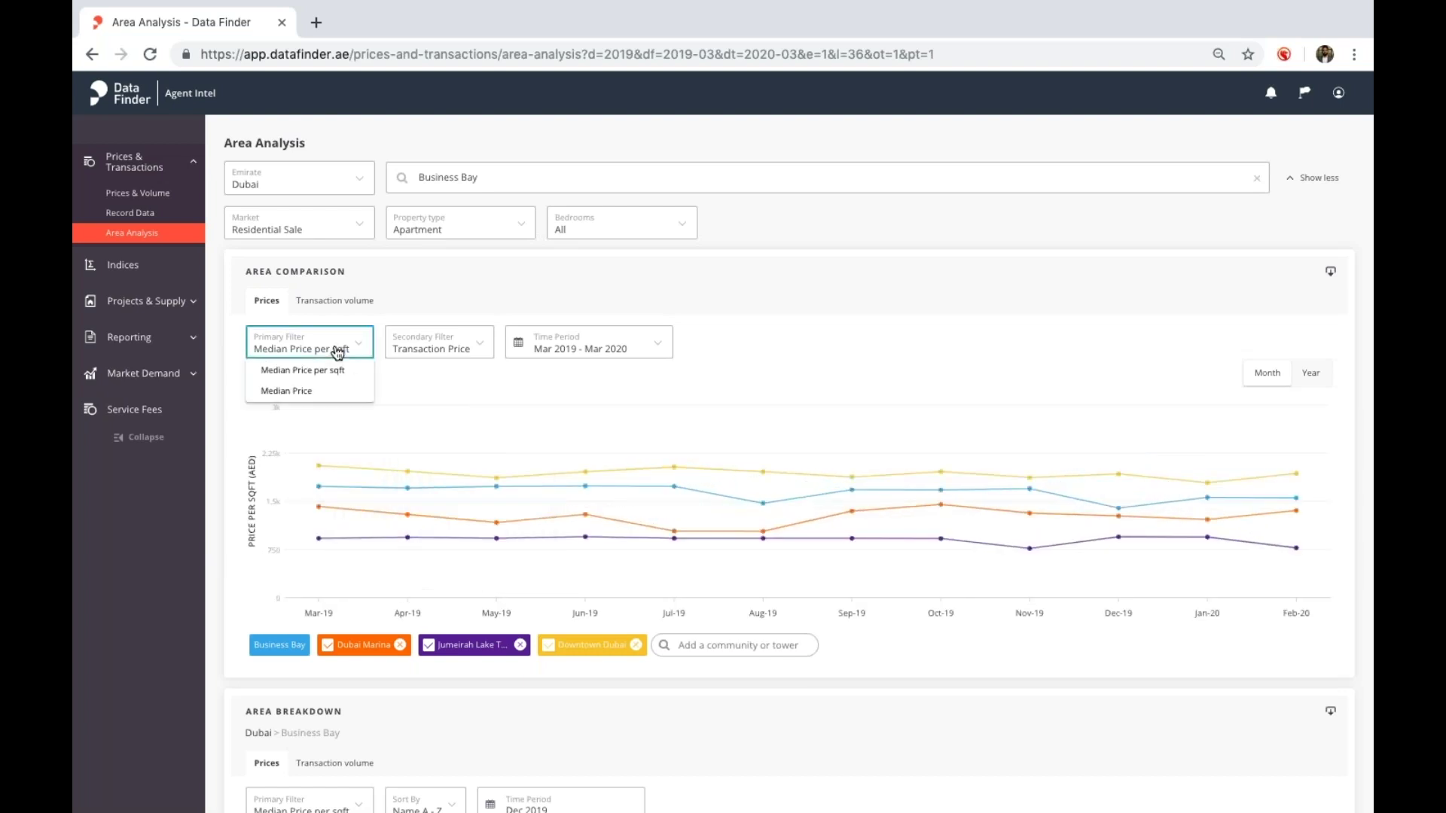
click(322, 384)
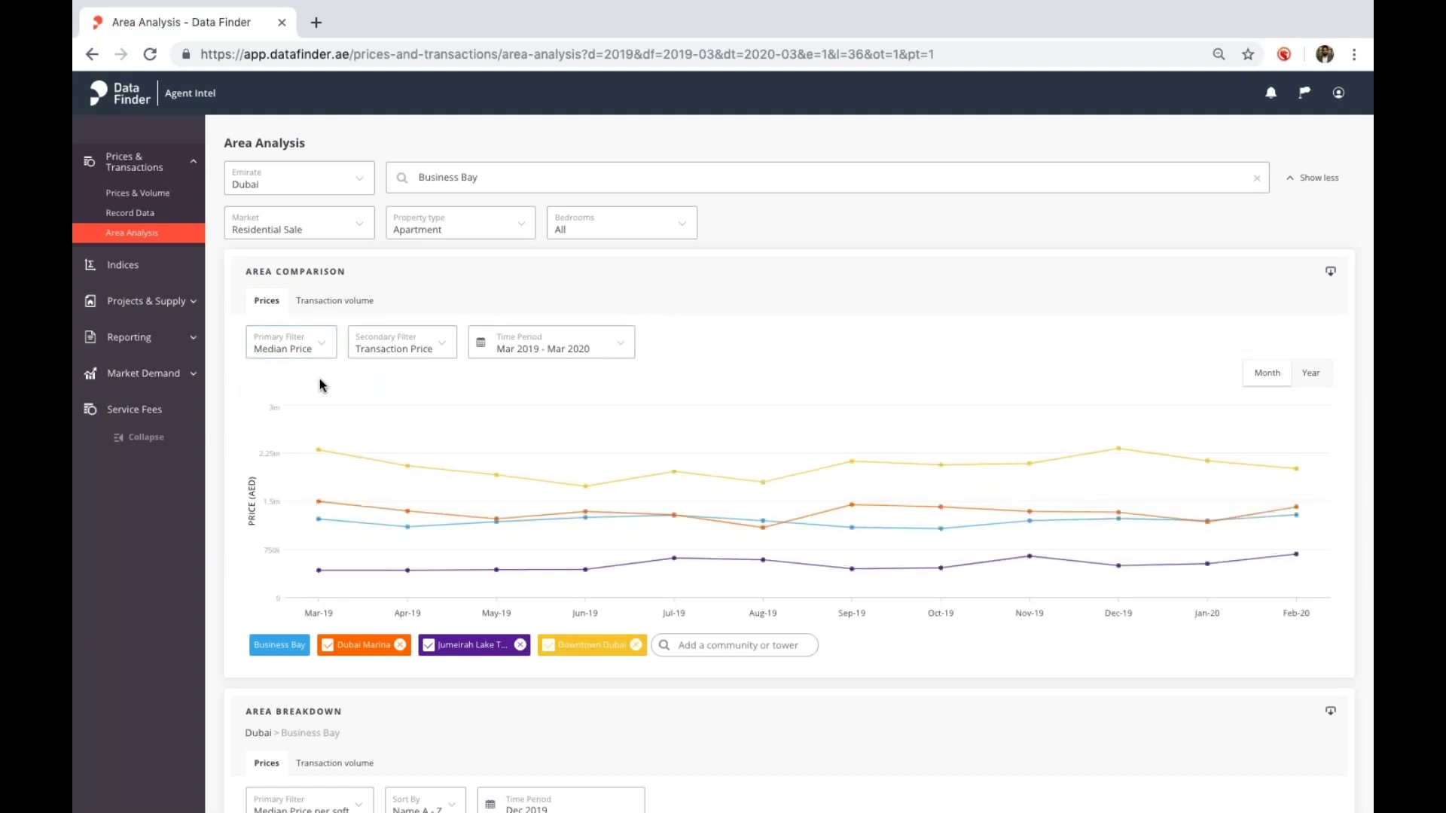
click(407, 348)
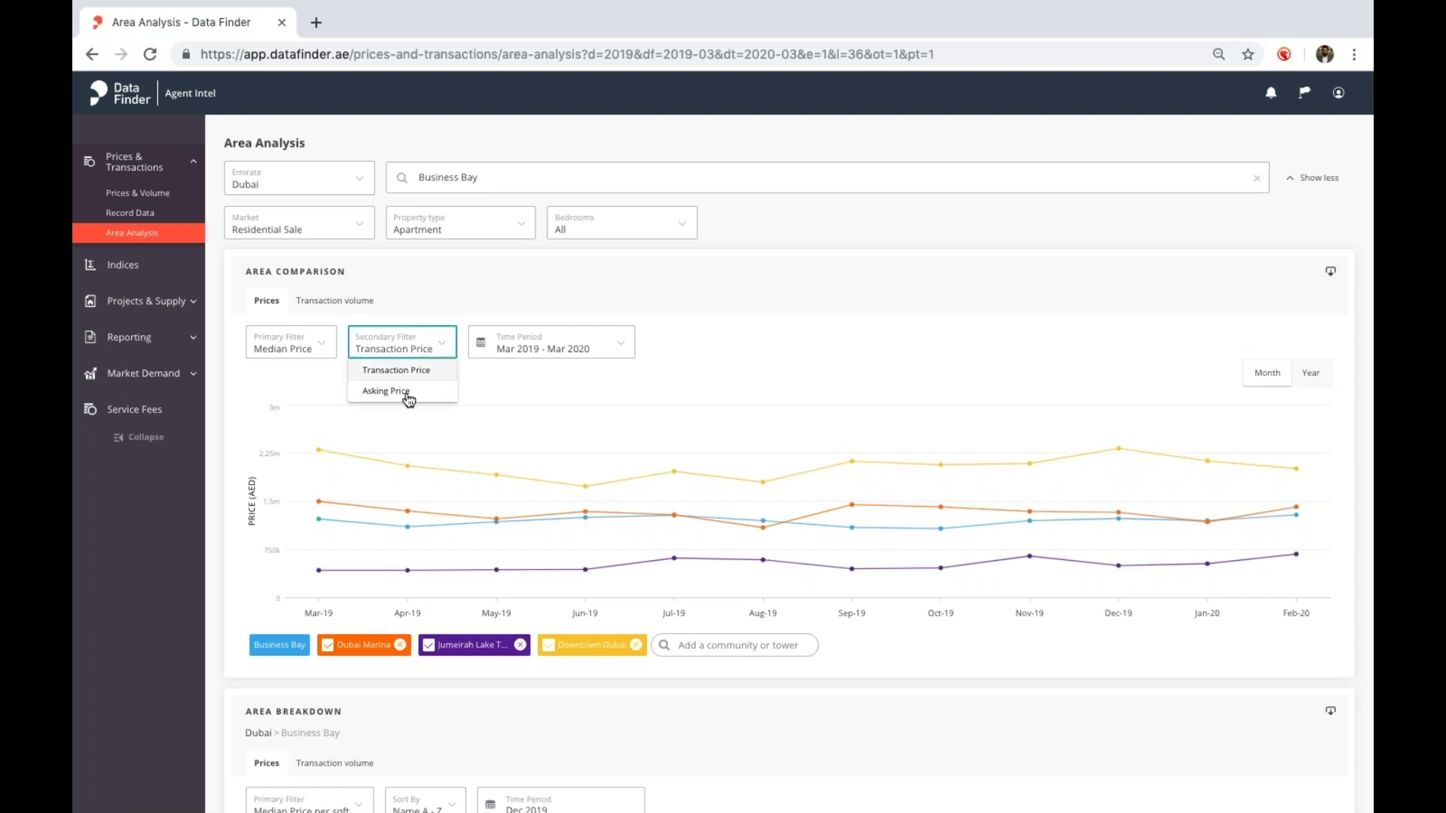
click(538, 352)
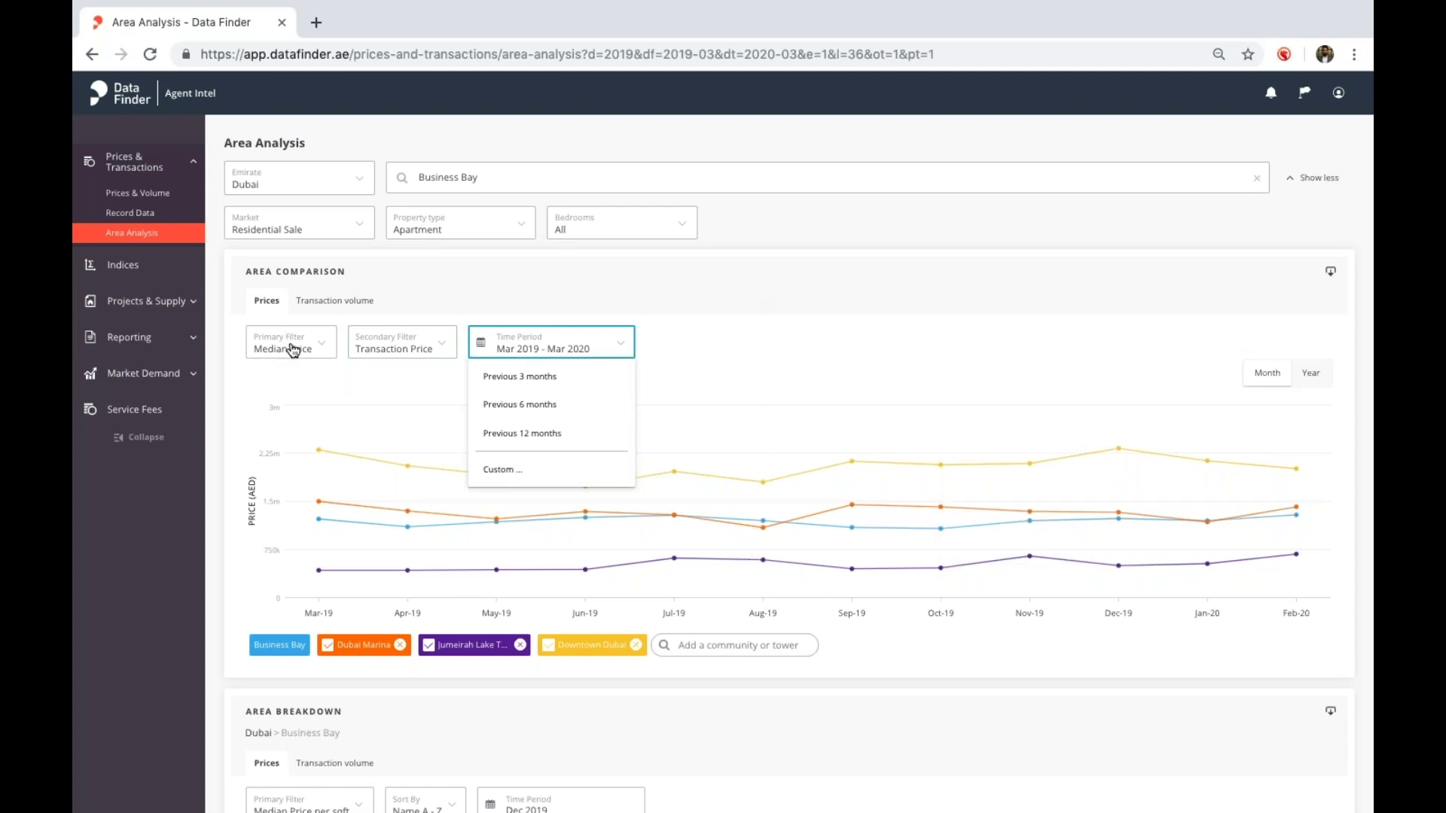
Step: Show the area comparison by transaction volume and set its secondary filter to Secondary Property
click(325, 305)
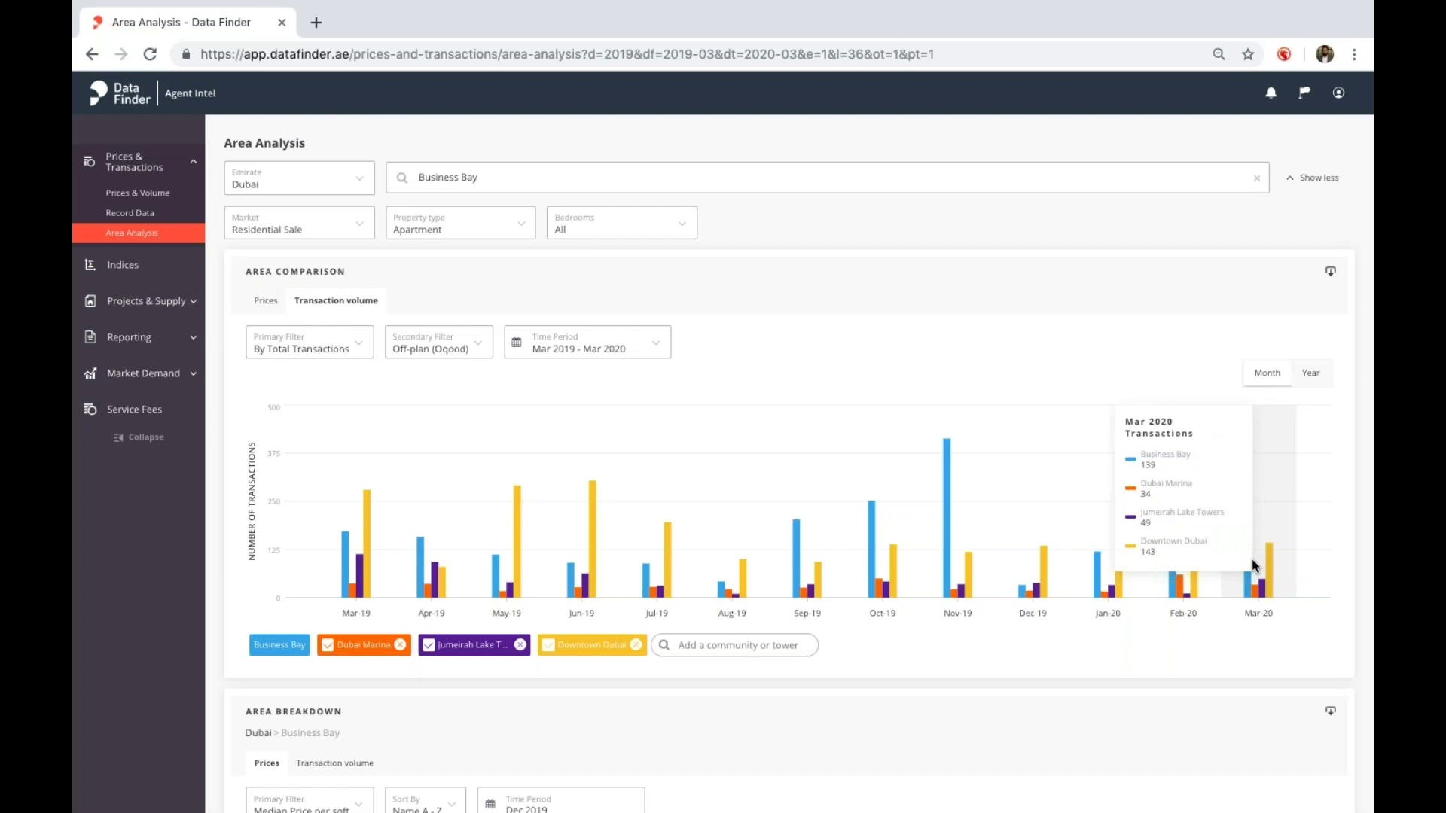
click(453, 347)
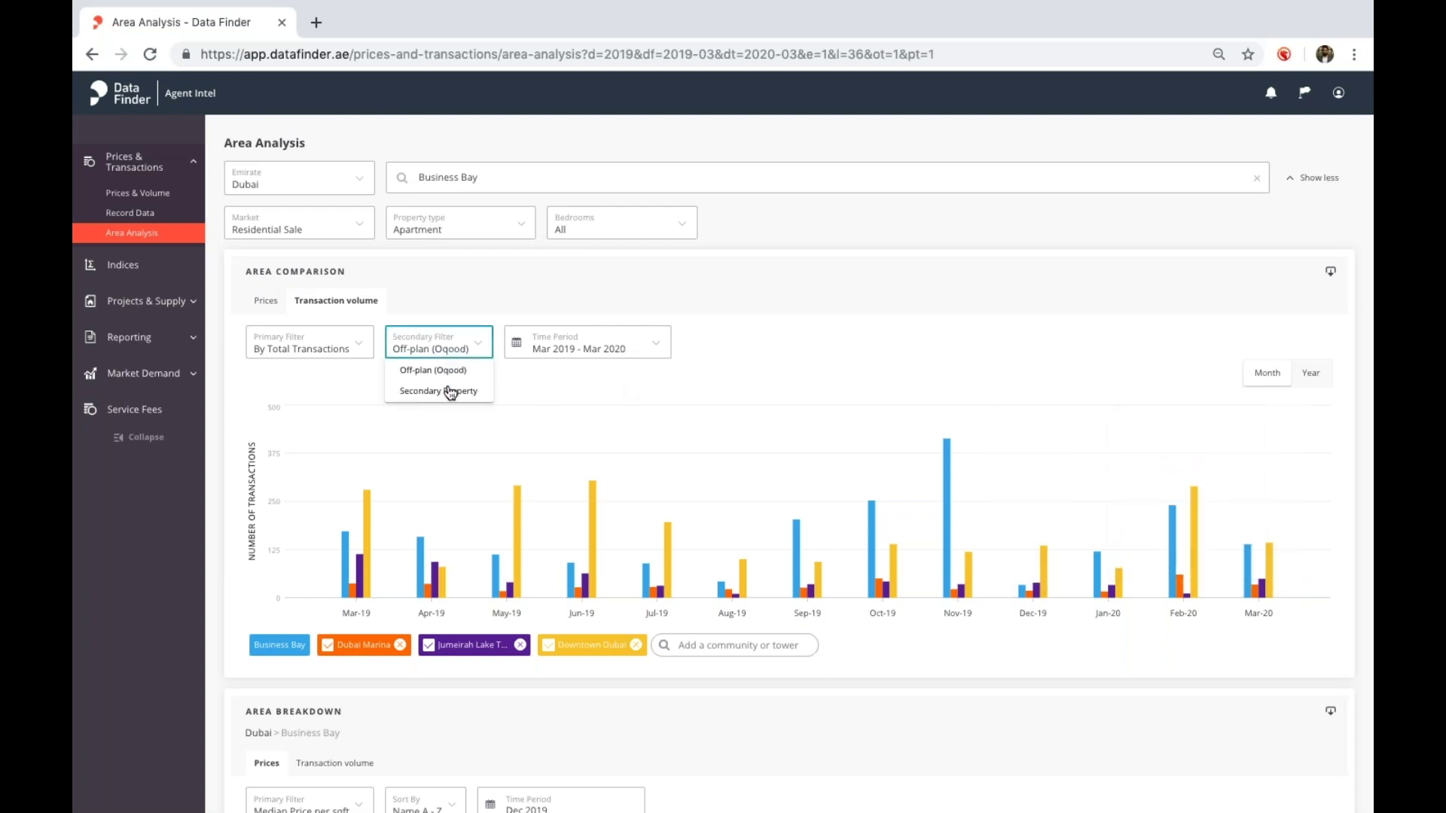
click(452, 389)
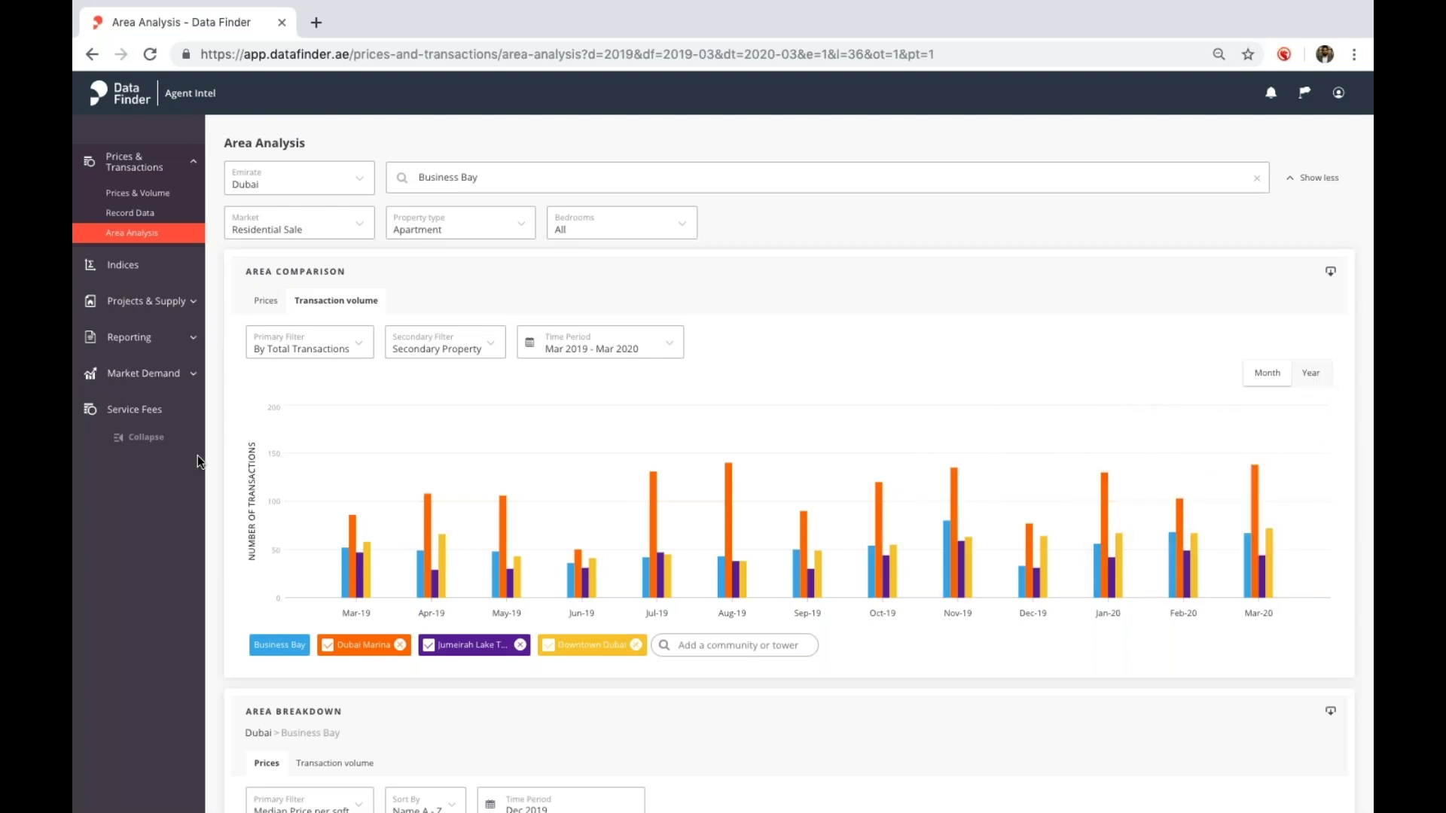
Step: Show the area comparison by prices for 1 Bedroom apartments, and set the bedrooms filter back to All
click(263, 305)
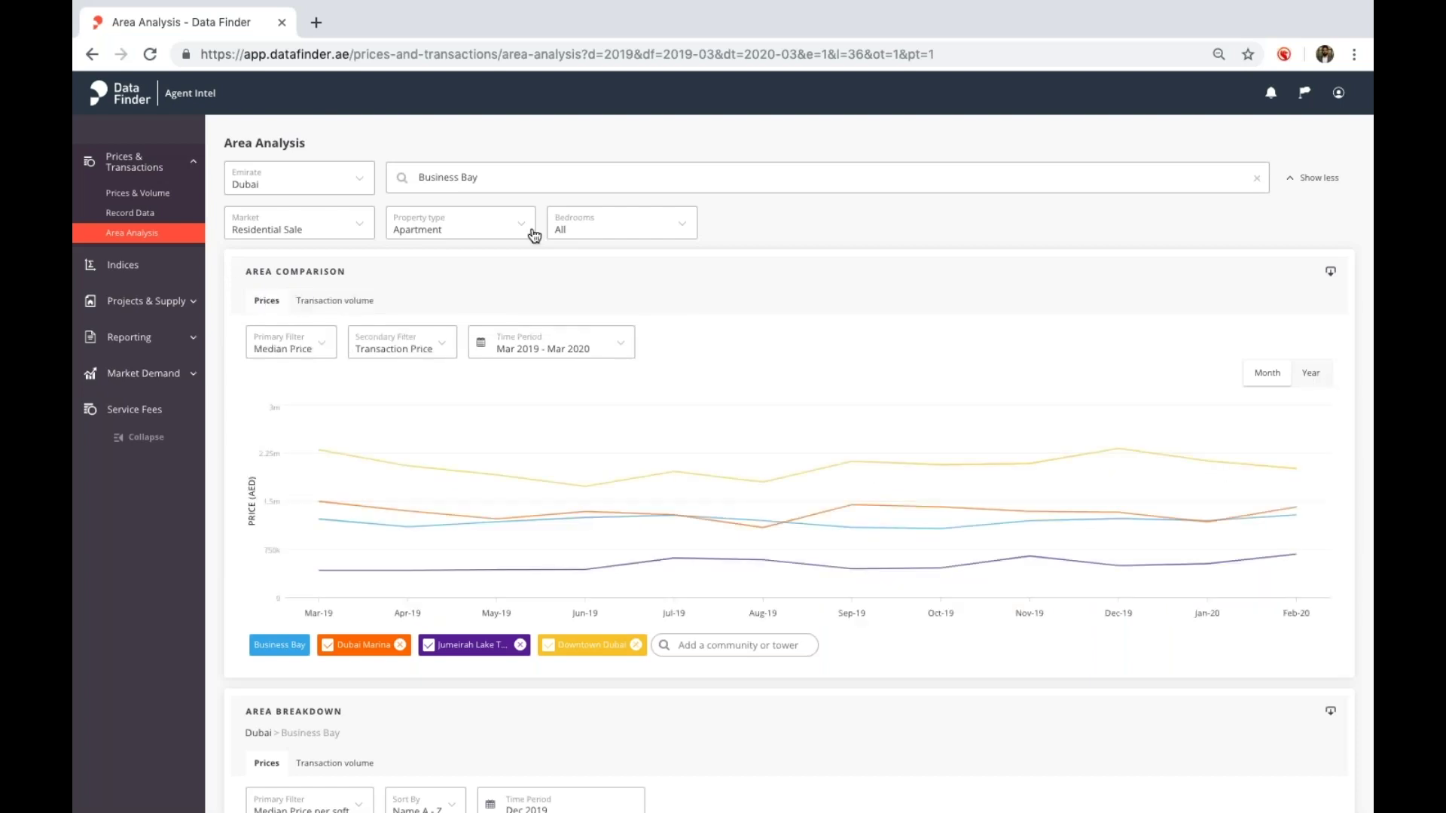
click(620, 231)
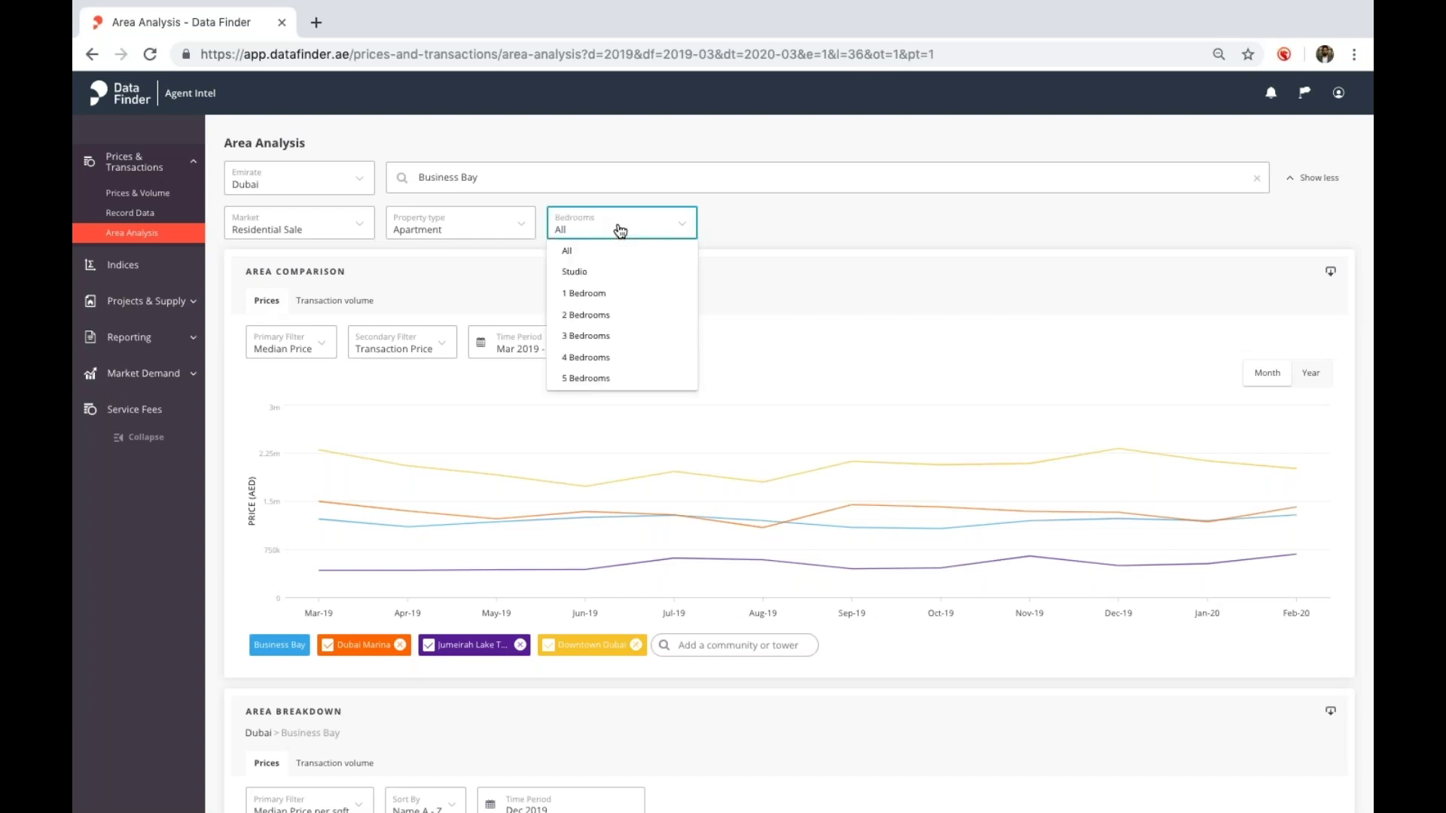
click(632, 298)
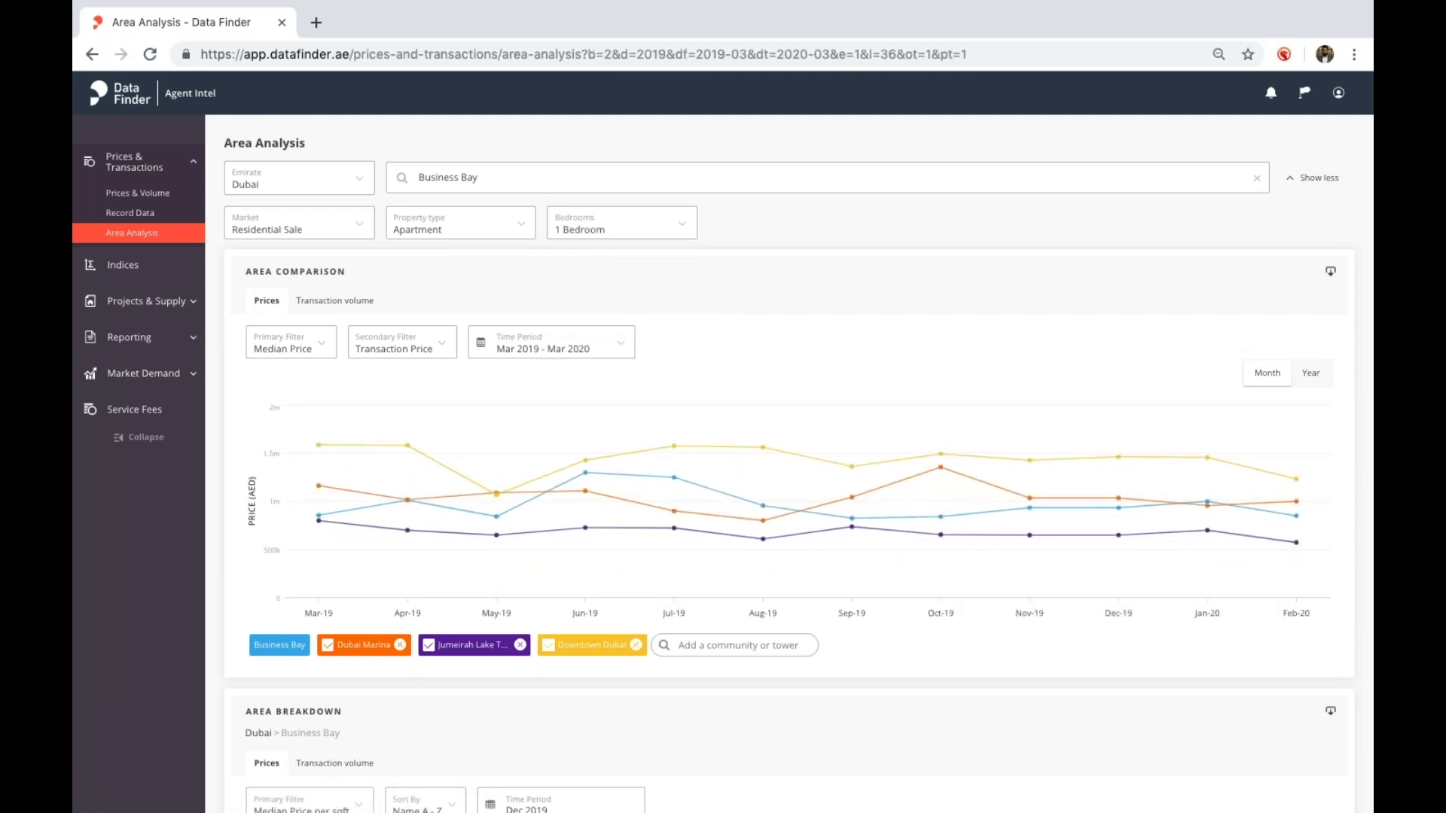
mouse_move(942, 506)
click(603, 226)
click(595, 252)
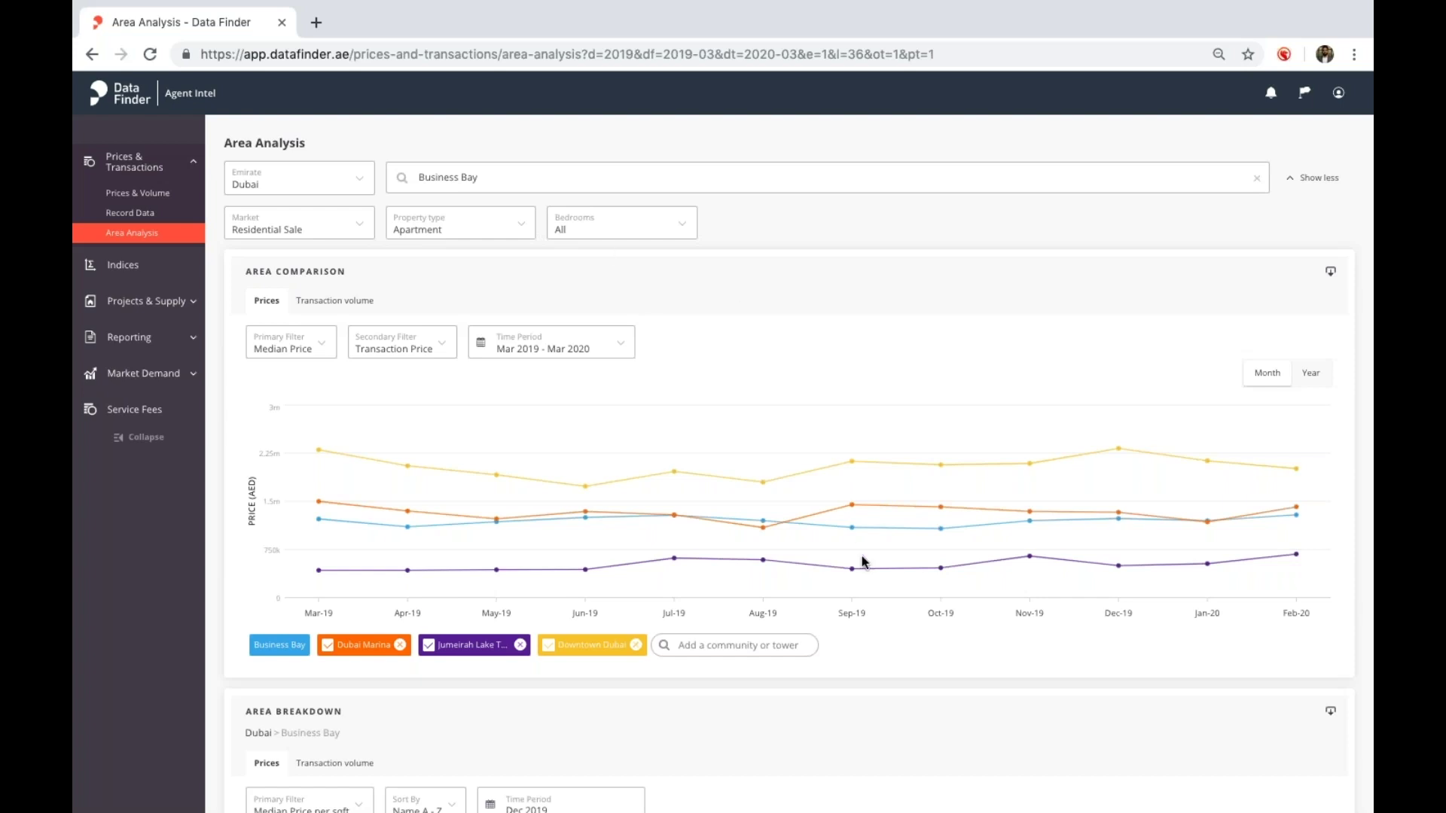
Step: Widen the area breakdown from Business Bay to all of Dubai and show it by transaction volume
scroll(862, 558, down, 3)
scroll(862, 555, down, 3)
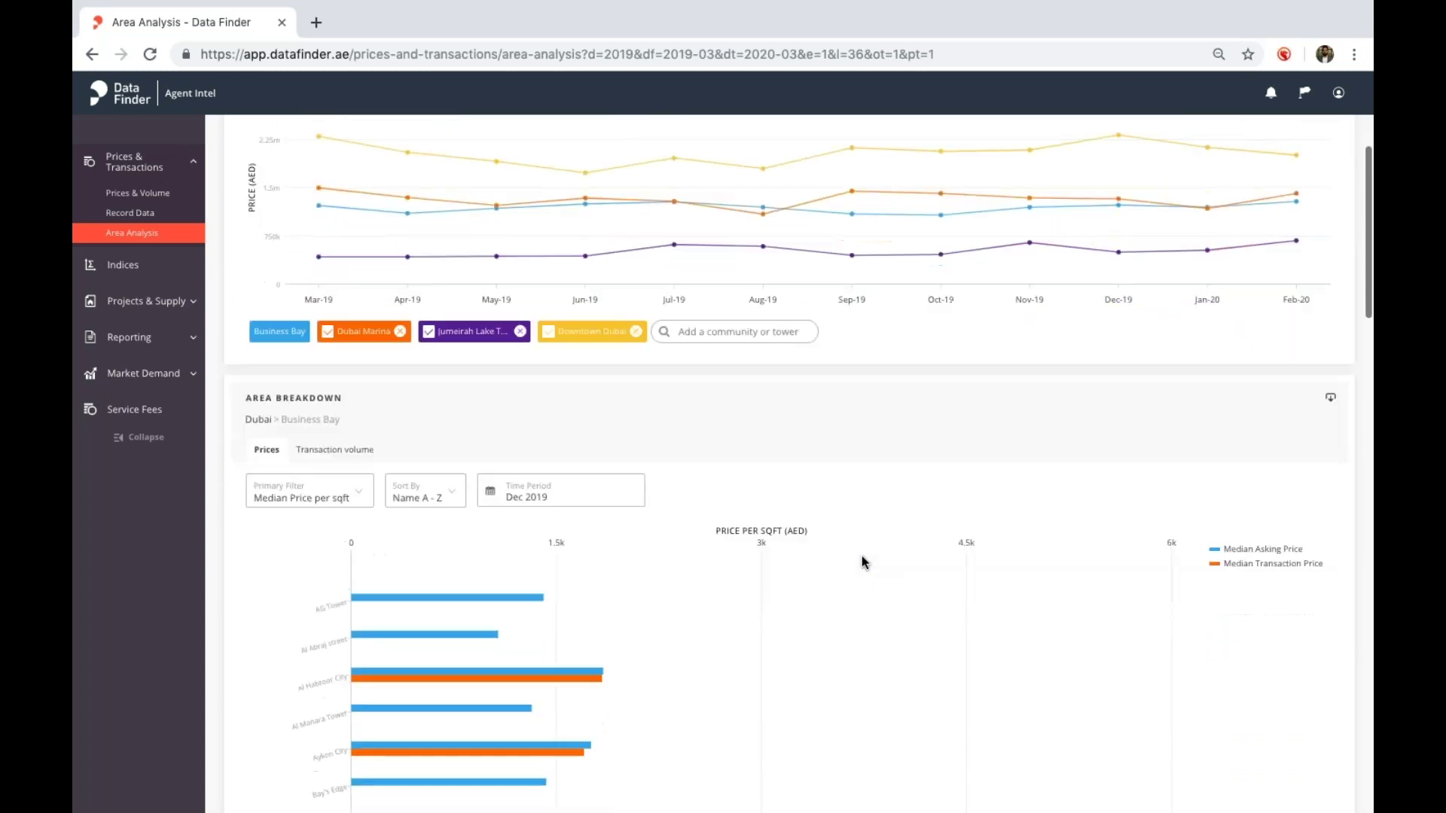
scroll(861, 558, down, 1)
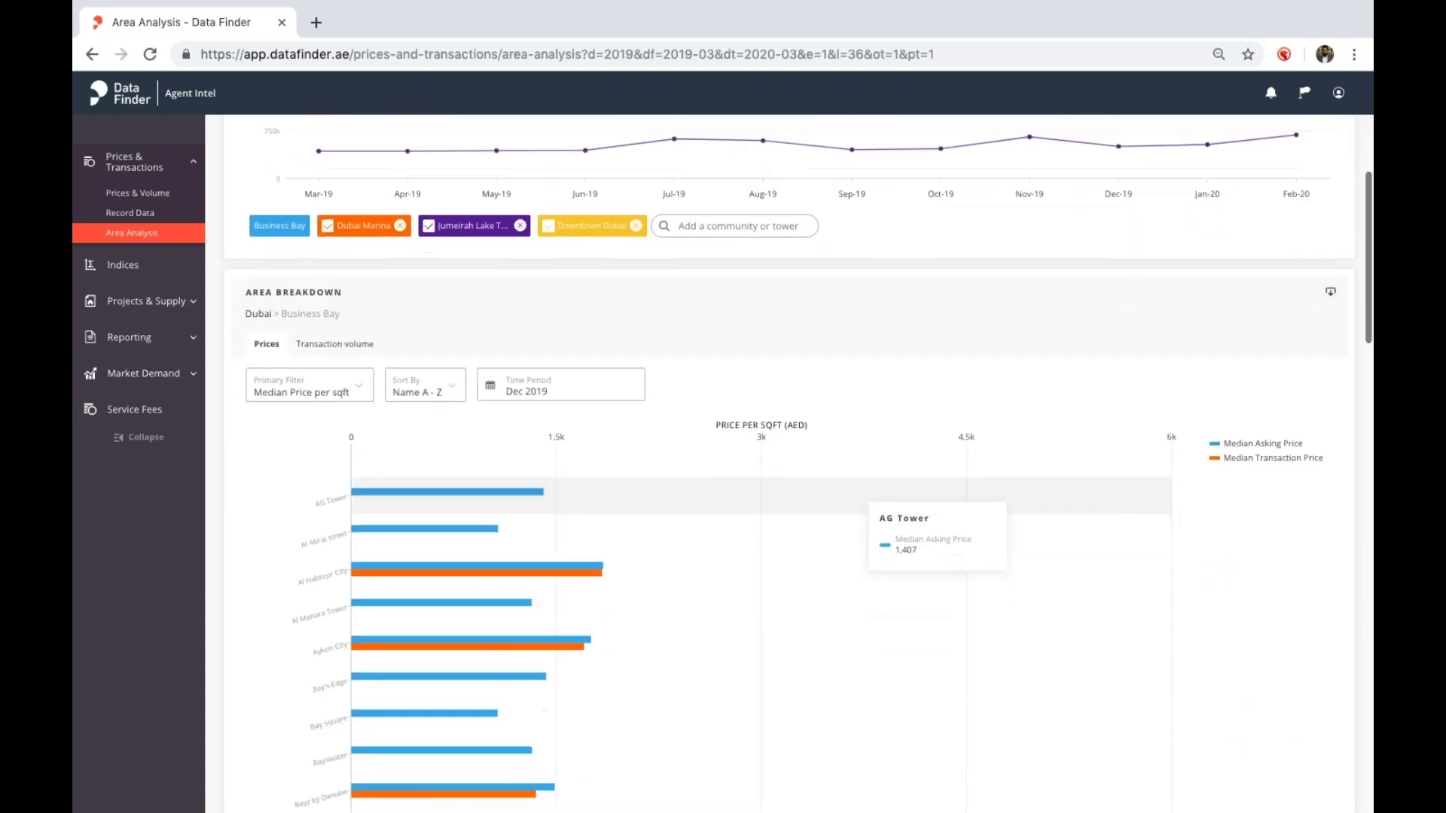
click(258, 316)
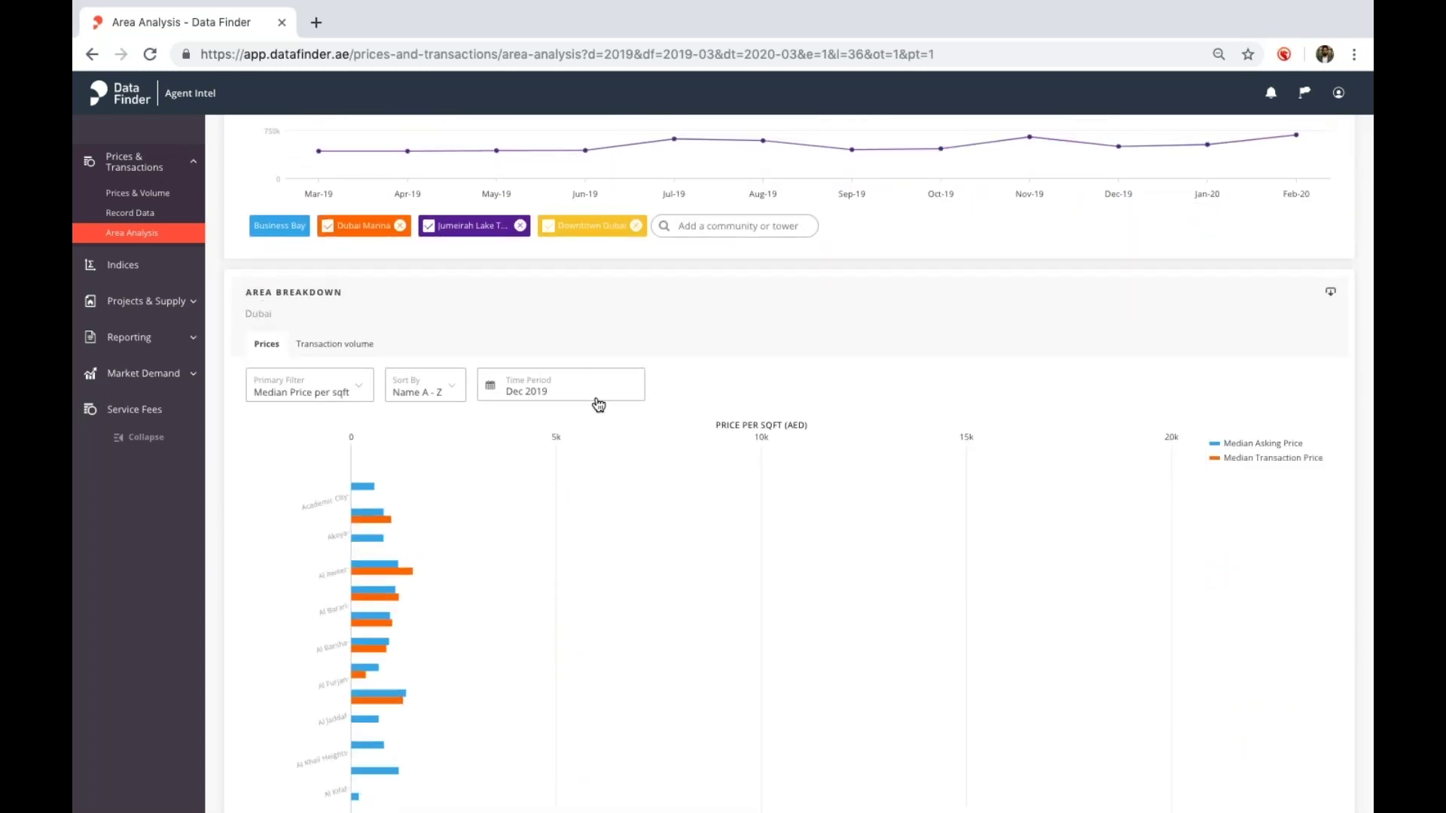
click(339, 345)
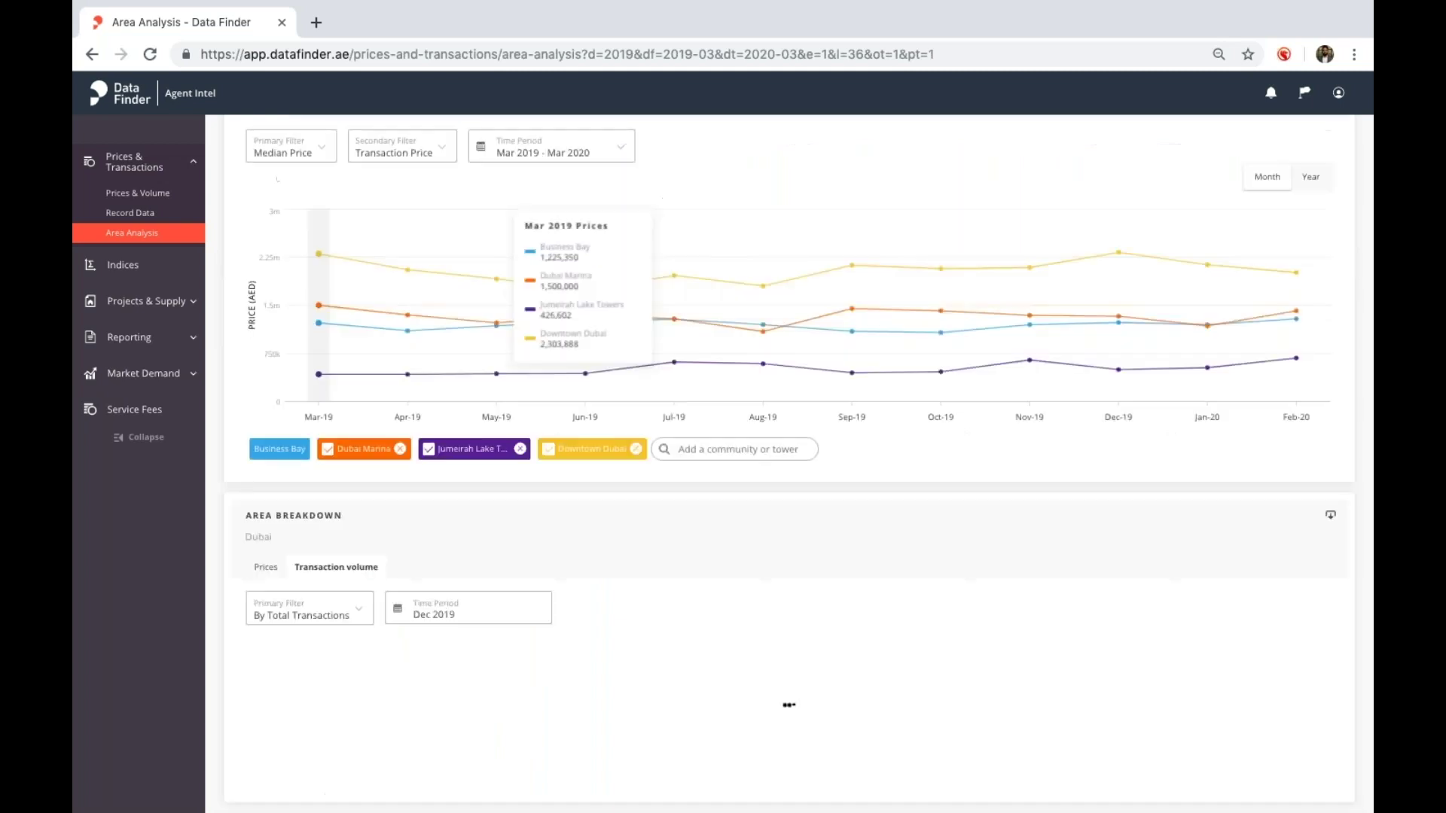
Step: Set the area breakdown's time period to Feb 2020
scroll(708, 452, down, 2)
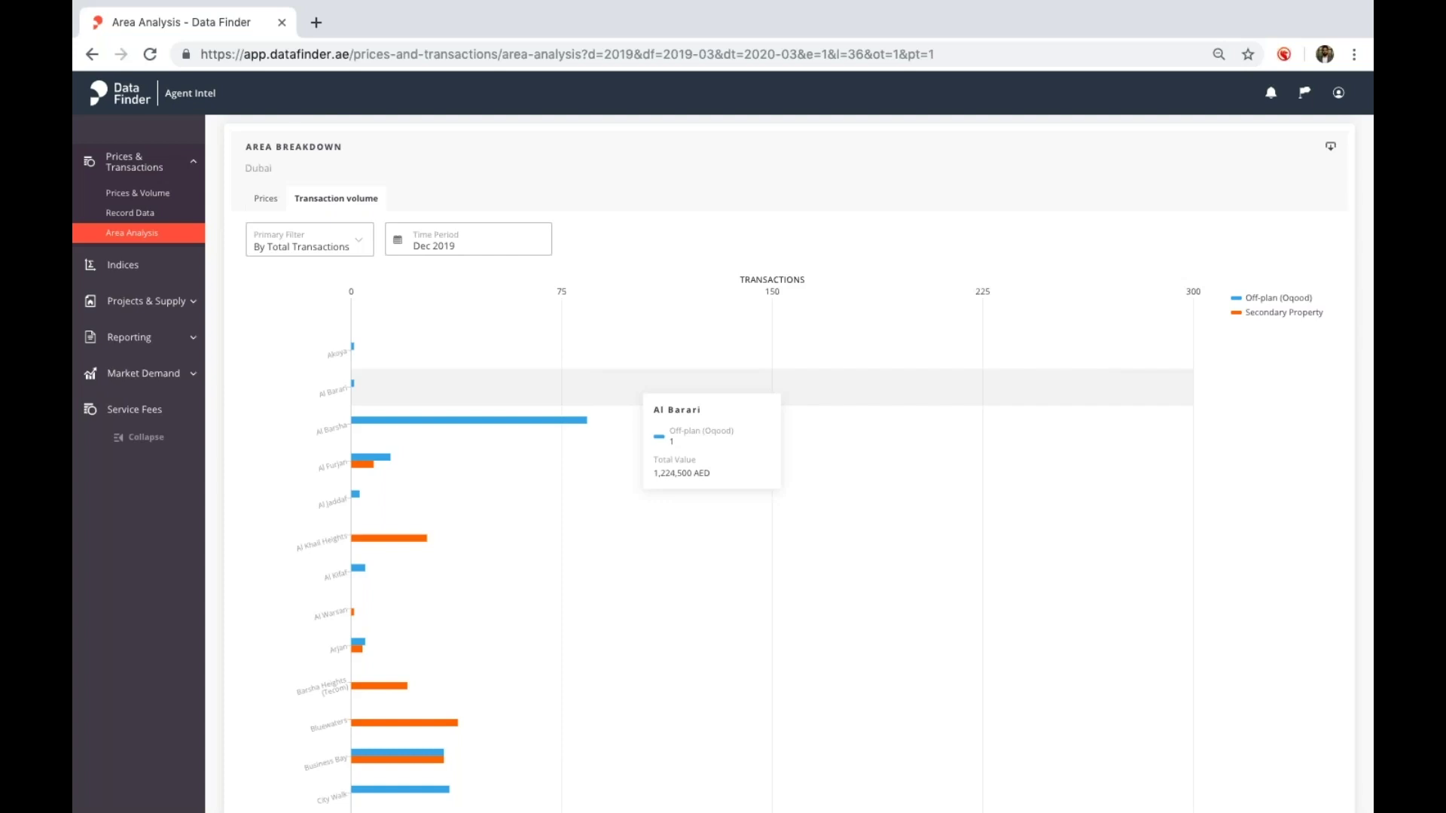
click(486, 249)
click(531, 280)
click(468, 314)
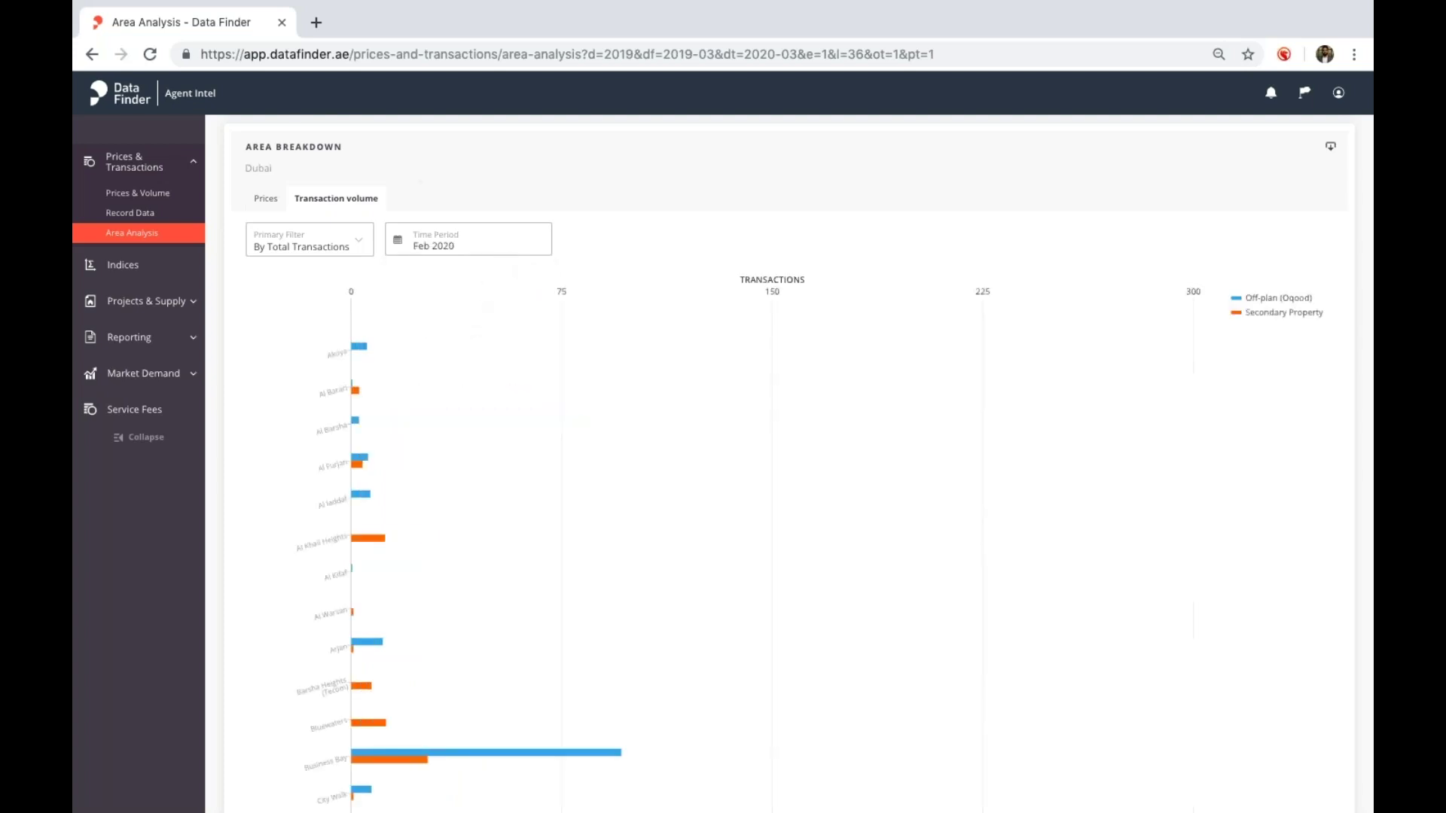
Step: Drill down the transaction breakdown through Downtown Dubai and Opera District to the Grande tower's bedroom types
scroll(798, 463, down, 1)
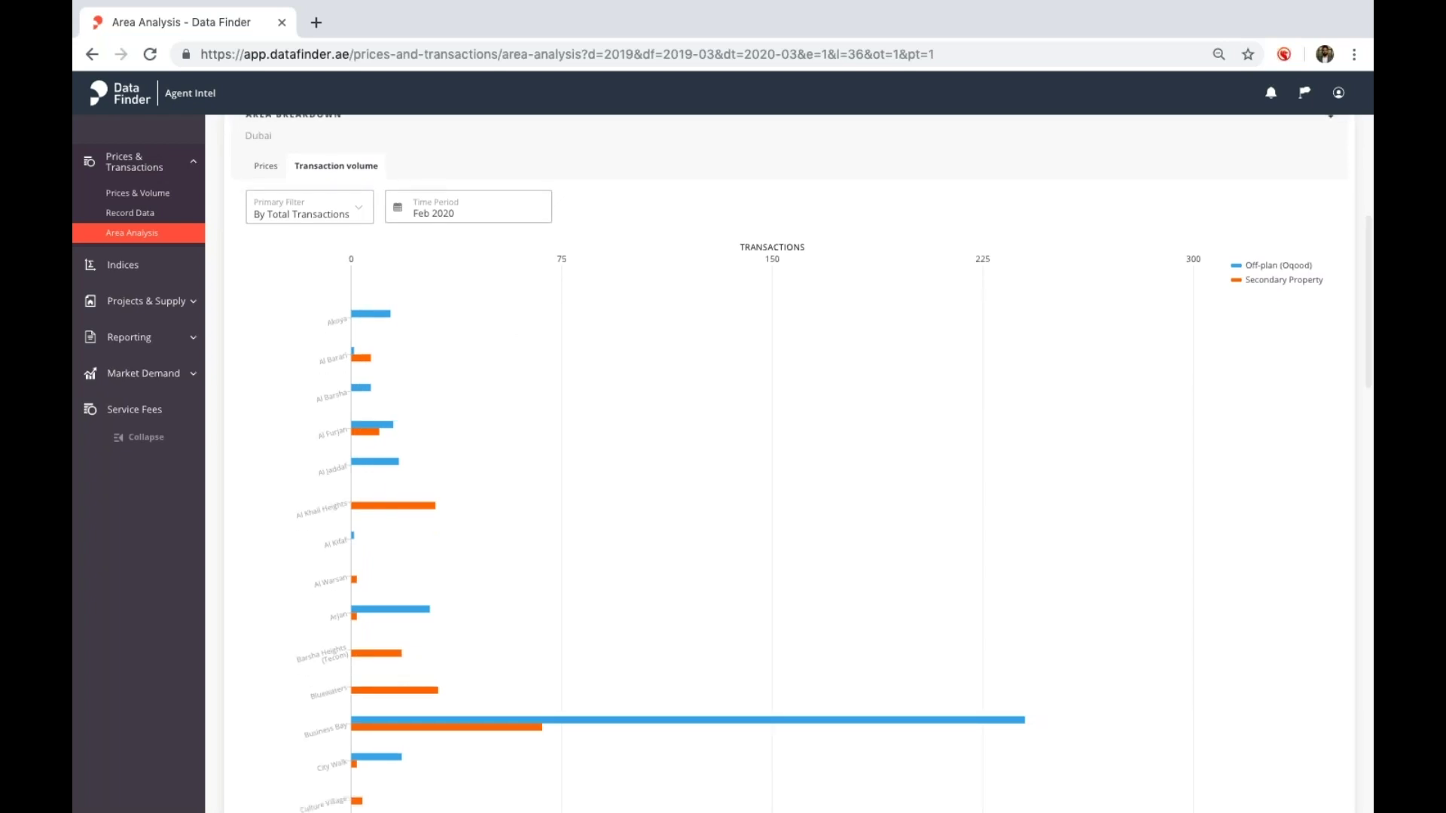
scroll(798, 463, down, 5)
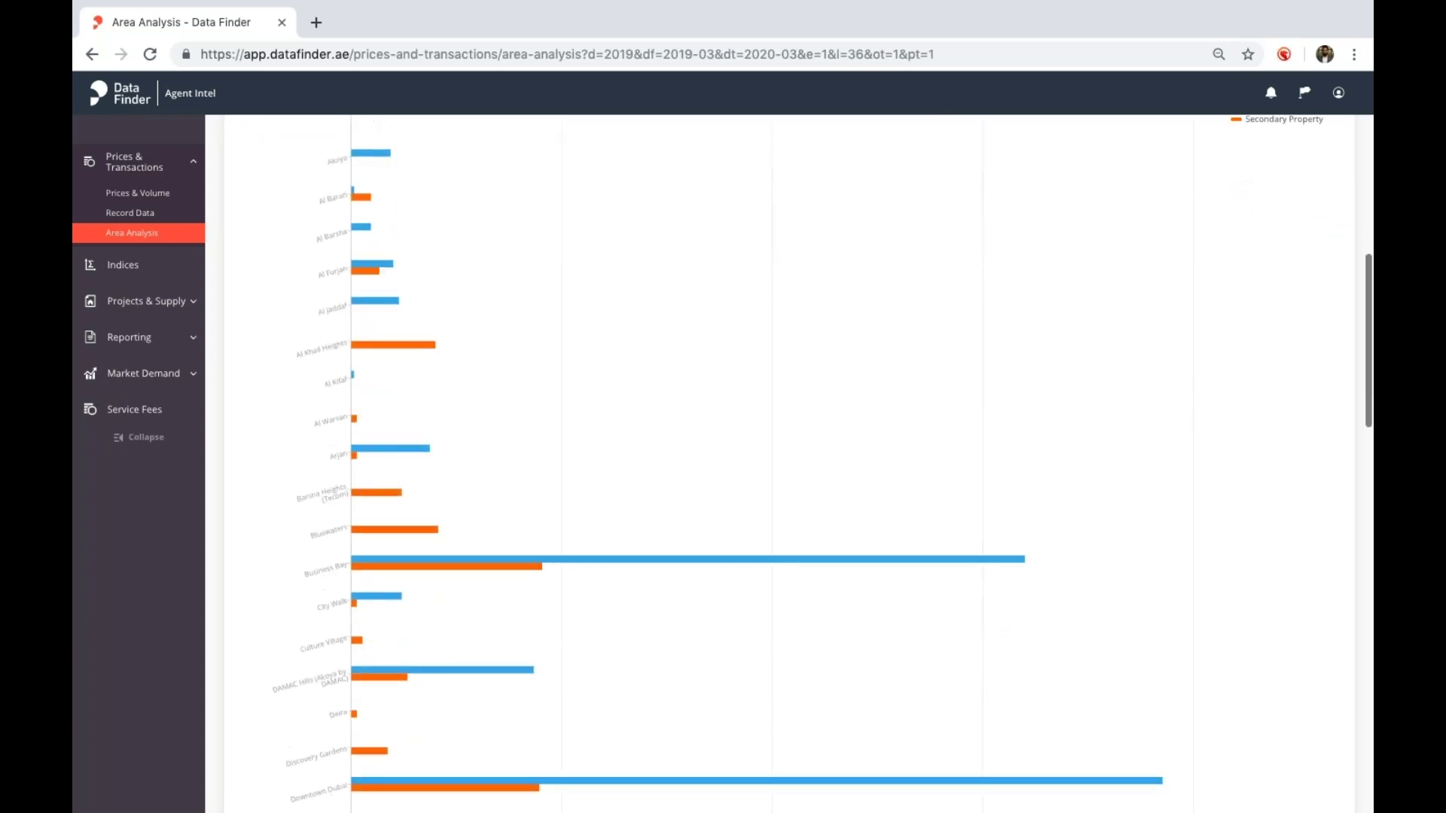
scroll(478, 400, down, 1)
mouse_move(478, 400)
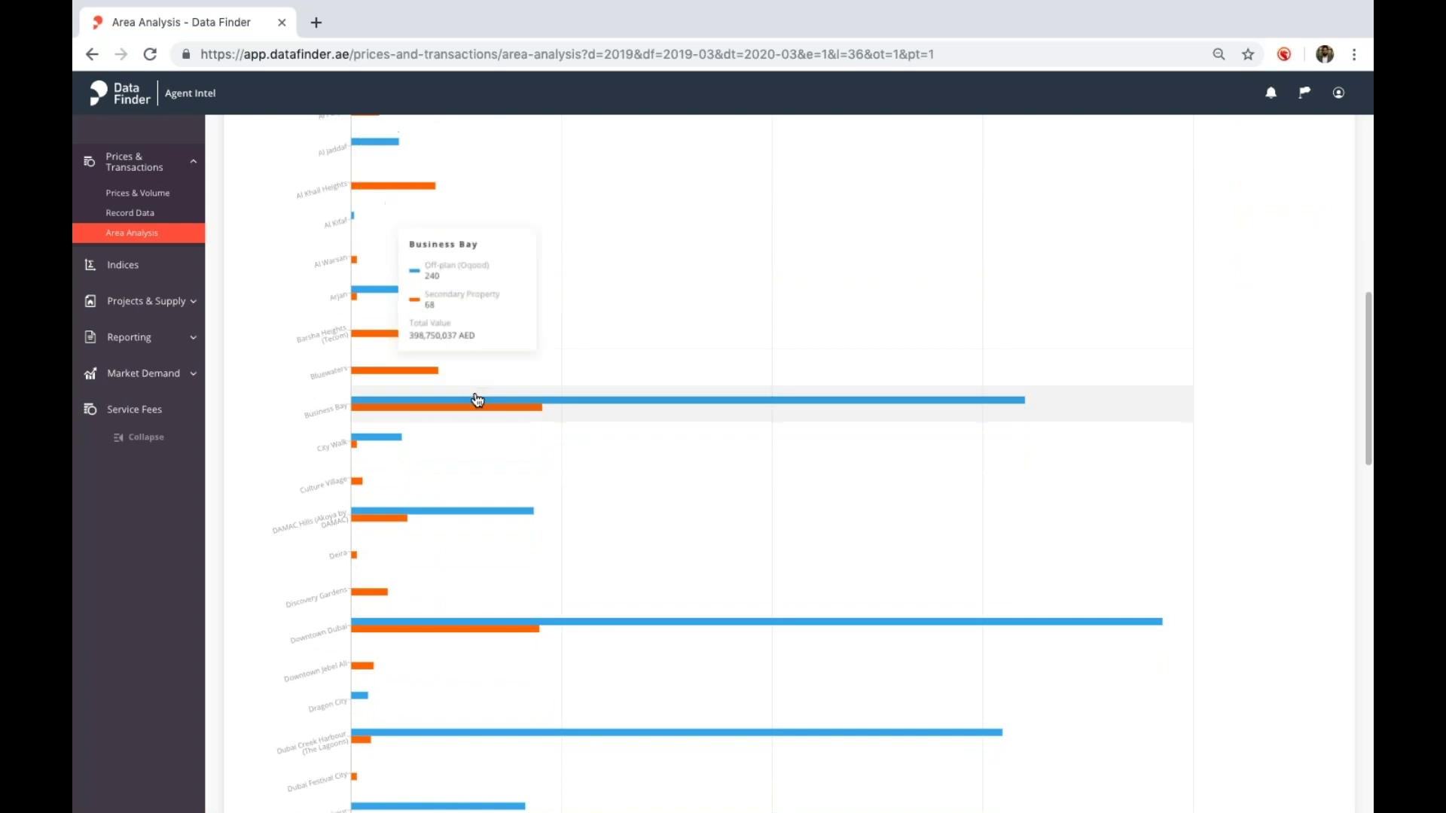
scroll(478, 400, down, 3)
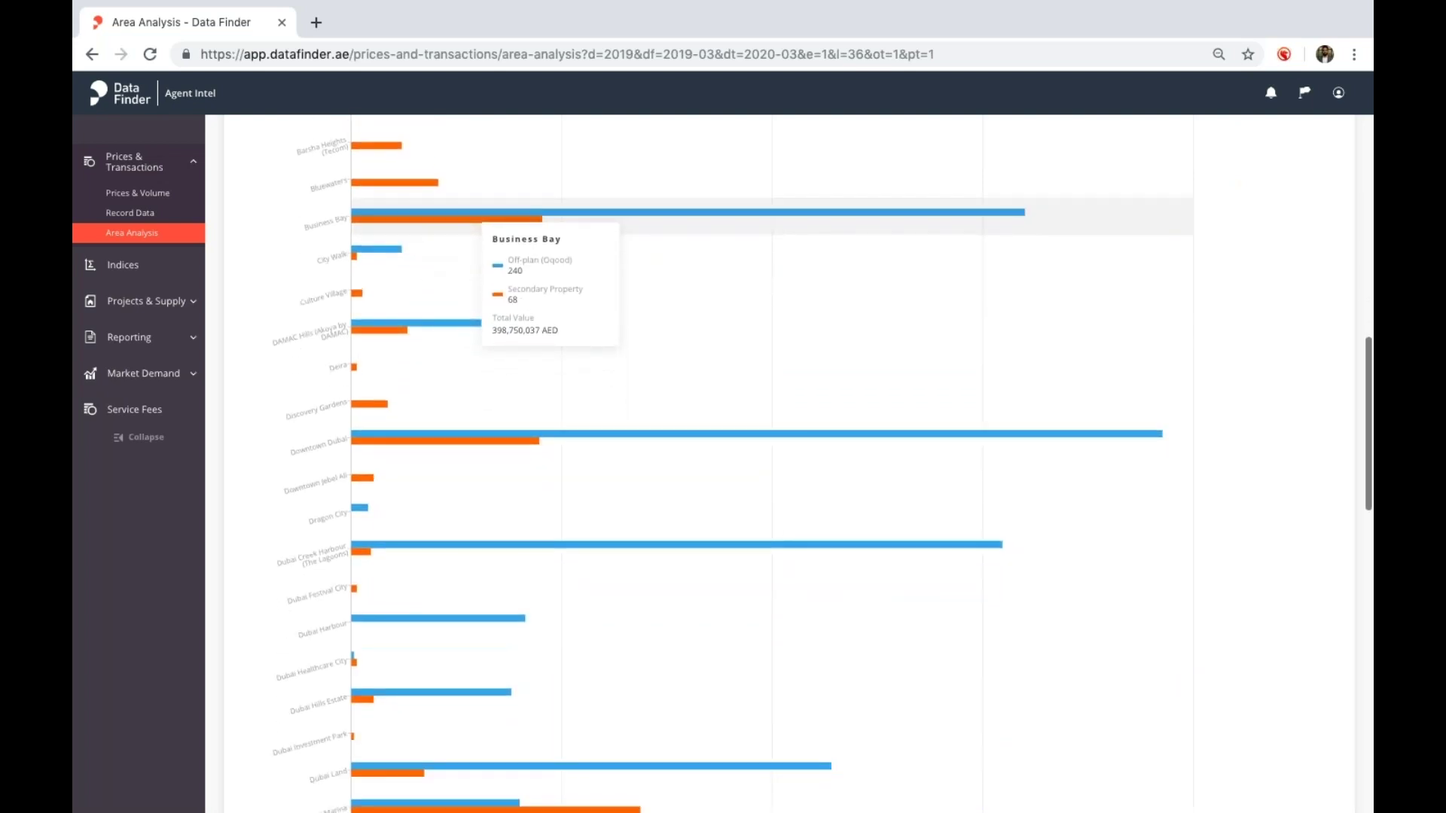
scroll(467, 408, down, 1)
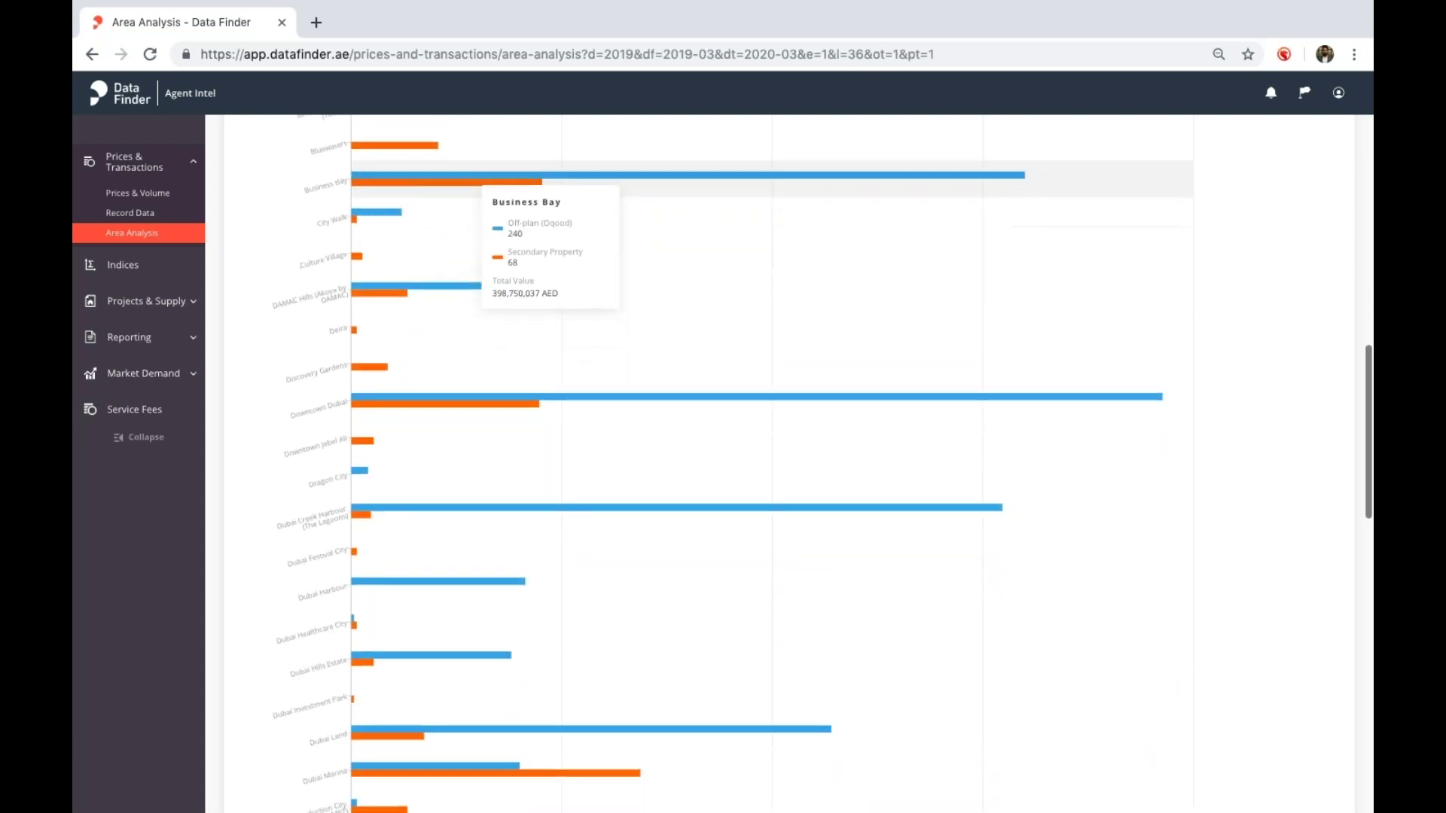
click(466, 407)
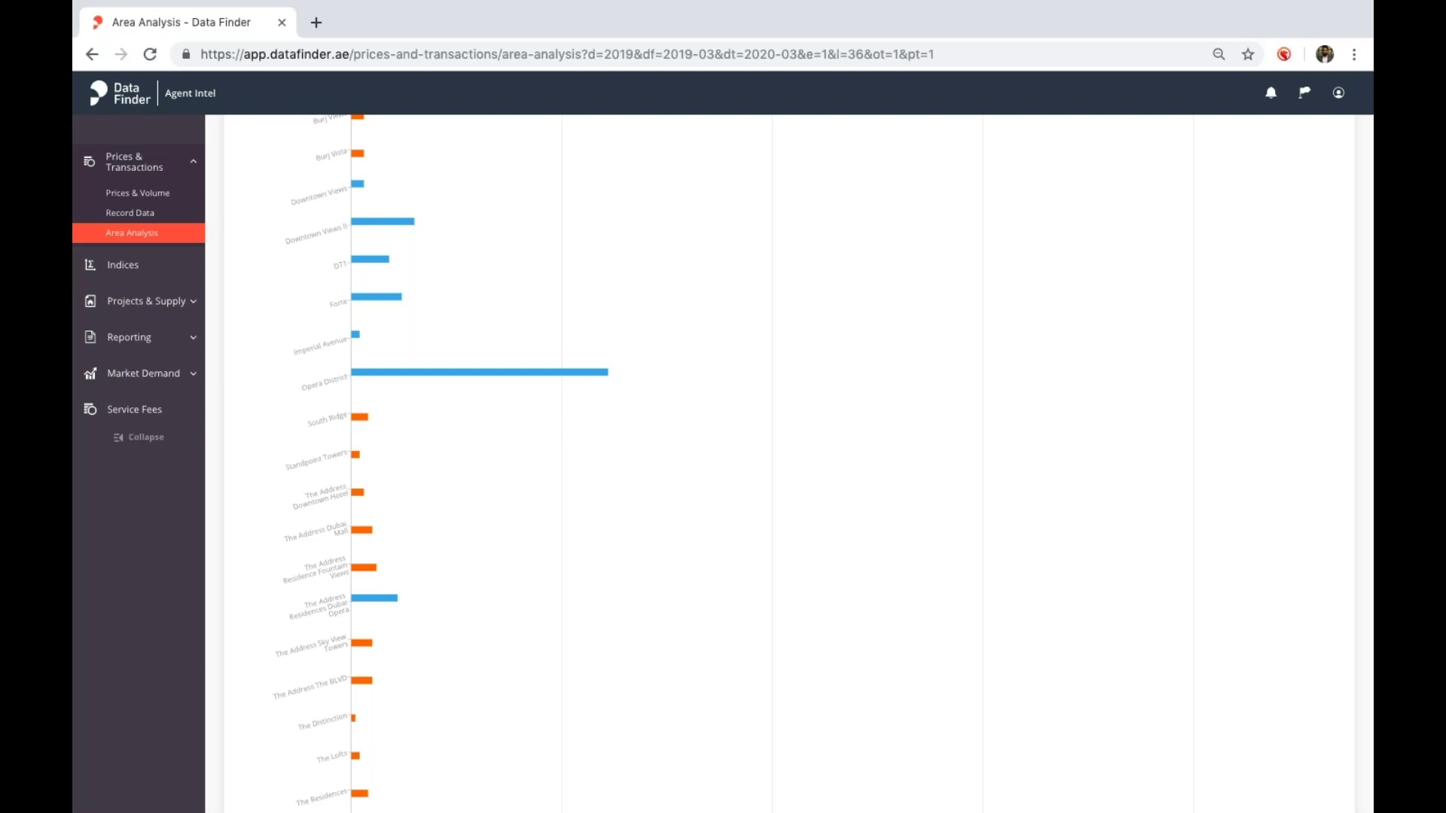
mouse_move(447, 377)
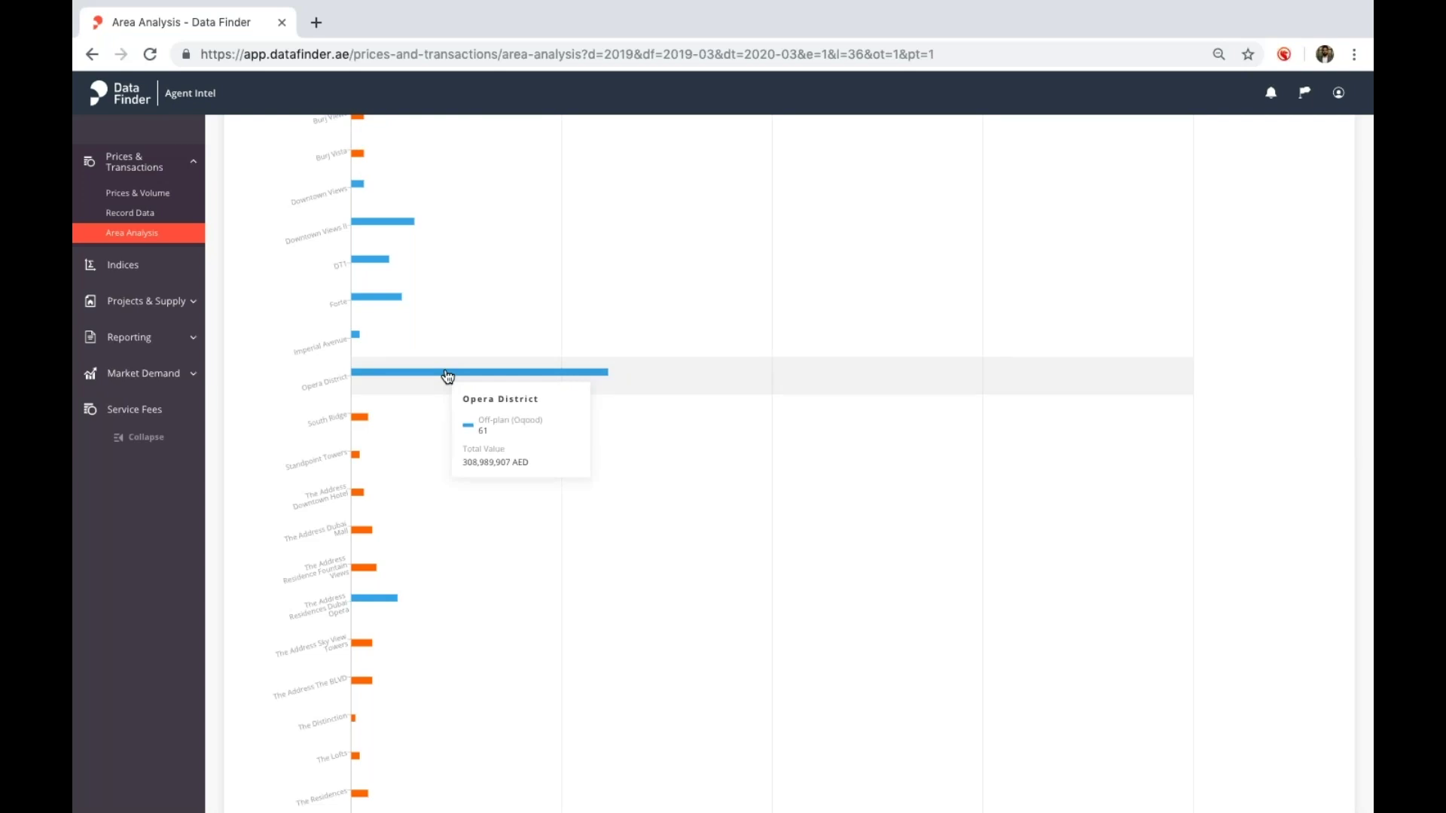
click(447, 376)
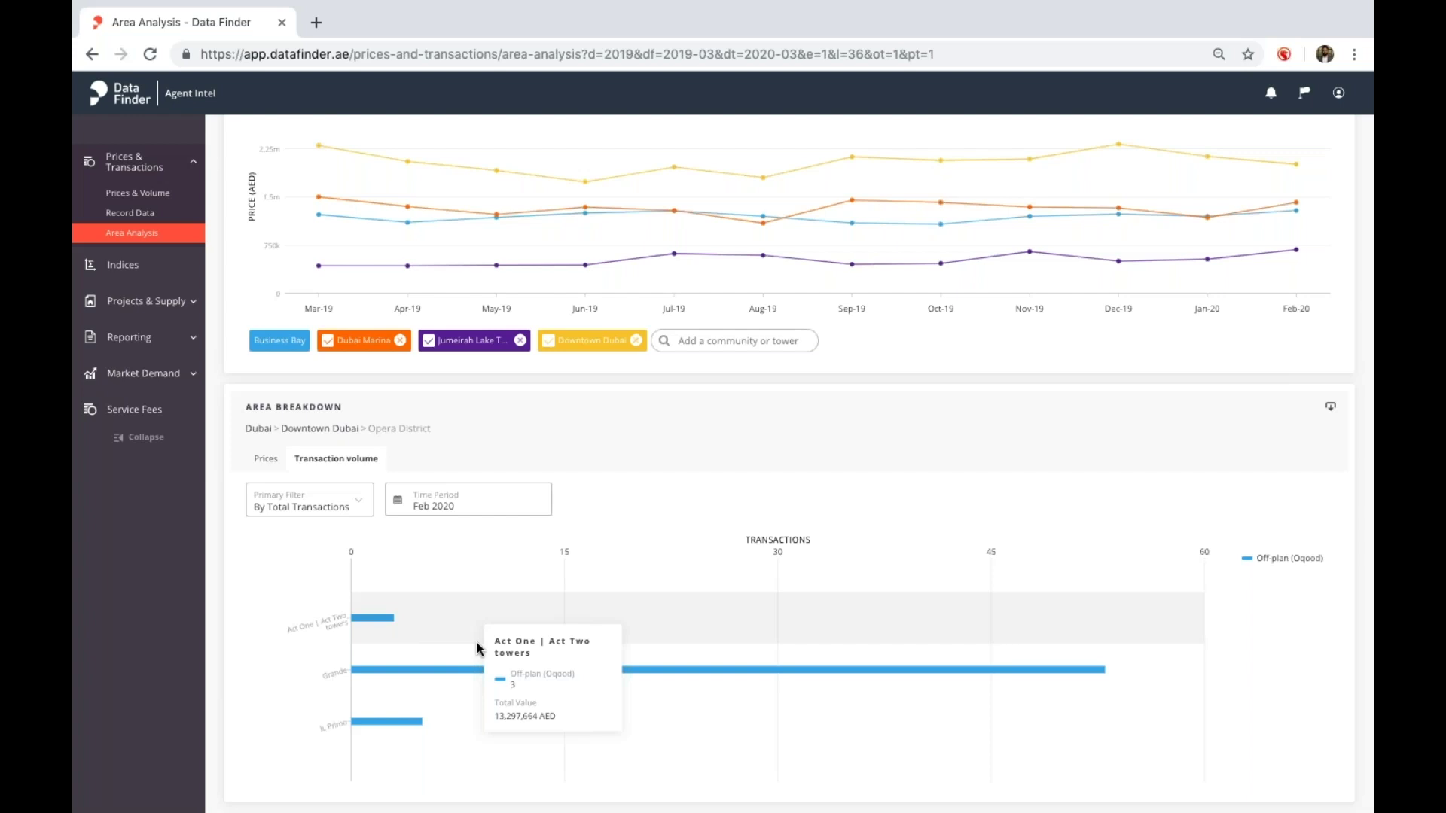
click(455, 683)
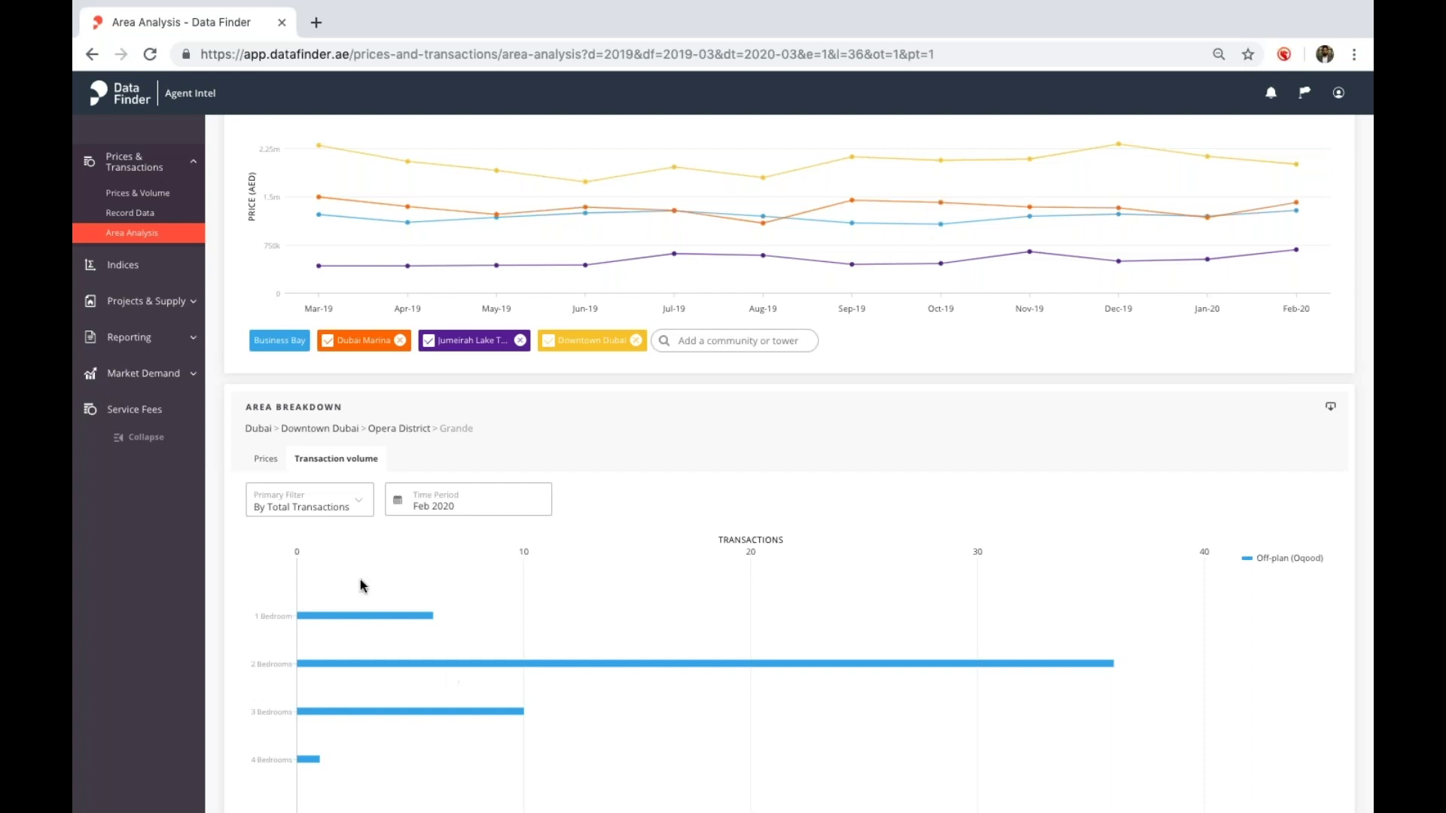
Step: Open the New Projects records for Dubai
click(180, 304)
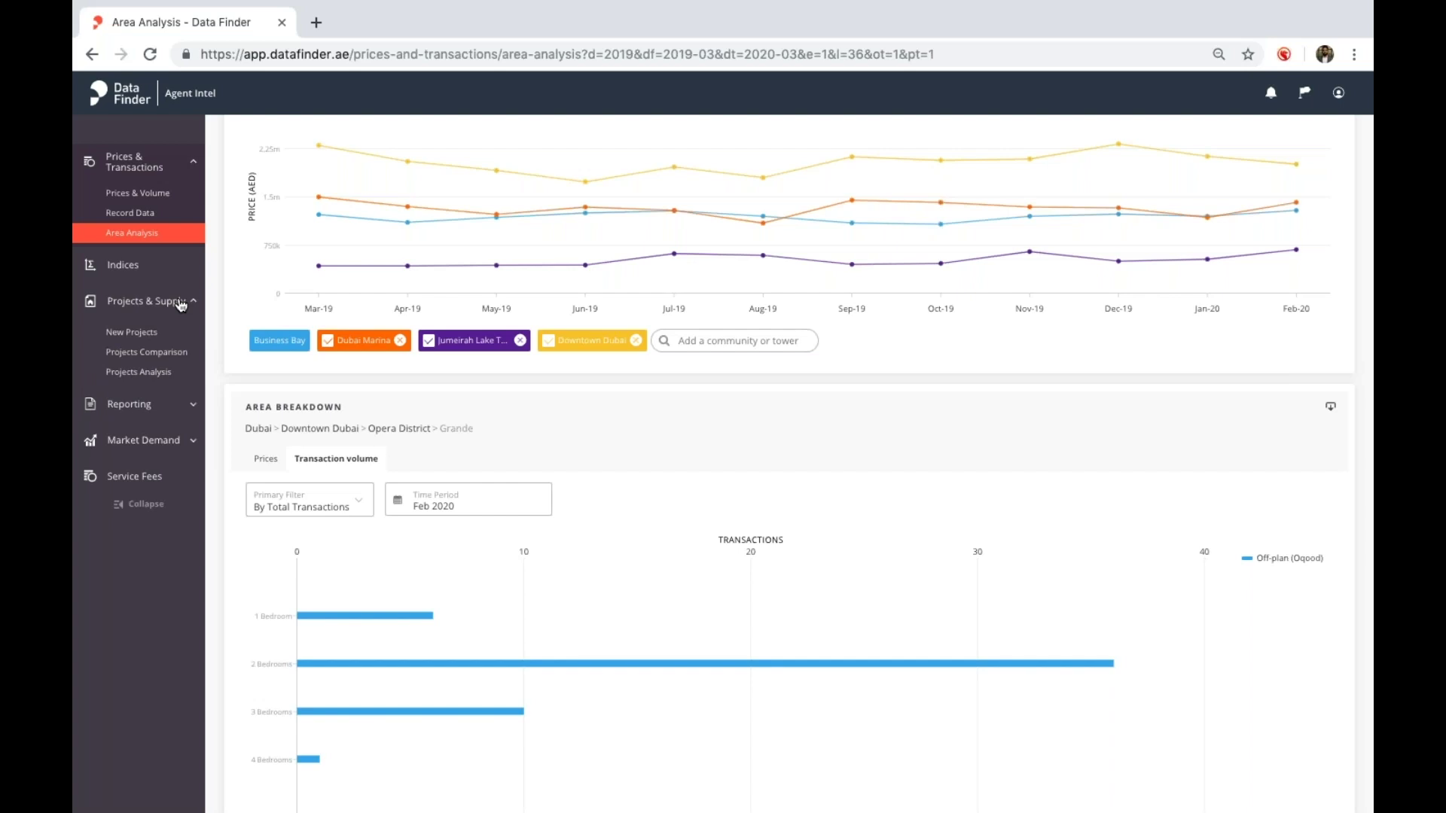
click(150, 333)
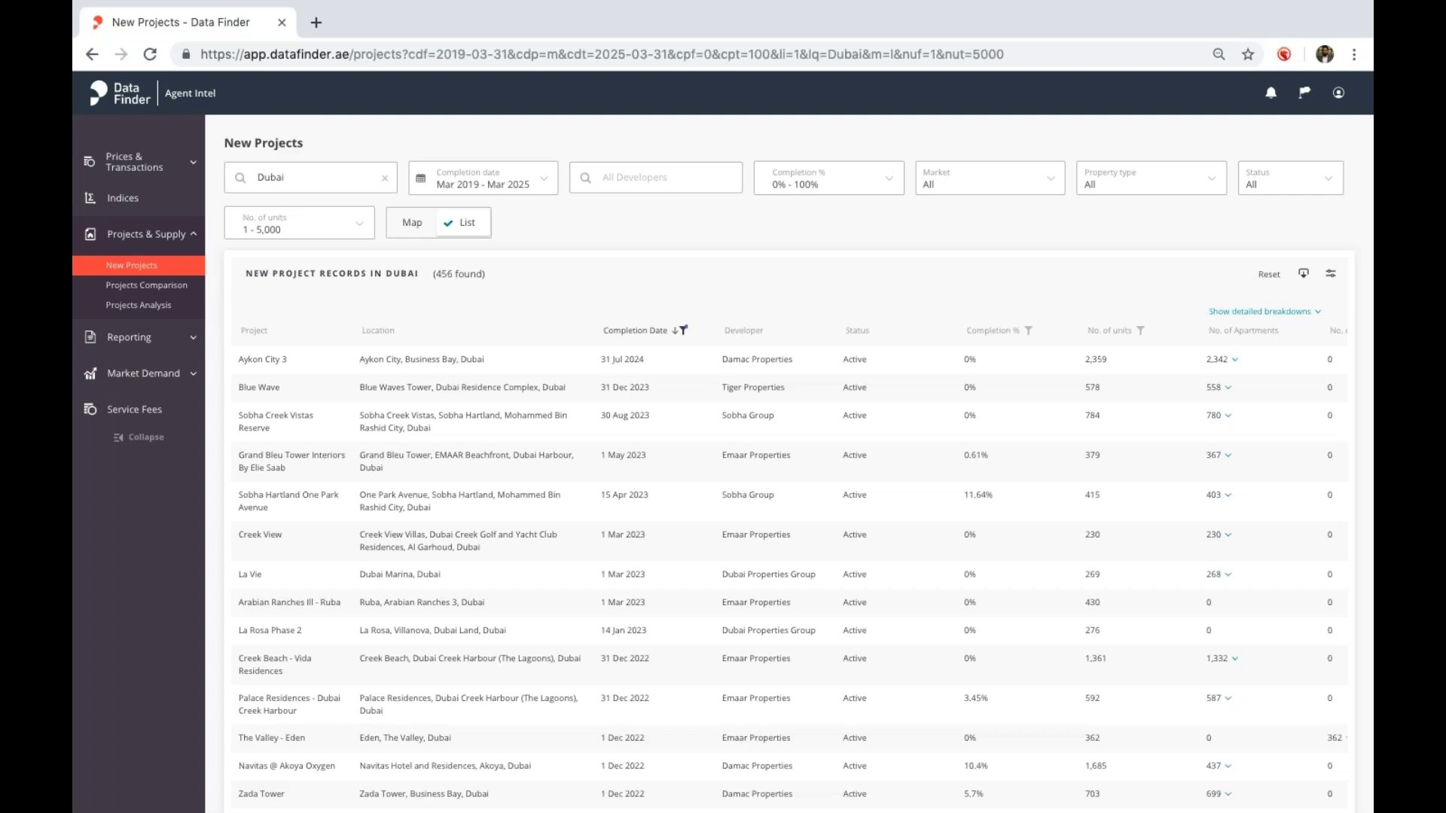
click(336, 192)
click(564, 227)
Step: View the new projects on the map, inspect the Port De La Mer - La Cote project's details, and return to the list
click(409, 224)
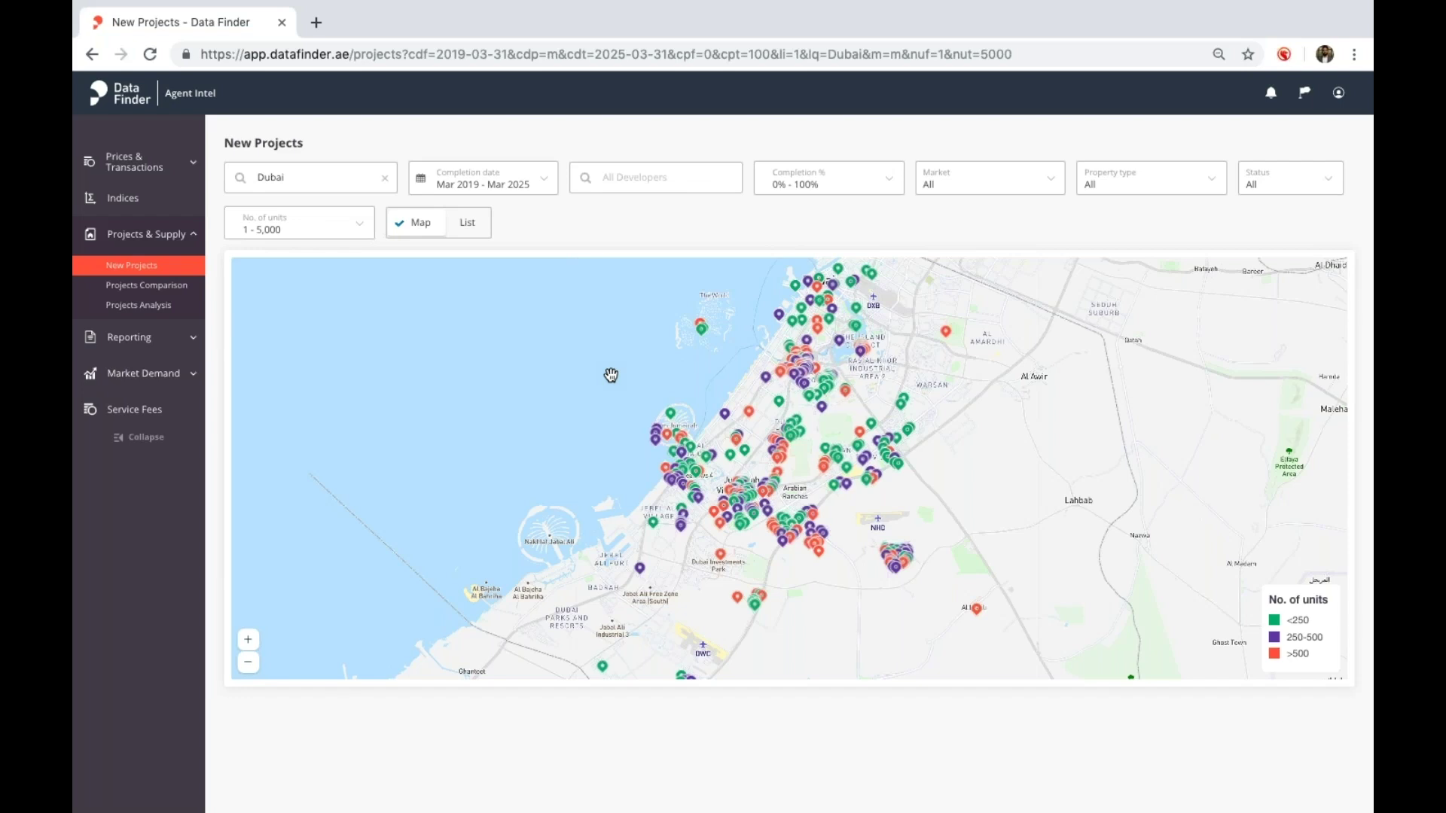
click(780, 317)
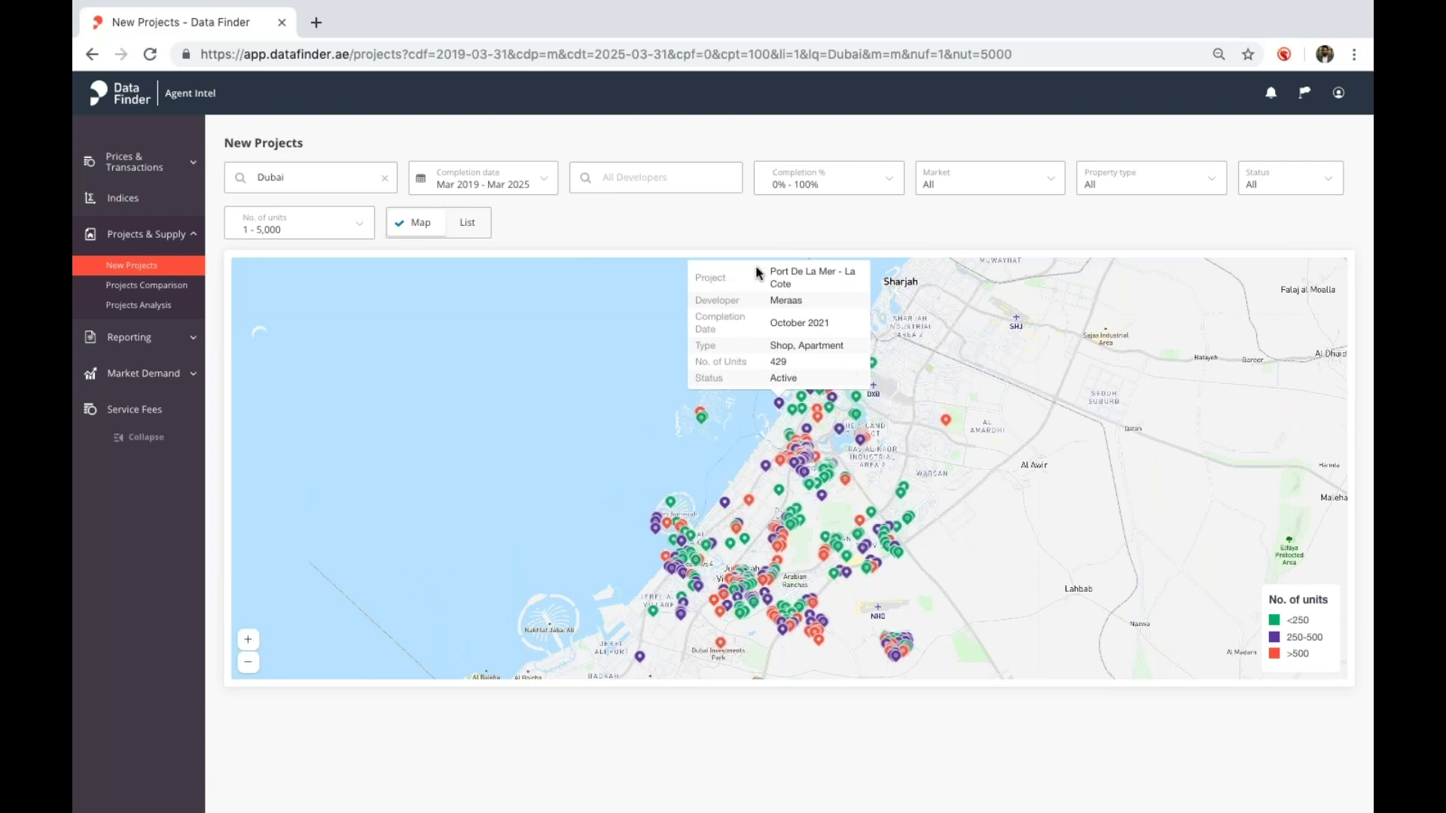
click(474, 222)
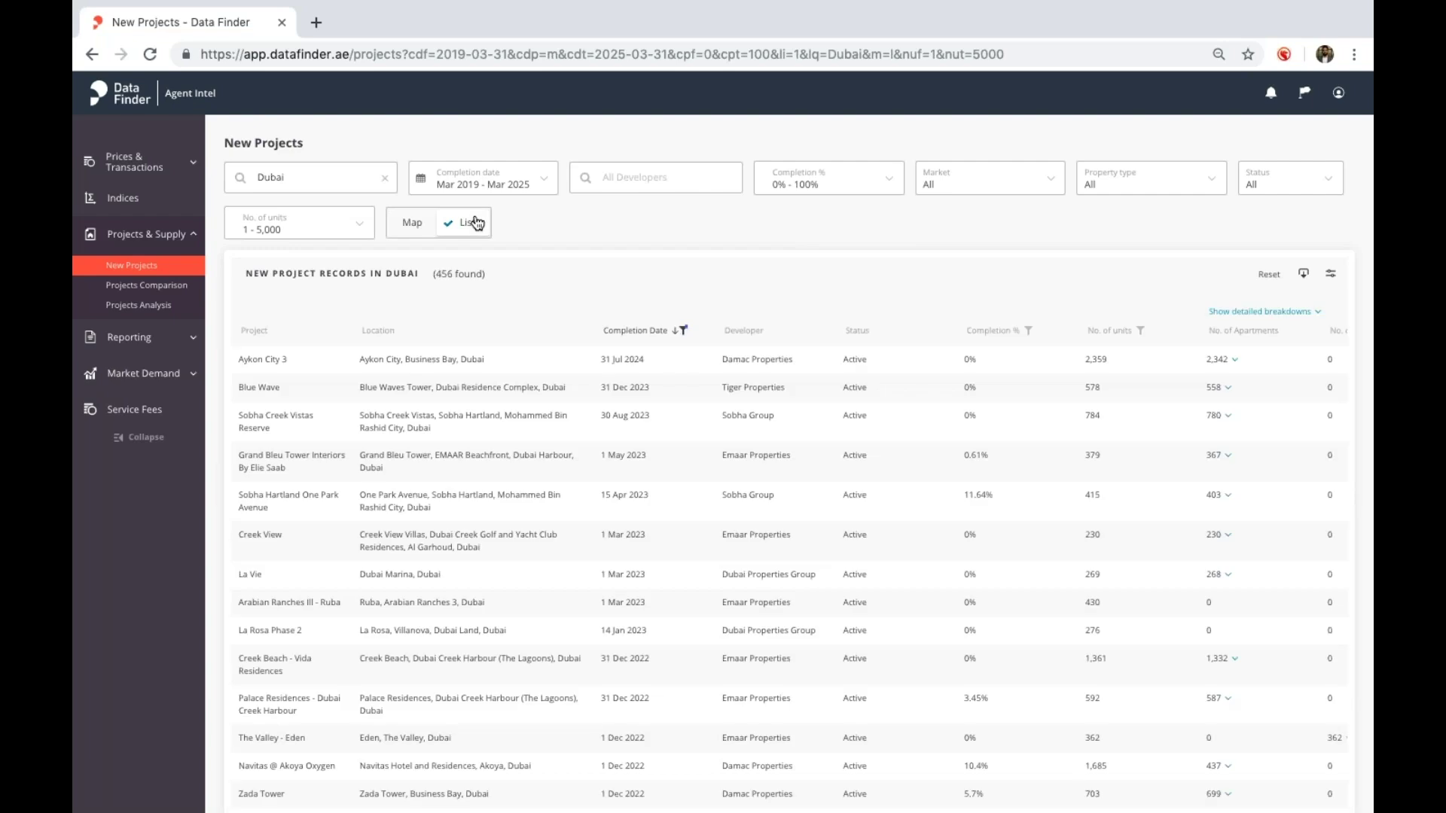
Step: Filter the new projects by the developer Emaar Properties
click(642, 185)
text(emaar)
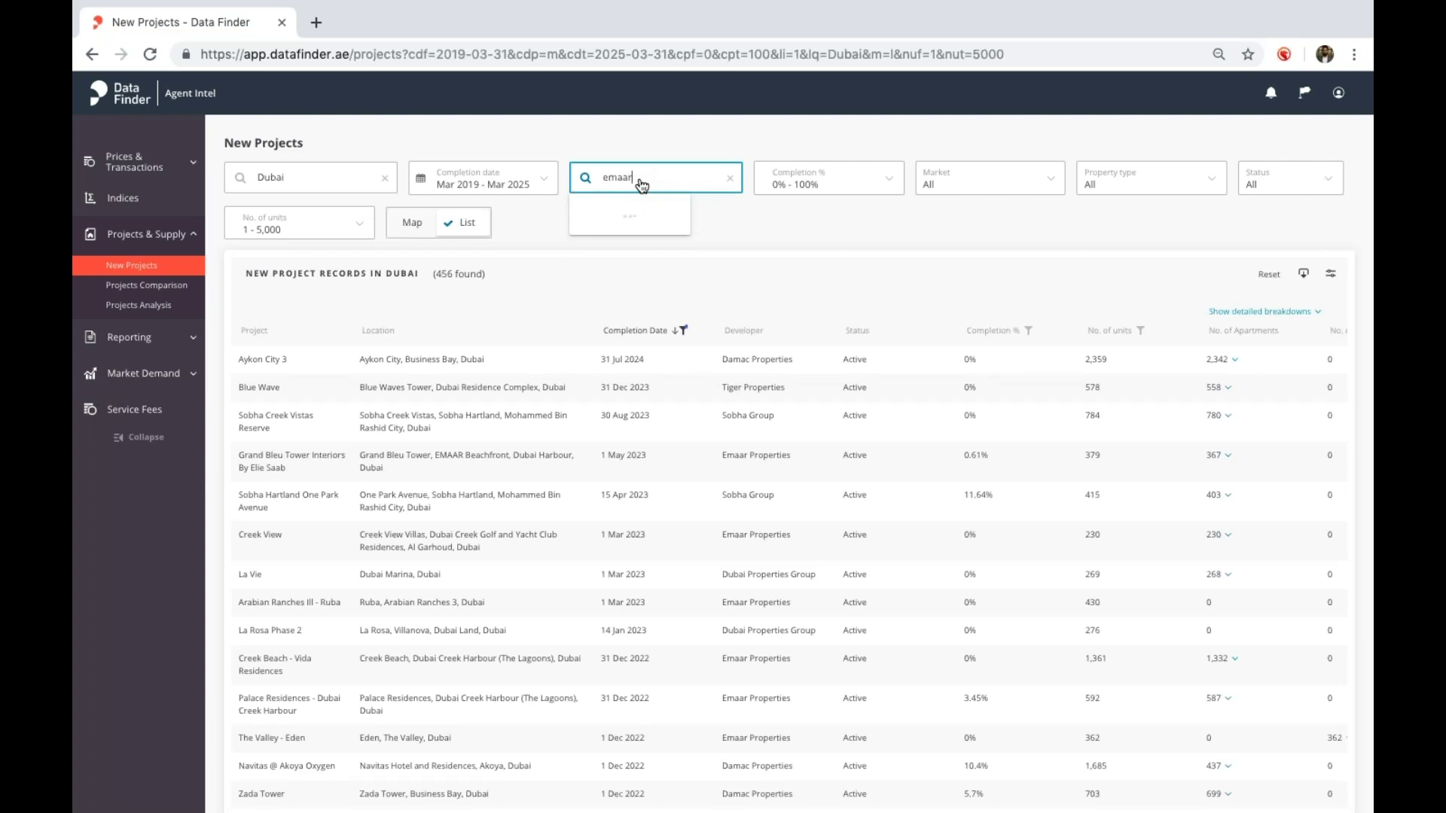
key(Return)
Step: Limit the Emaar projects to a completion percentage starting from 80
click(810, 192)
click(798, 222)
key(BackSpace)
text(80)
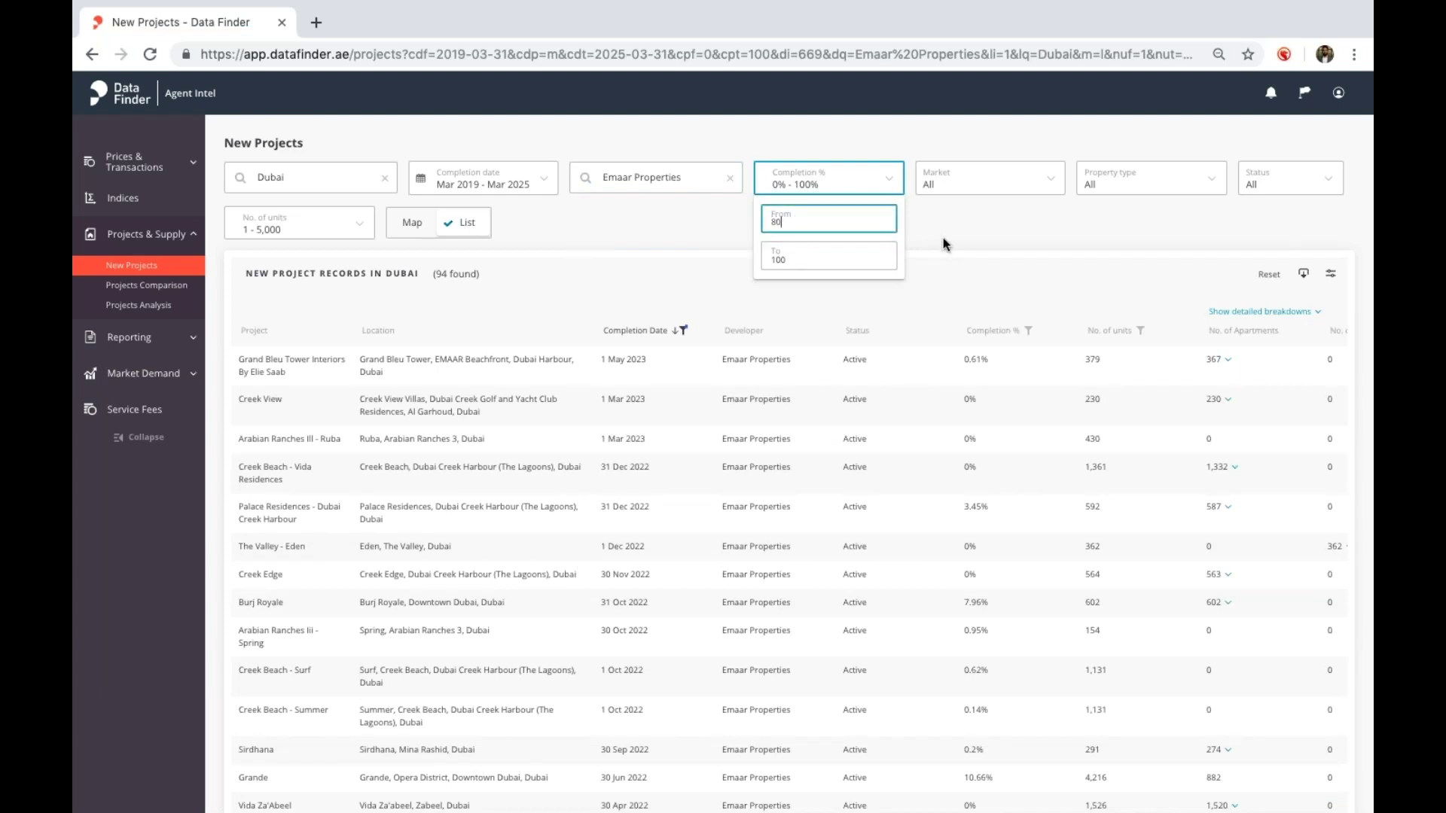
key(Return)
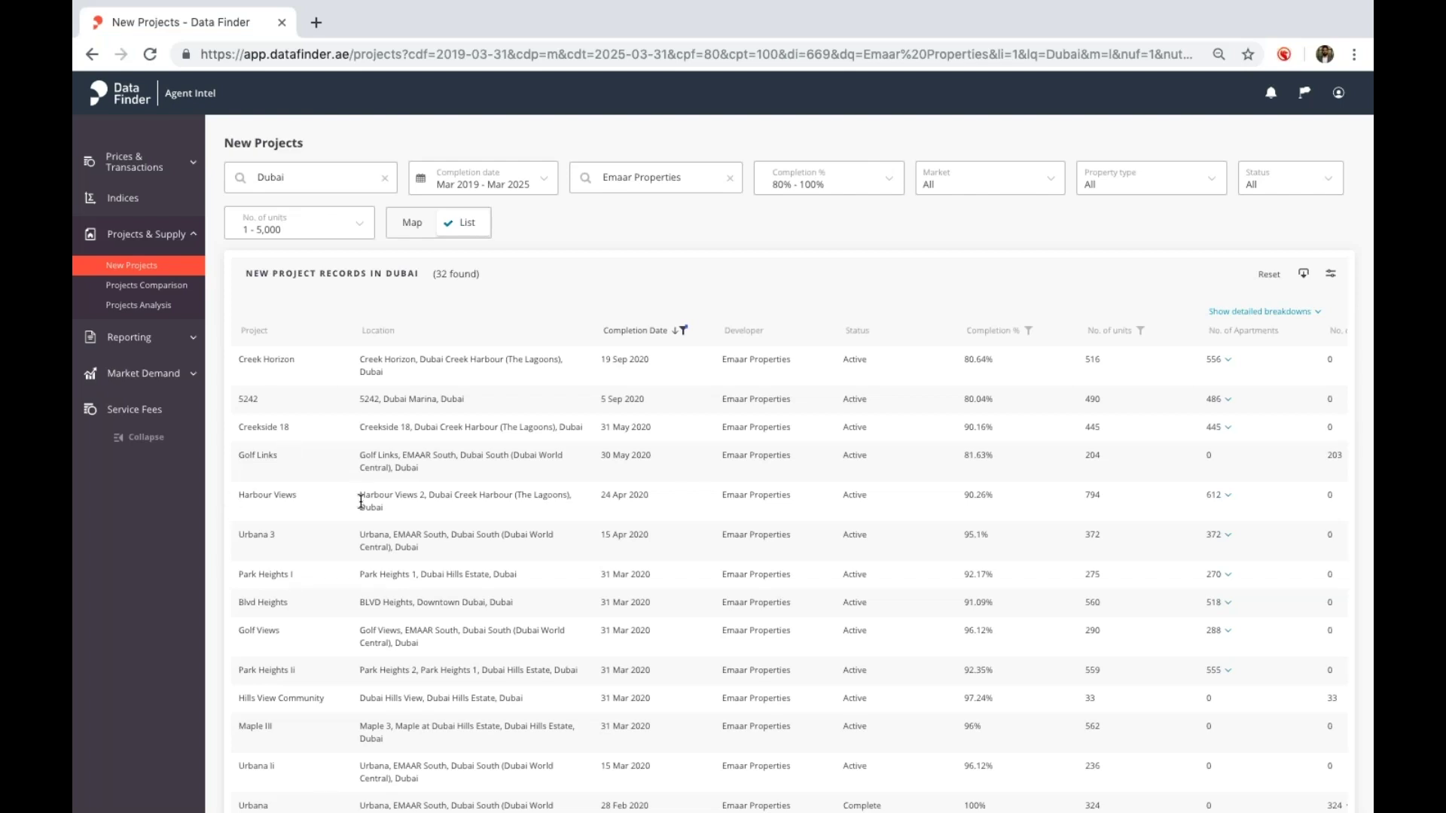
Step: Try to clear both the lower and upper limits of the completion percentage filter
click(847, 181)
click(797, 224)
key(BackSpace)
key(BackSpace)
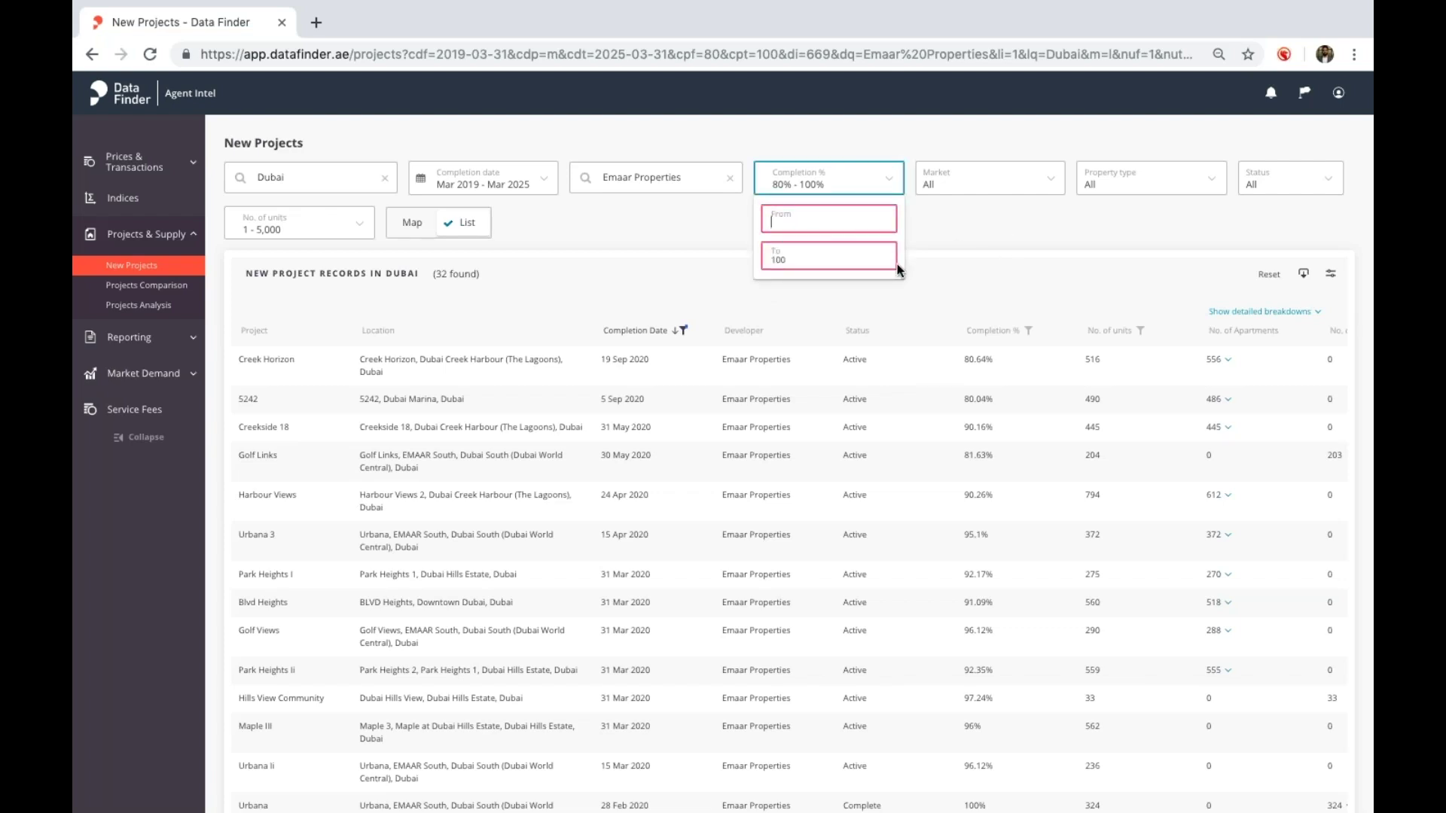
click(836, 260)
key(BackSpace)
key(BackSpace)
key(BackSpace)
click(958, 226)
Step: Set the lower limit of the completion percentage filter to 0
click(866, 195)
click(821, 224)
key(BackSpace)
key(BackSpace)
text(0)
click(957, 238)
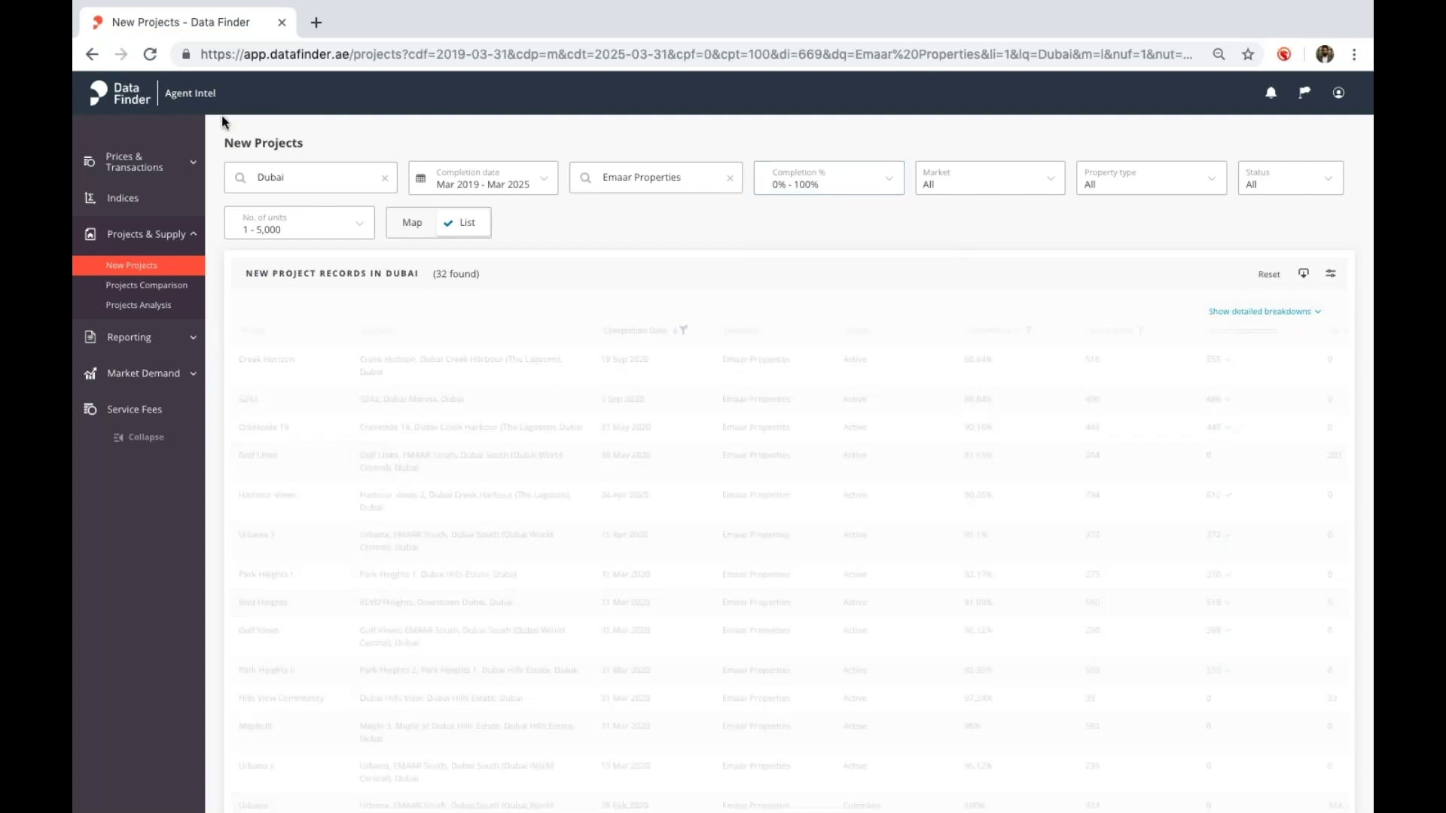
Step: Set the project location to Jumeirah Village Circle and the developer filter to All
click(342, 190)
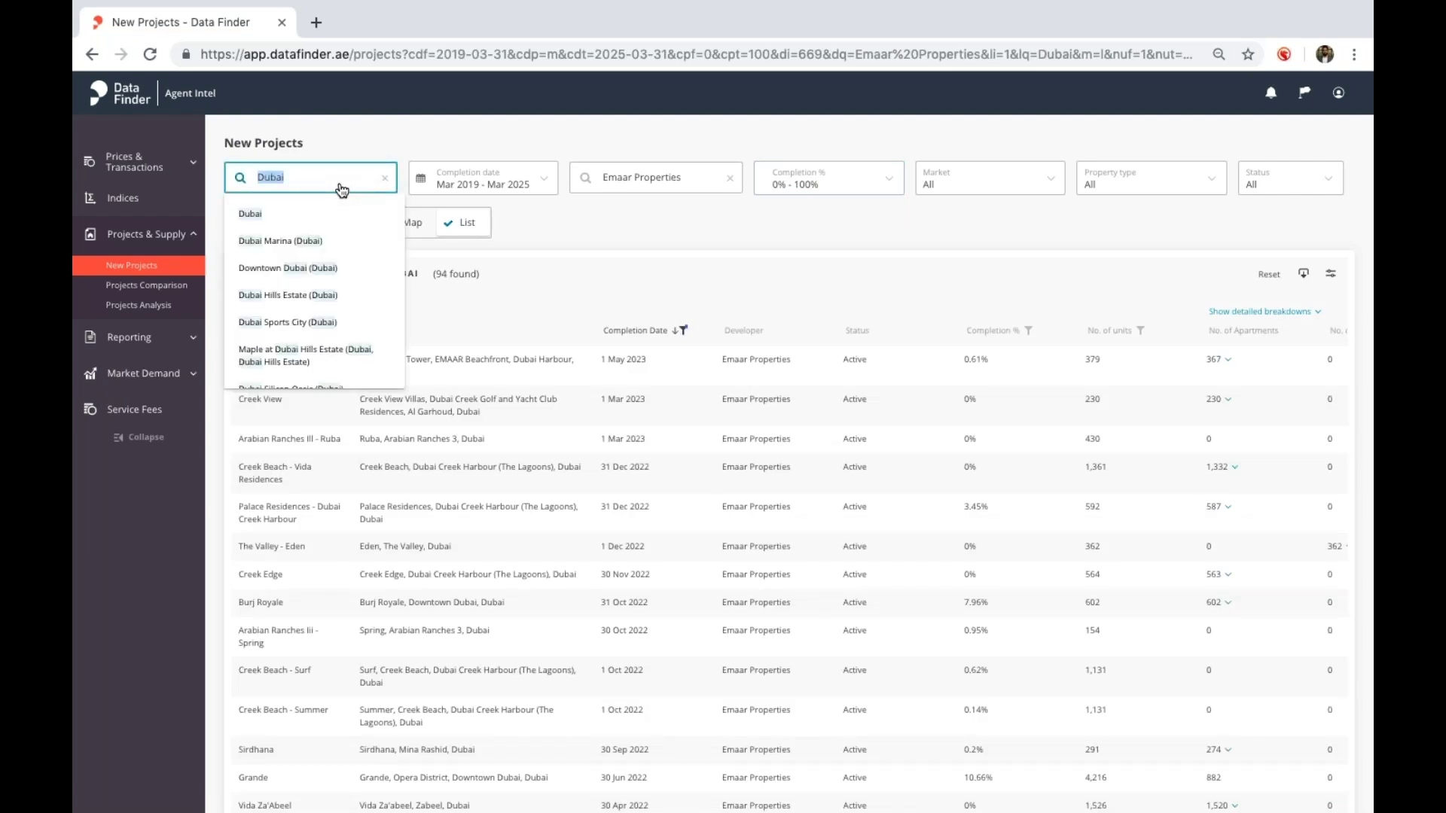
text(jvc)
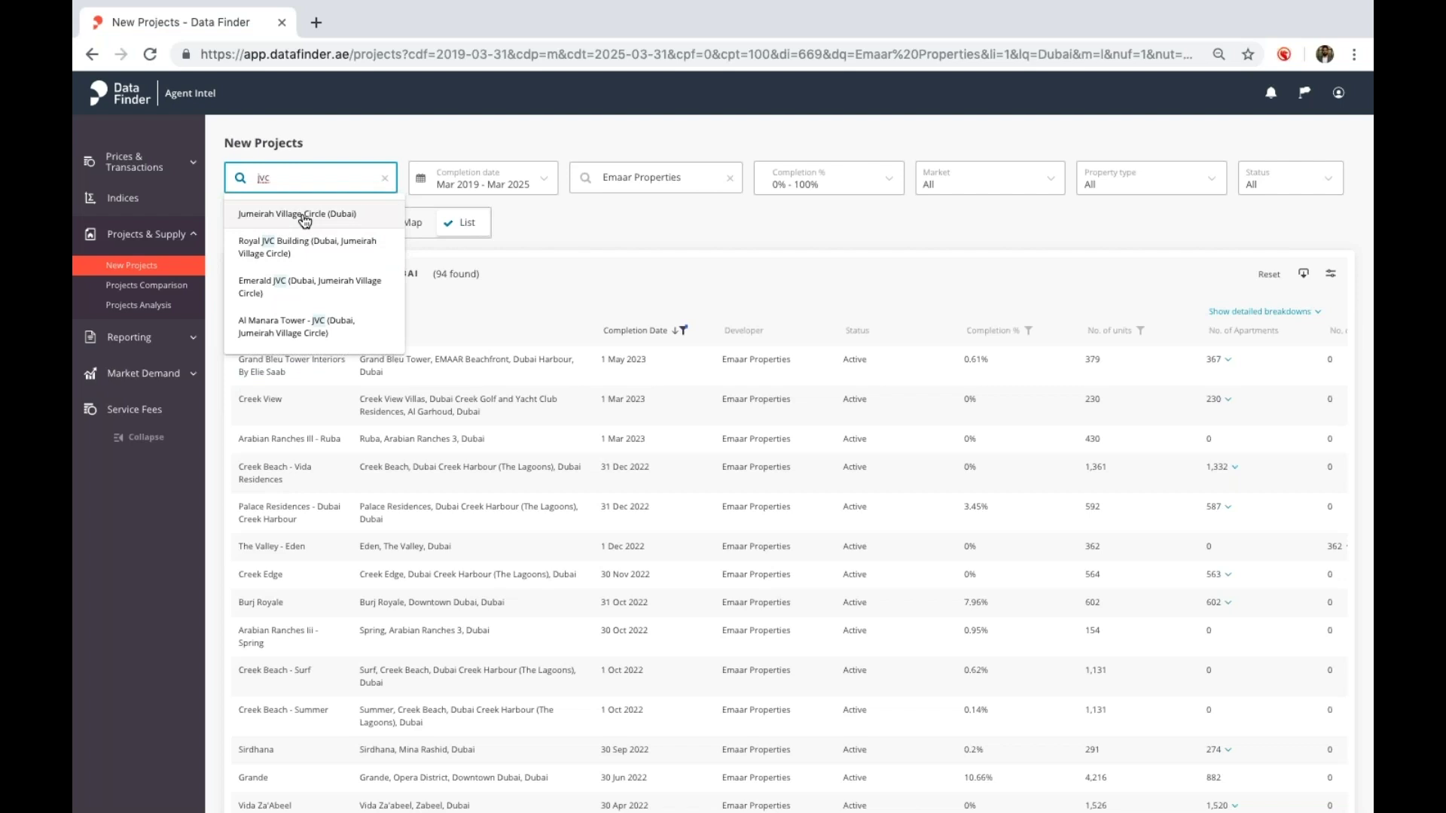
click(305, 216)
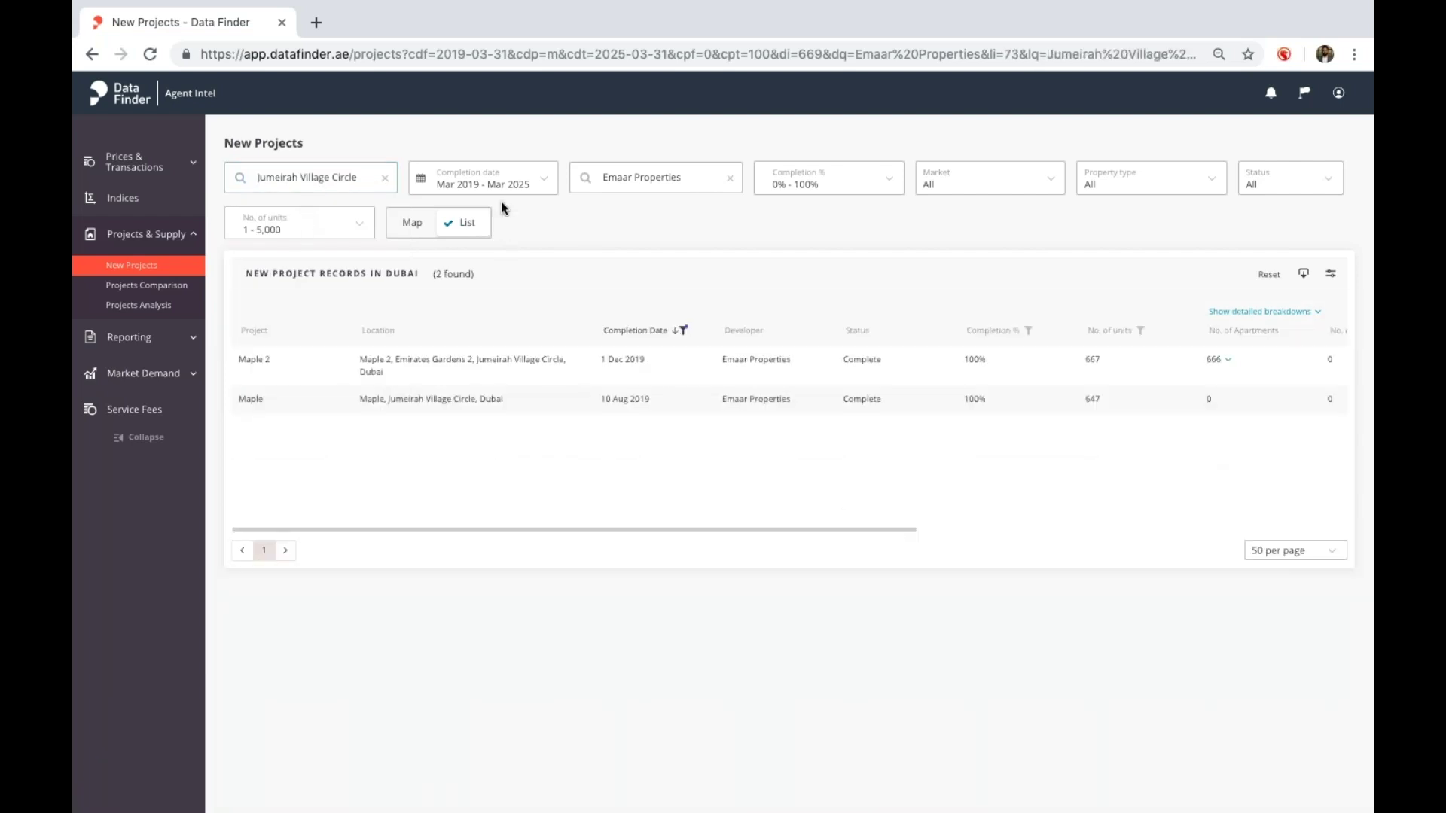
click(730, 179)
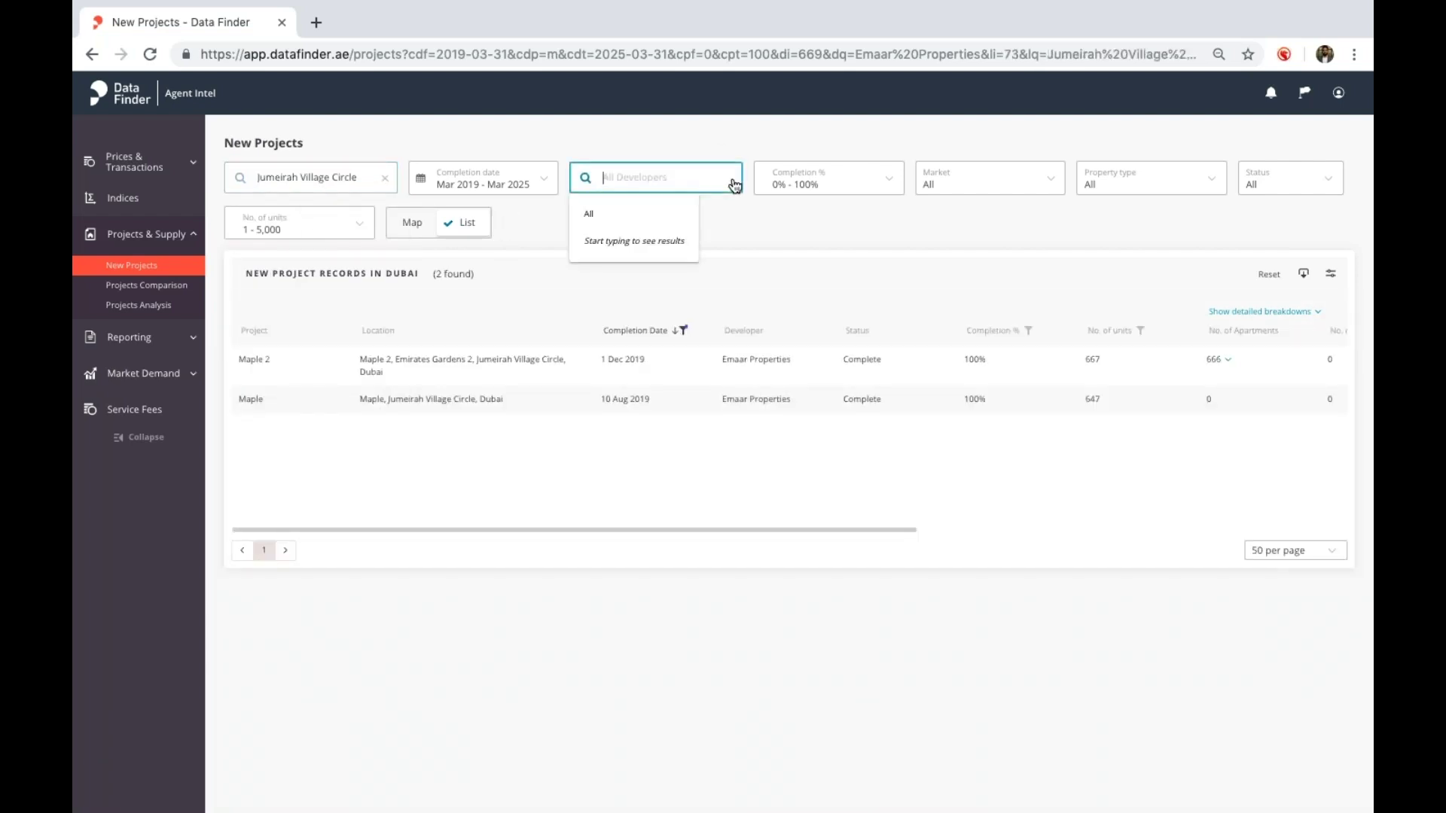
click(659, 212)
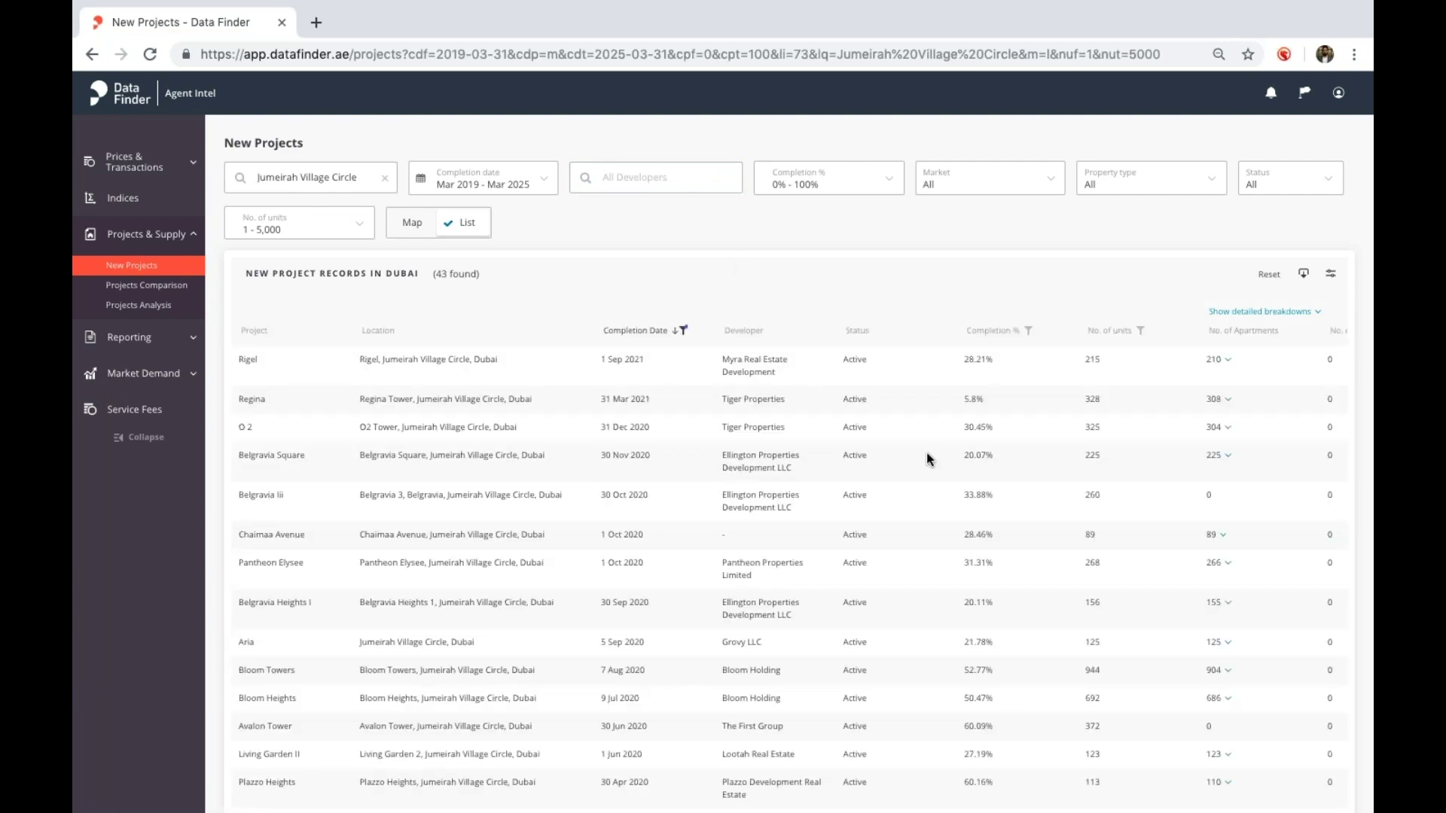
Step: Expand the unit breakdowns of the Rigel and Regina projects to examine their apartment and commercial unit types
scroll(928, 458, right, 5)
scroll(928, 458, right, 3)
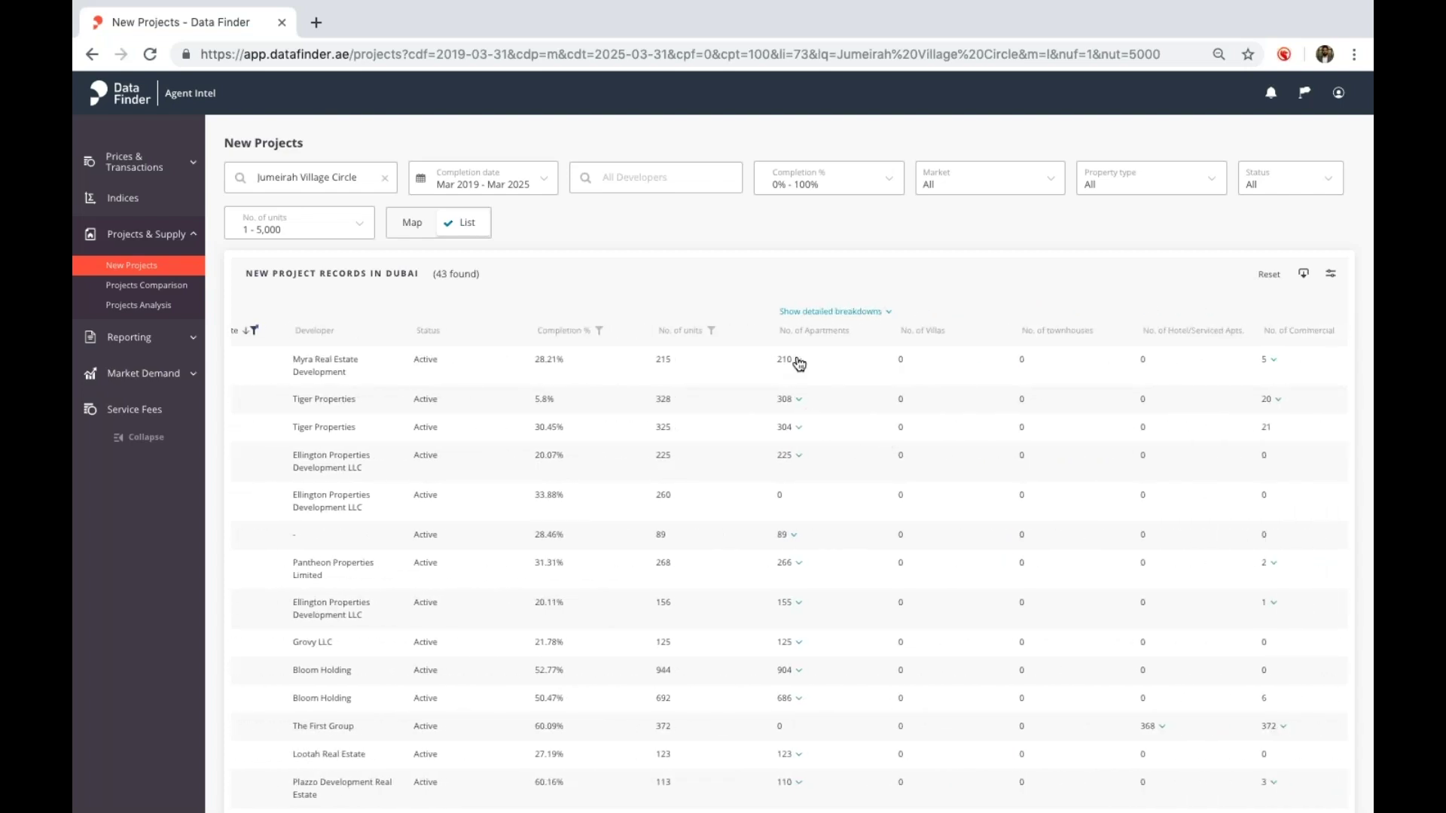
click(799, 361)
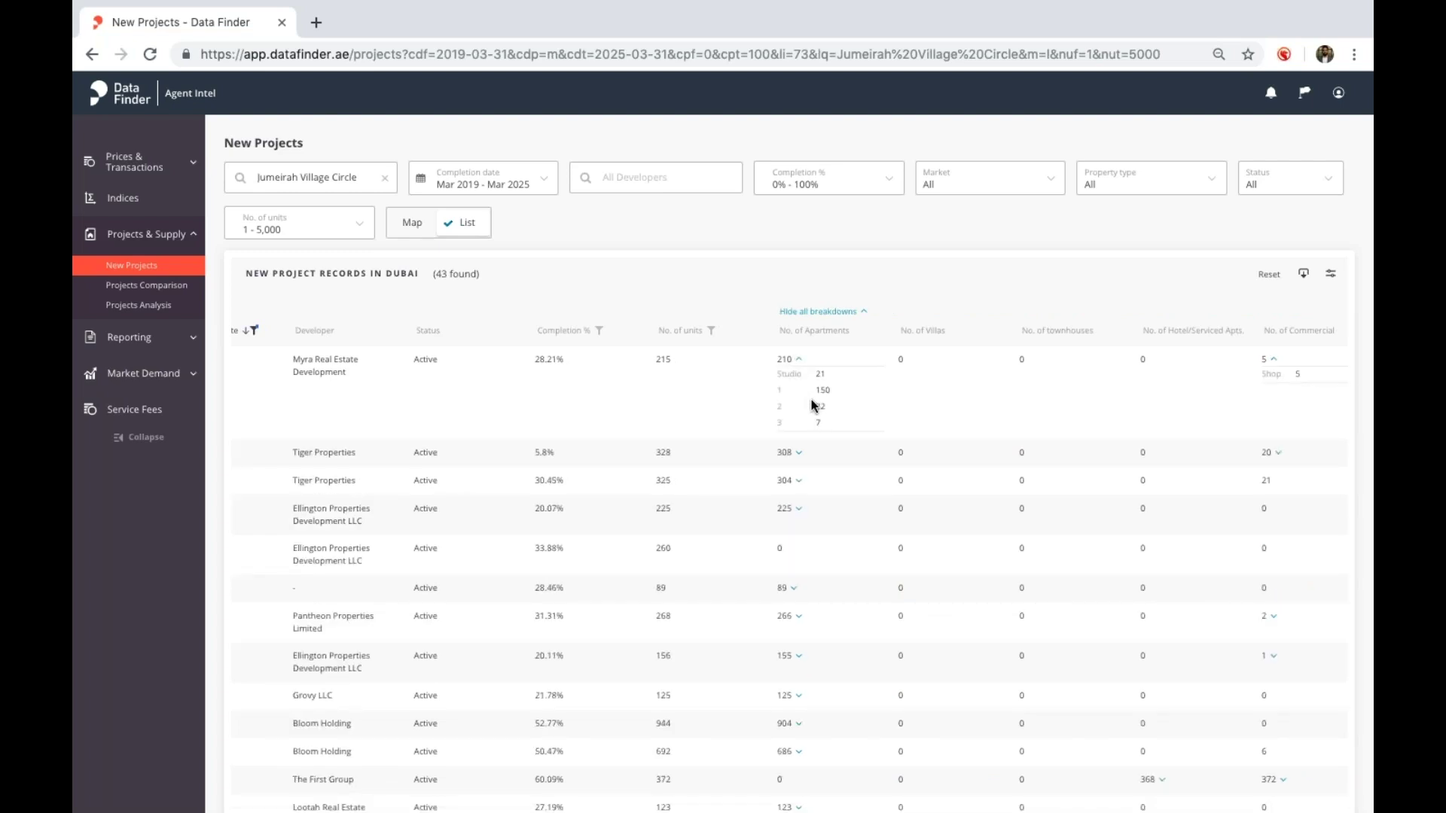
scroll(810, 447, right, 1)
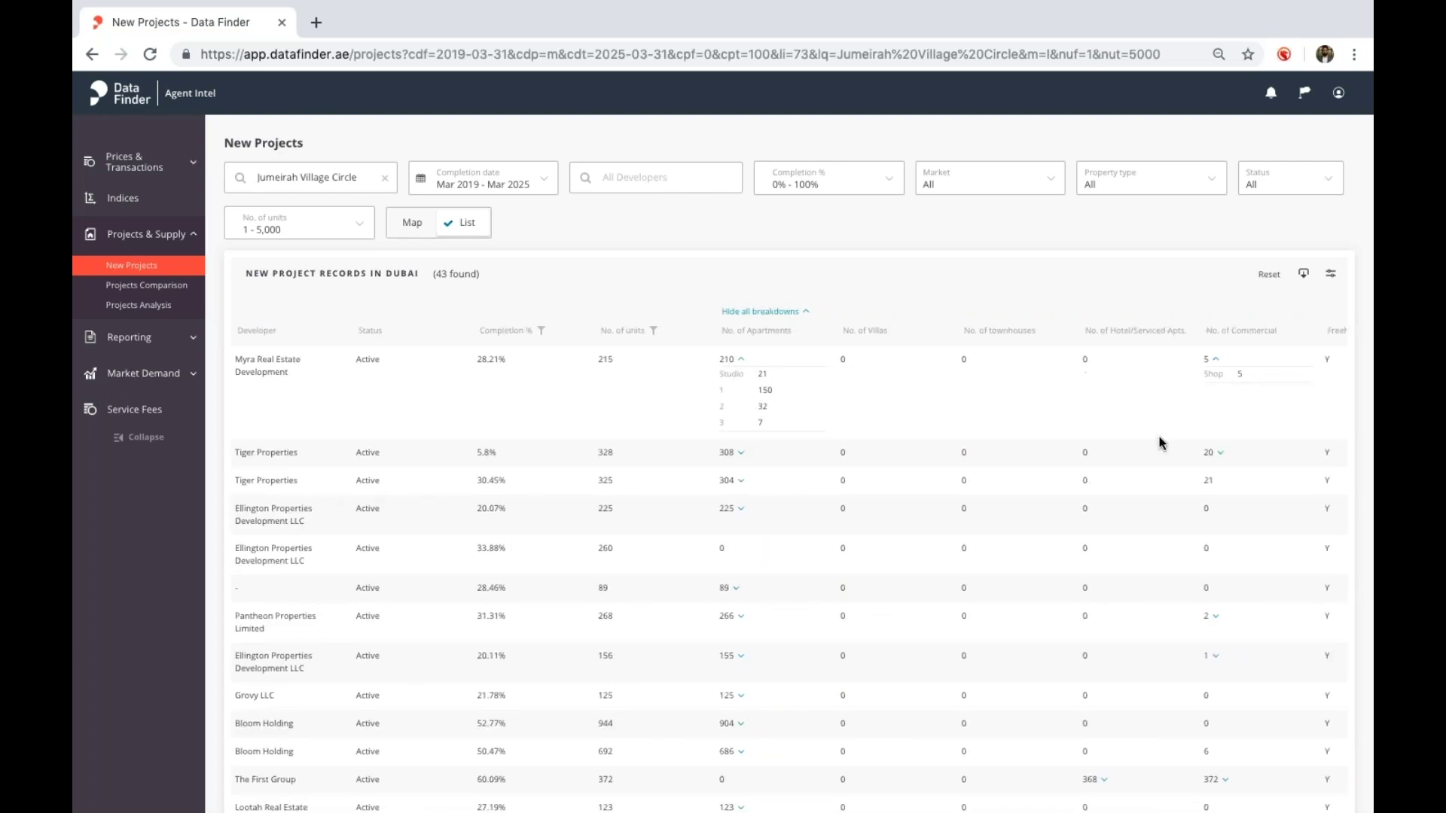
scroll(1158, 439, right, 2)
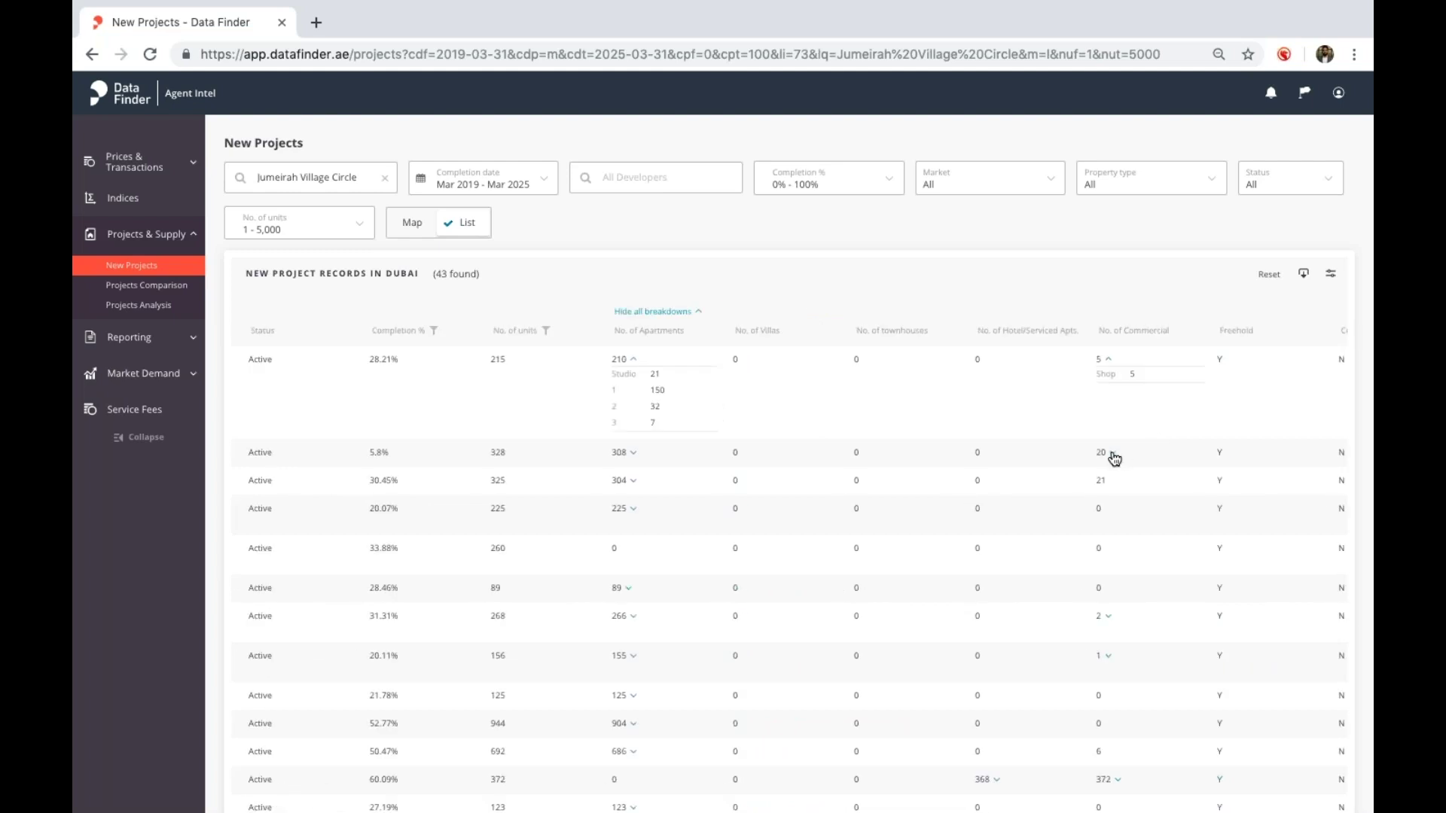
click(1112, 454)
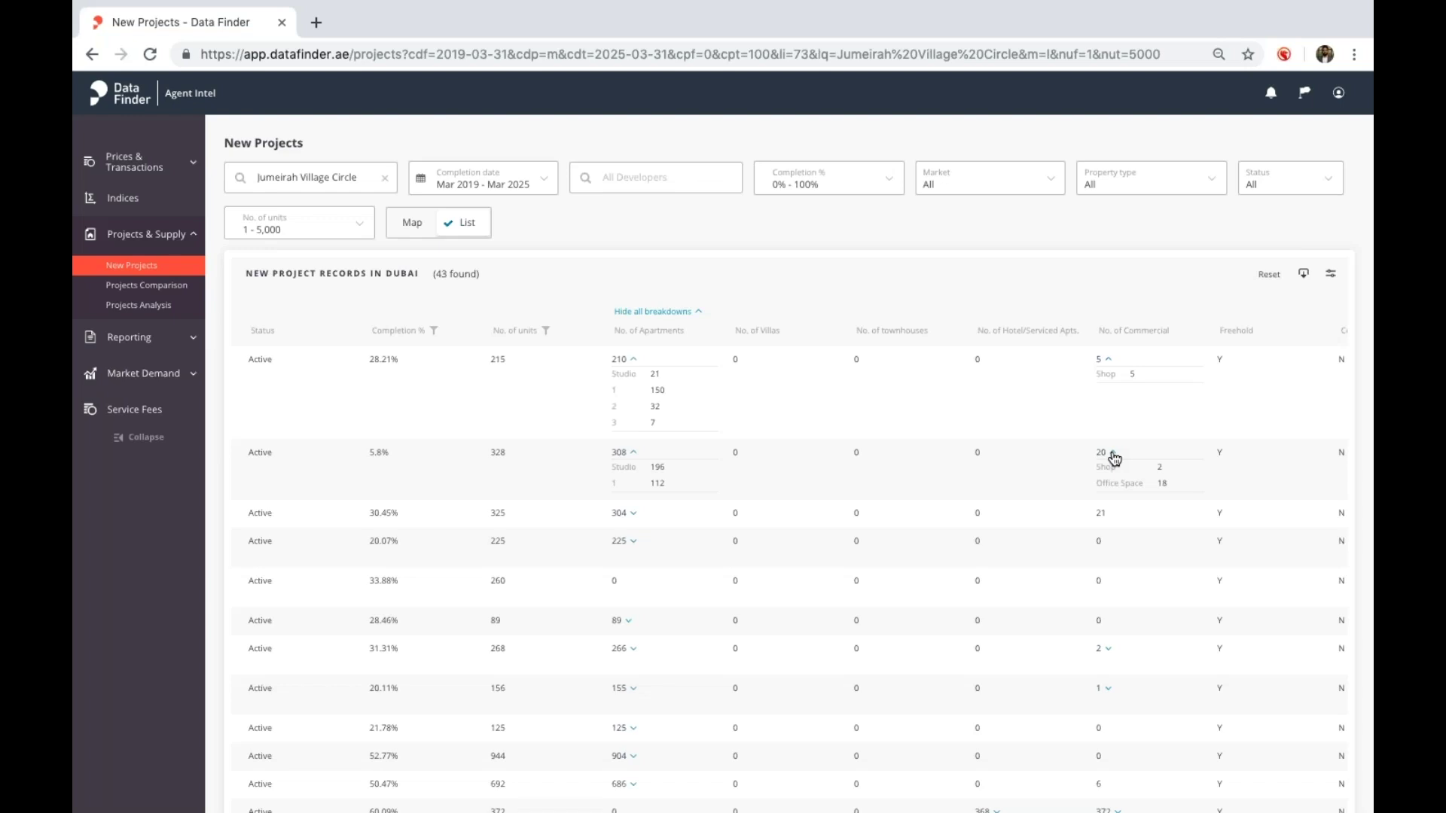
scroll(1115, 458, left, 3)
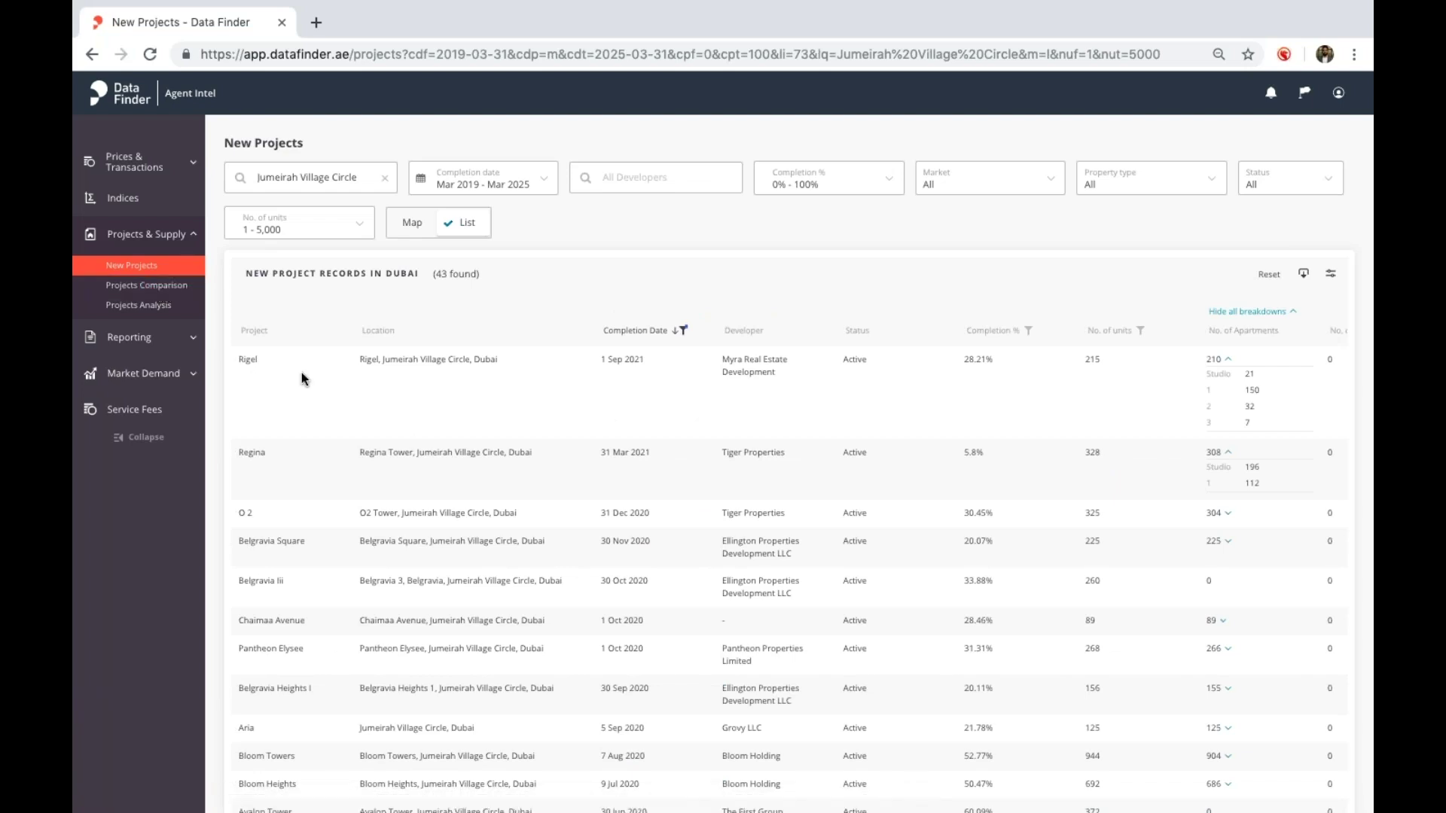
Step: Open the Projects Analysis for Jumeirah Village Circle and show the project units timeline by bedroom split
click(159, 306)
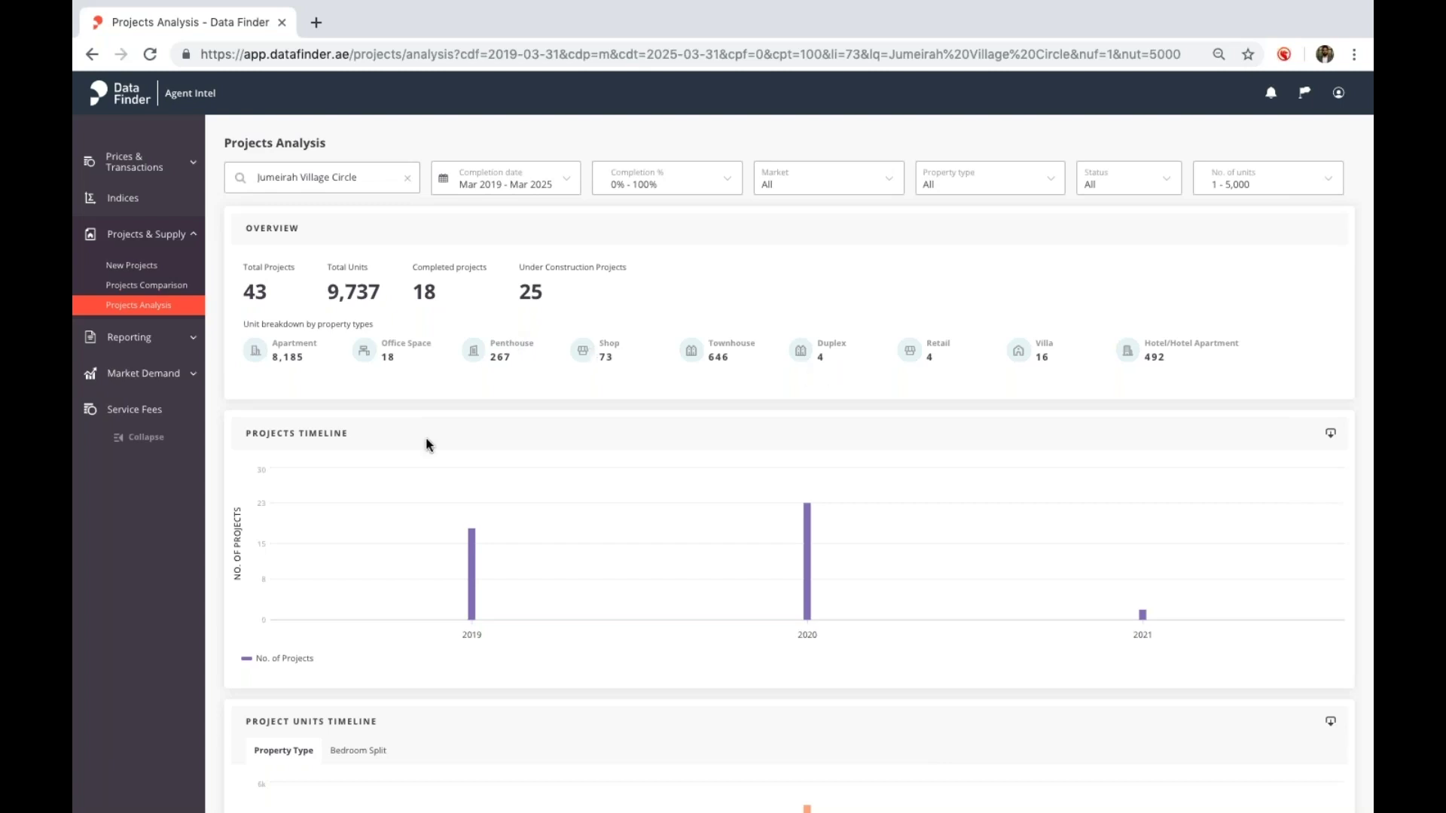
scroll(452, 512, down, 1)
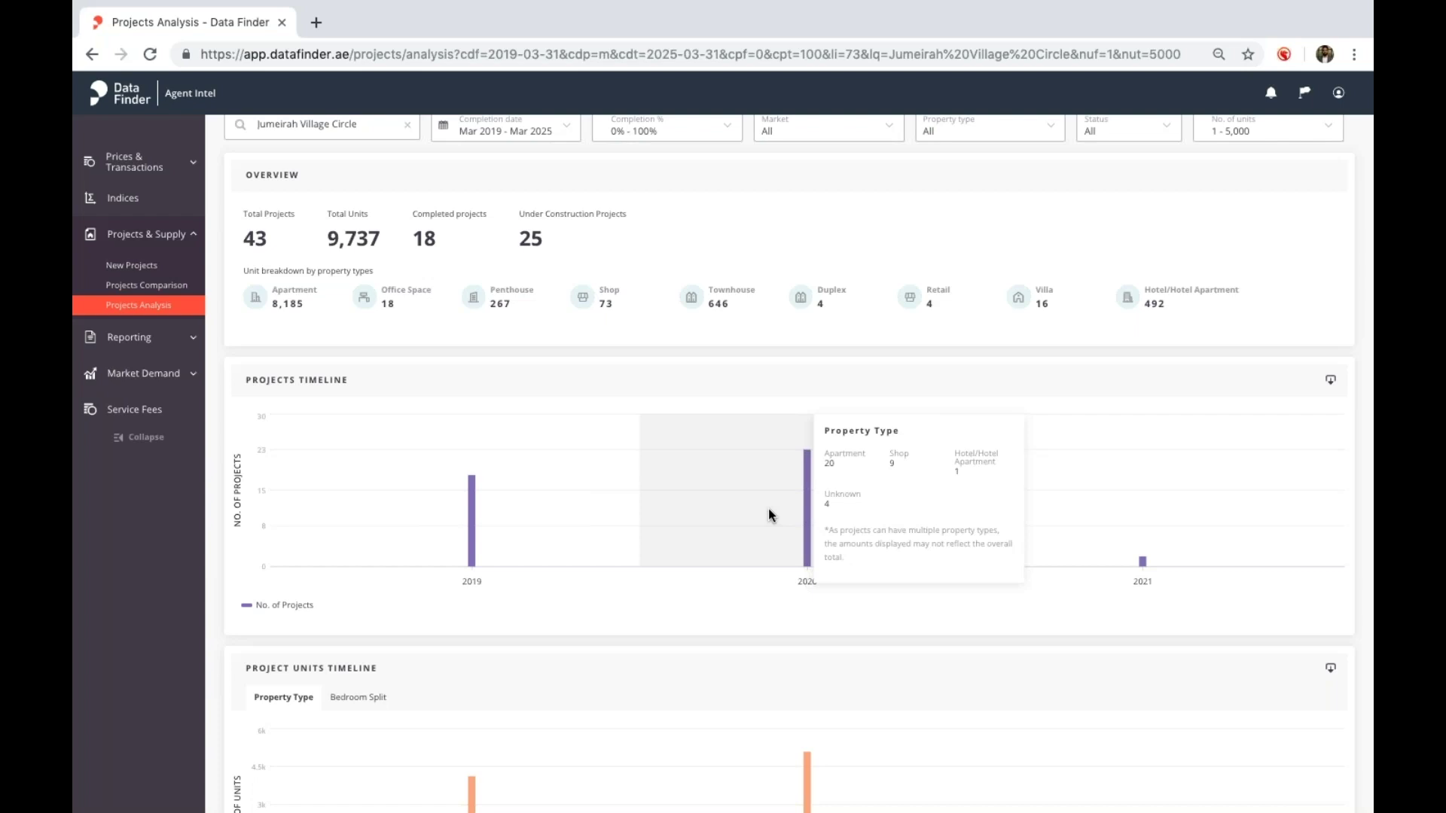
scroll(768, 510, down, 2)
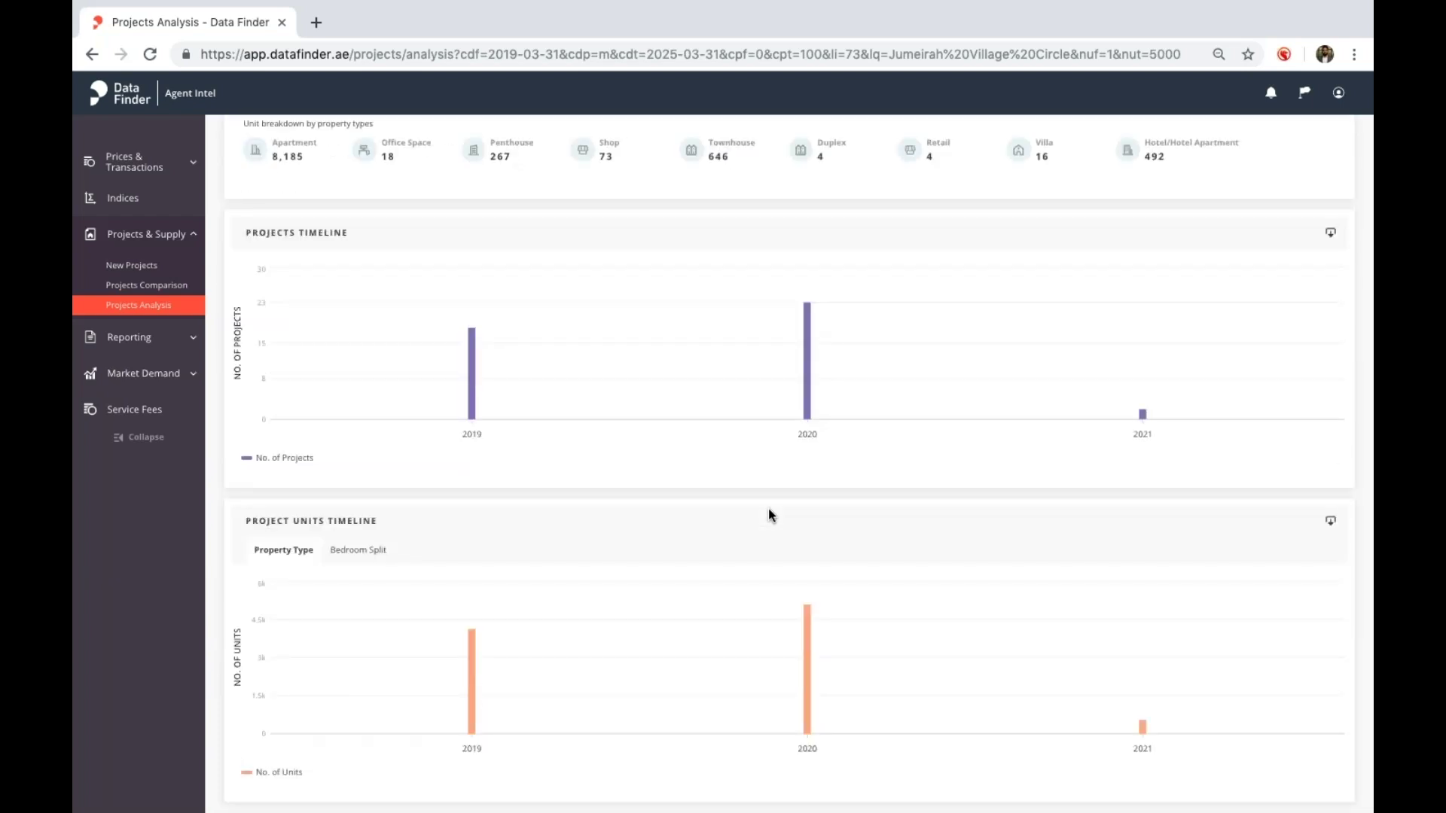
mouse_move(820, 662)
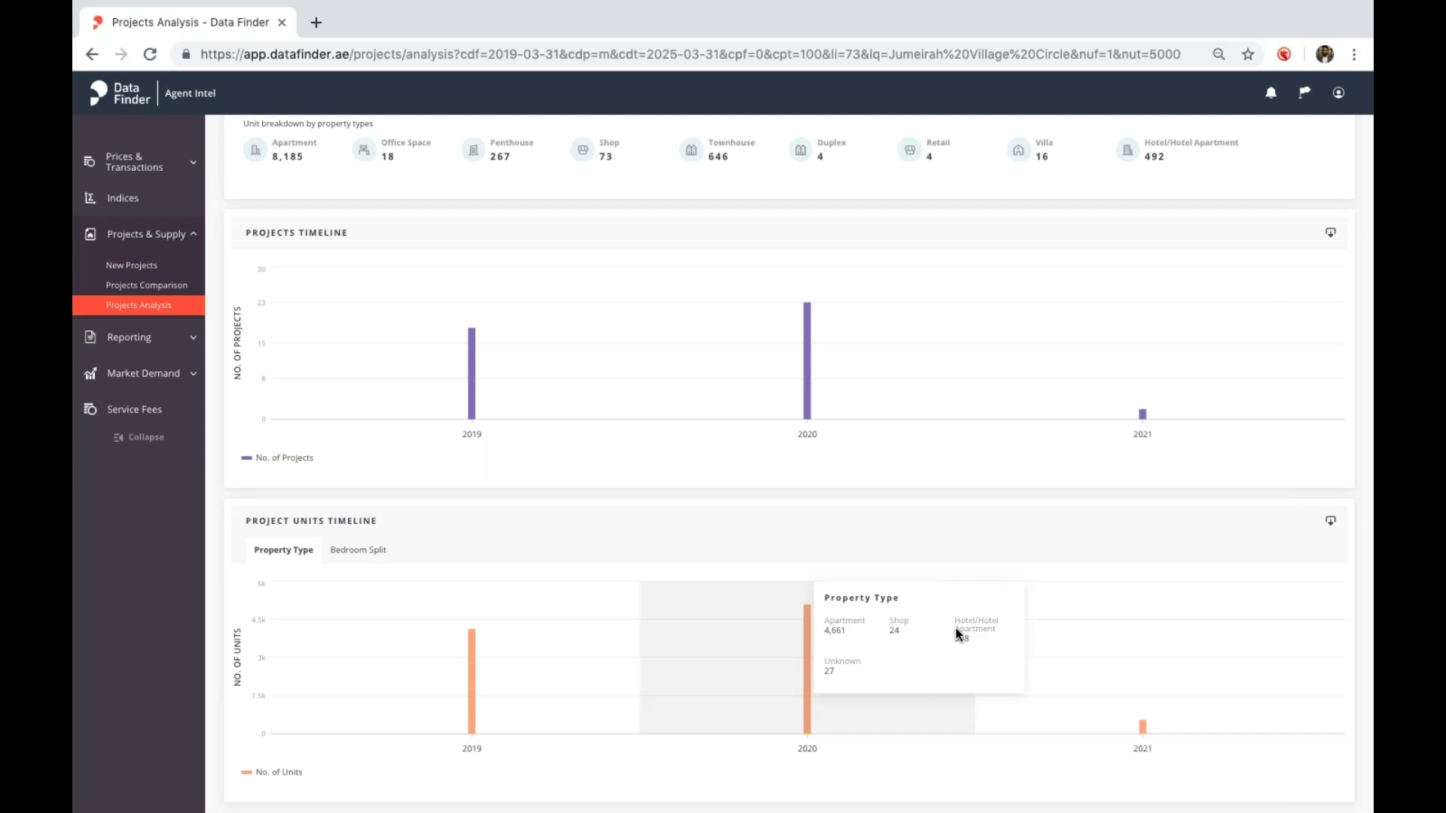
click(360, 554)
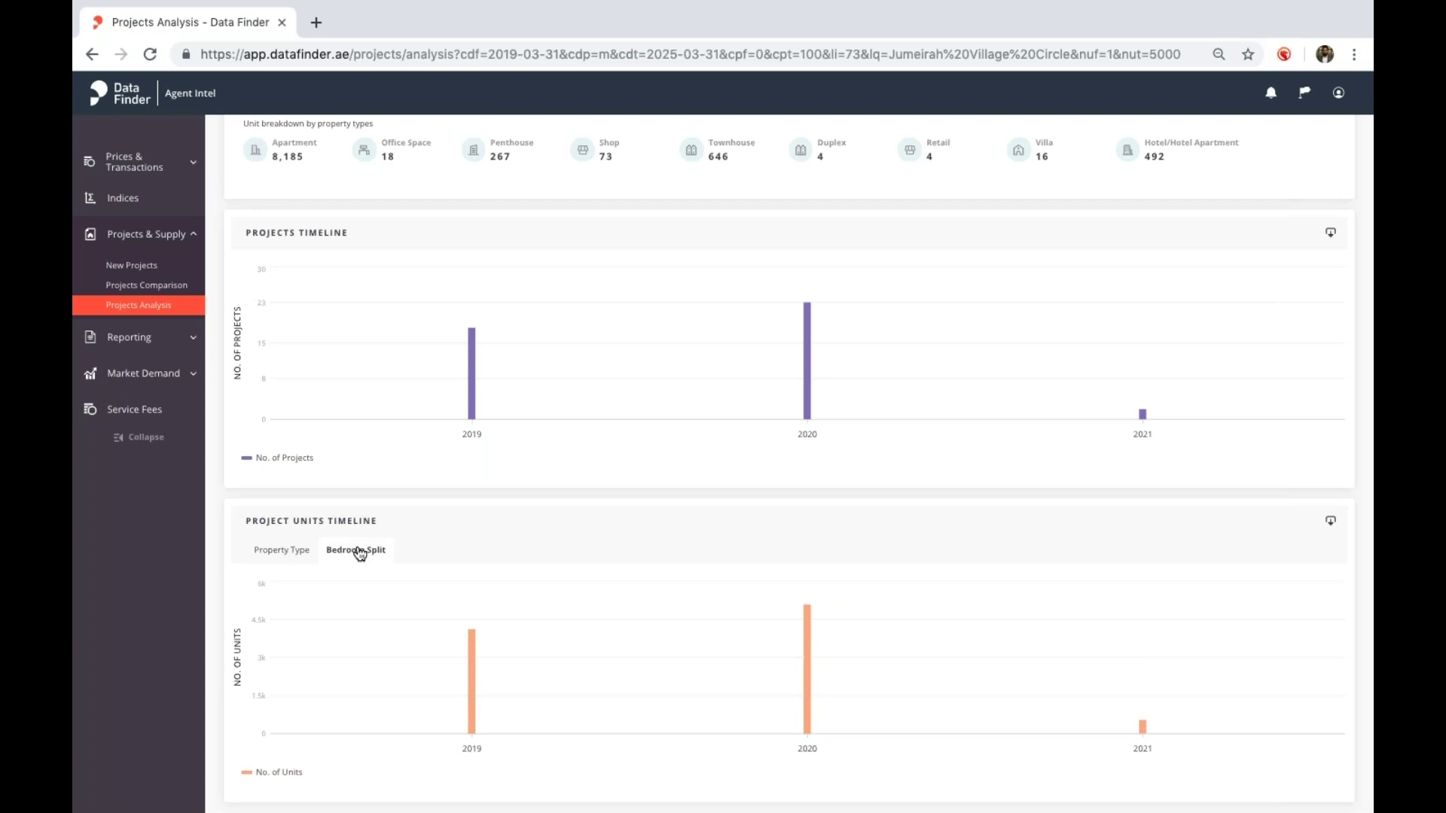
mouse_move(809, 687)
Step: Open the Market Demand search trends, set the location to Dubai and review the searches by area
click(172, 376)
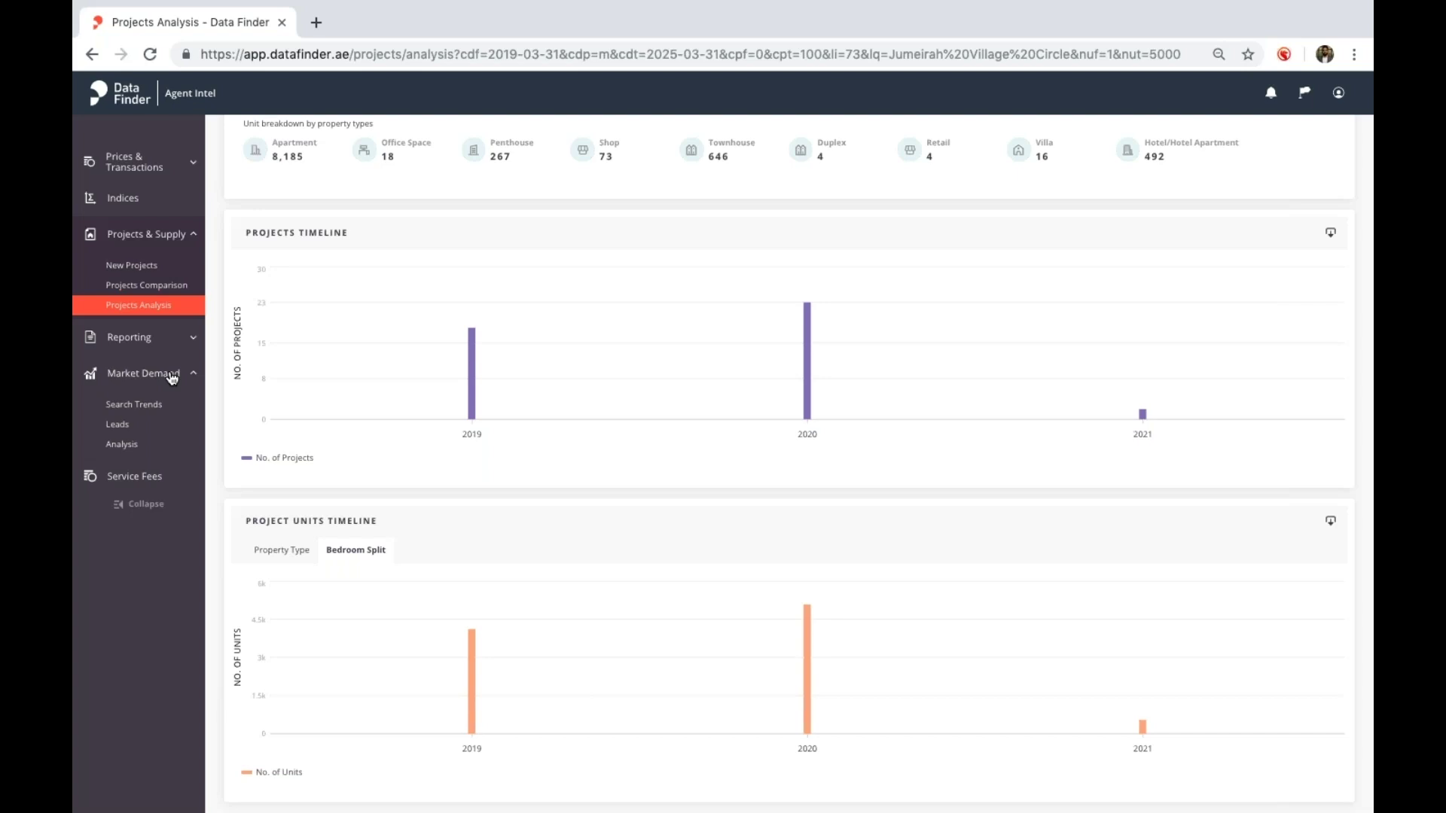
click(148, 408)
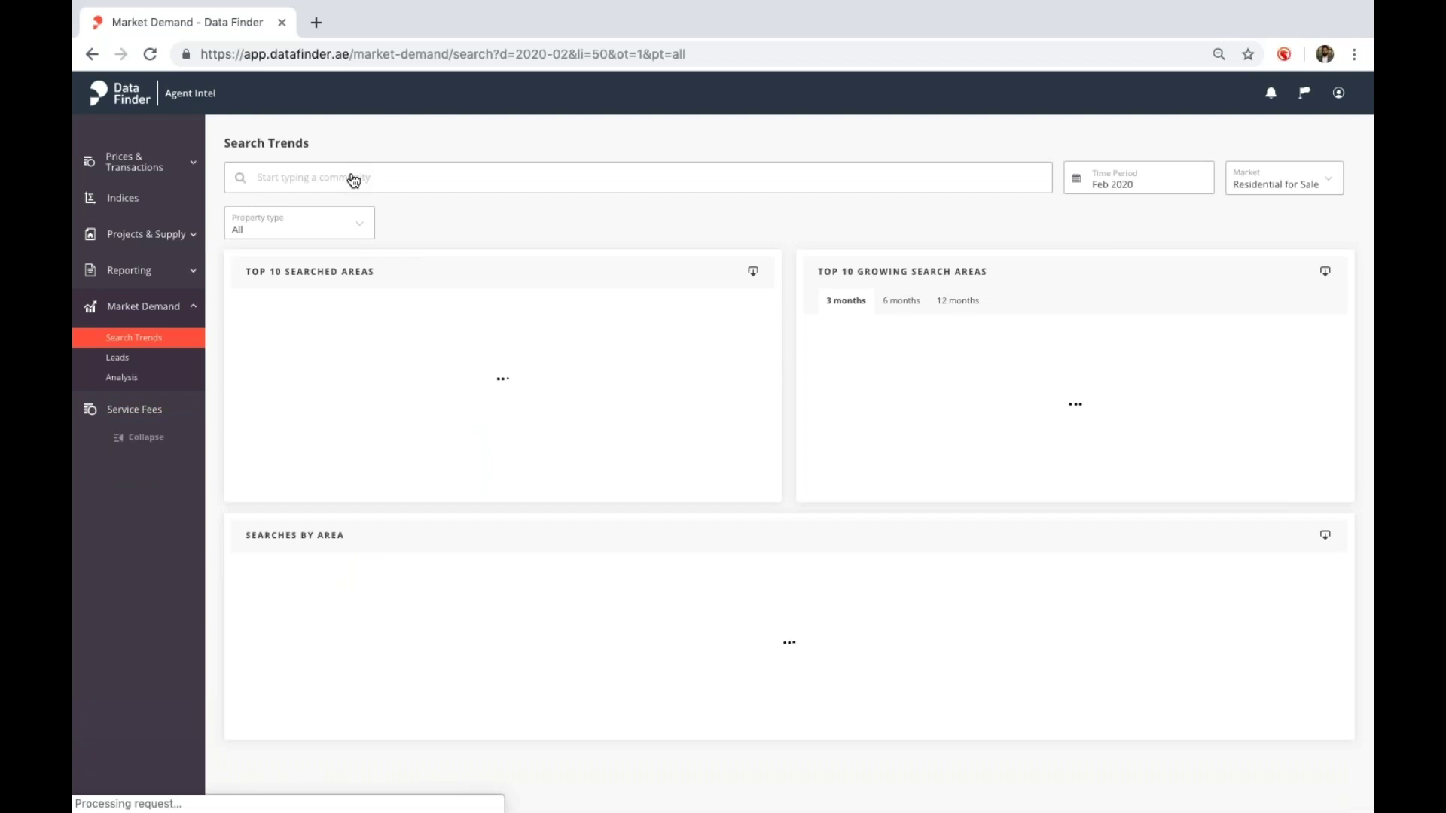
click(353, 180)
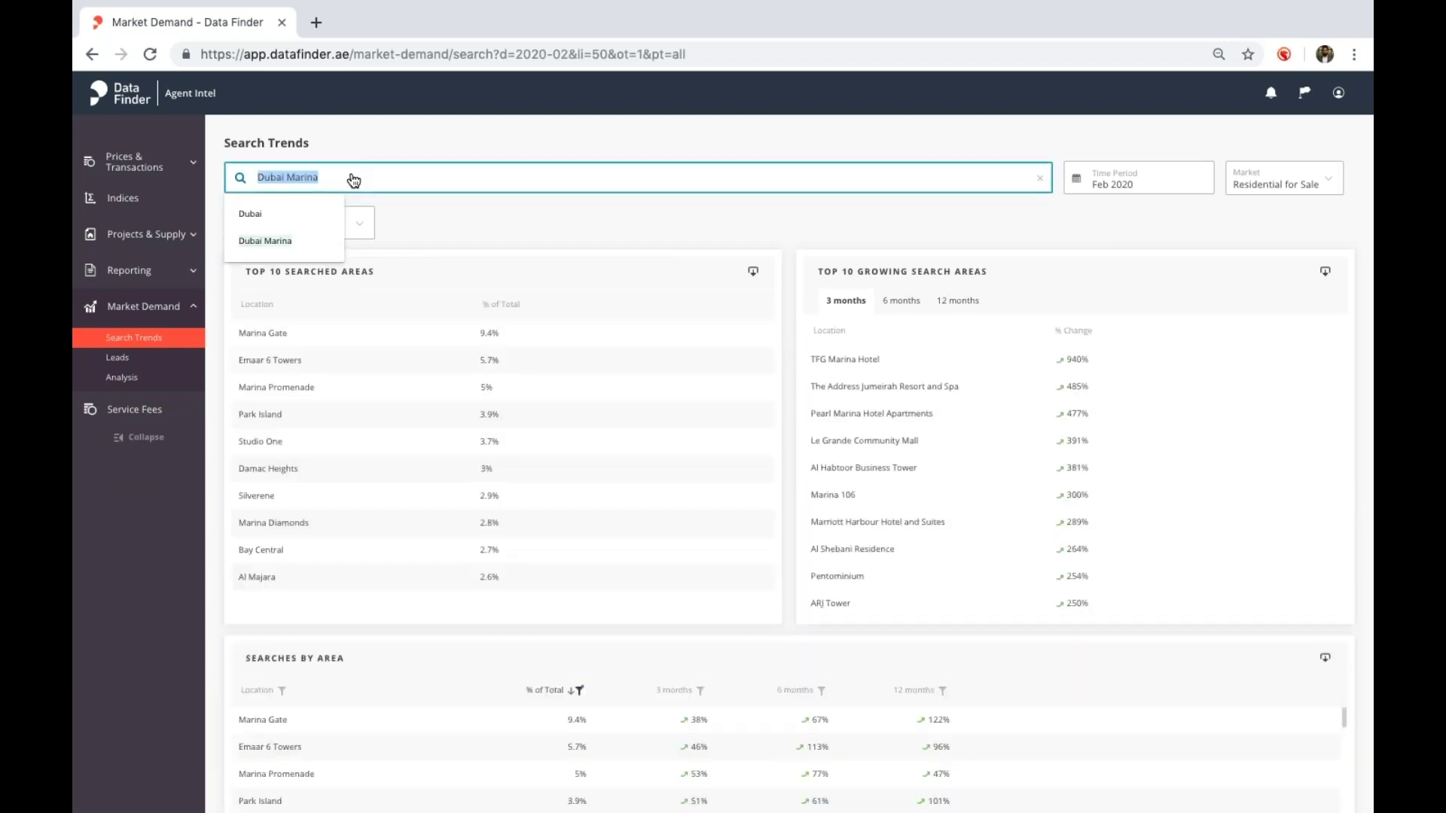
text(d)
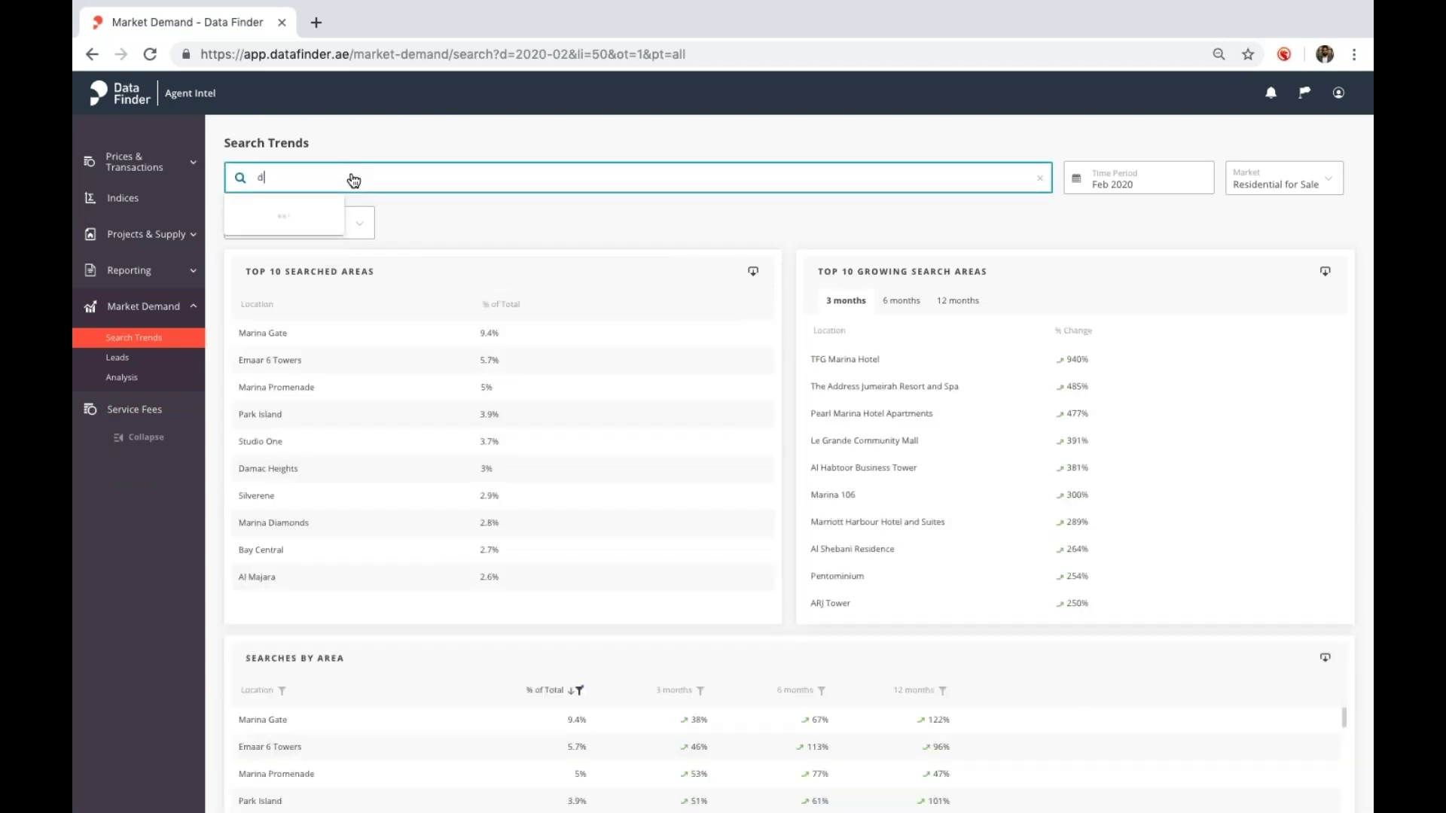
text(ubai)
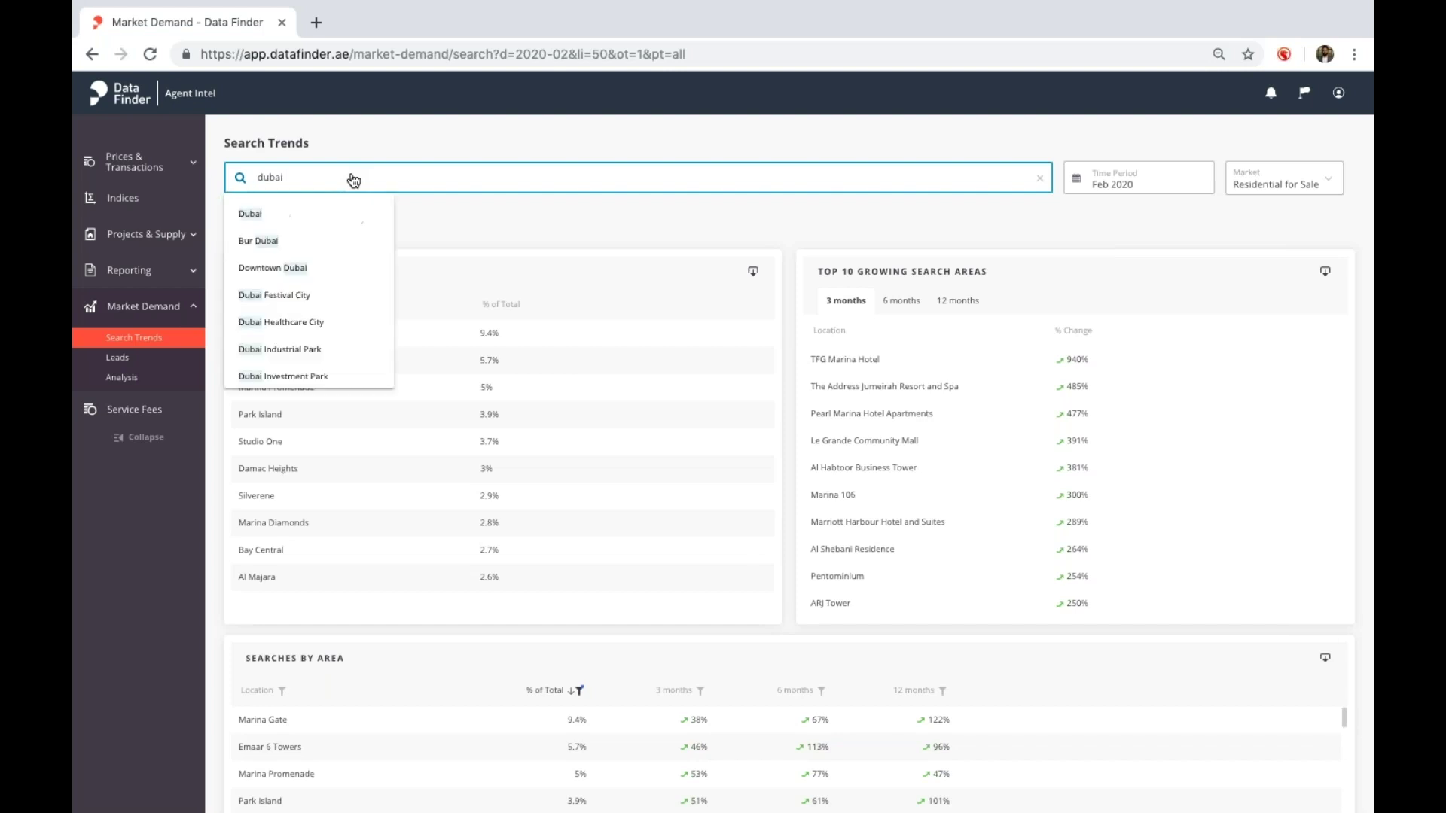
click(323, 218)
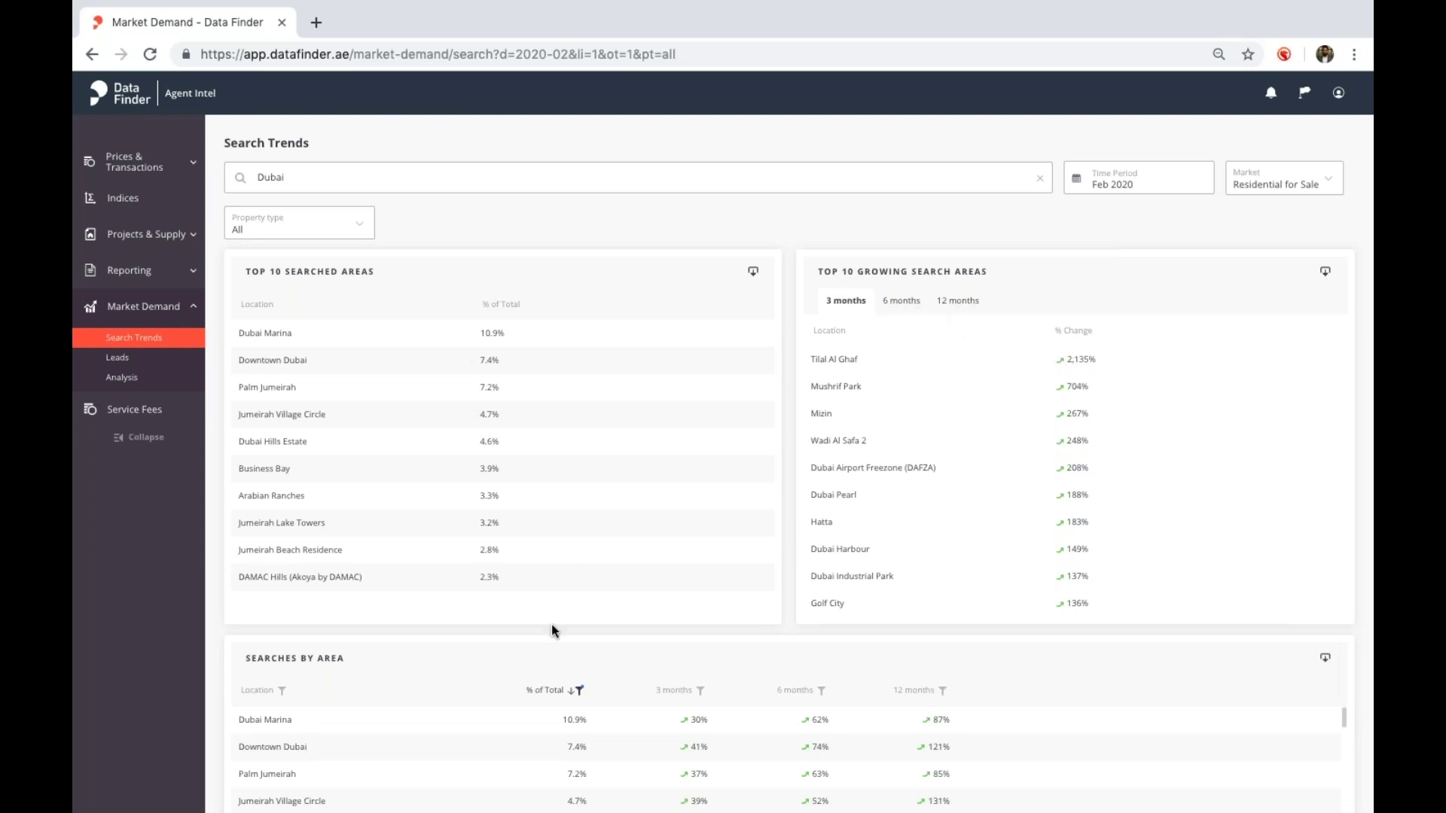
scroll(552, 630, down, 5)
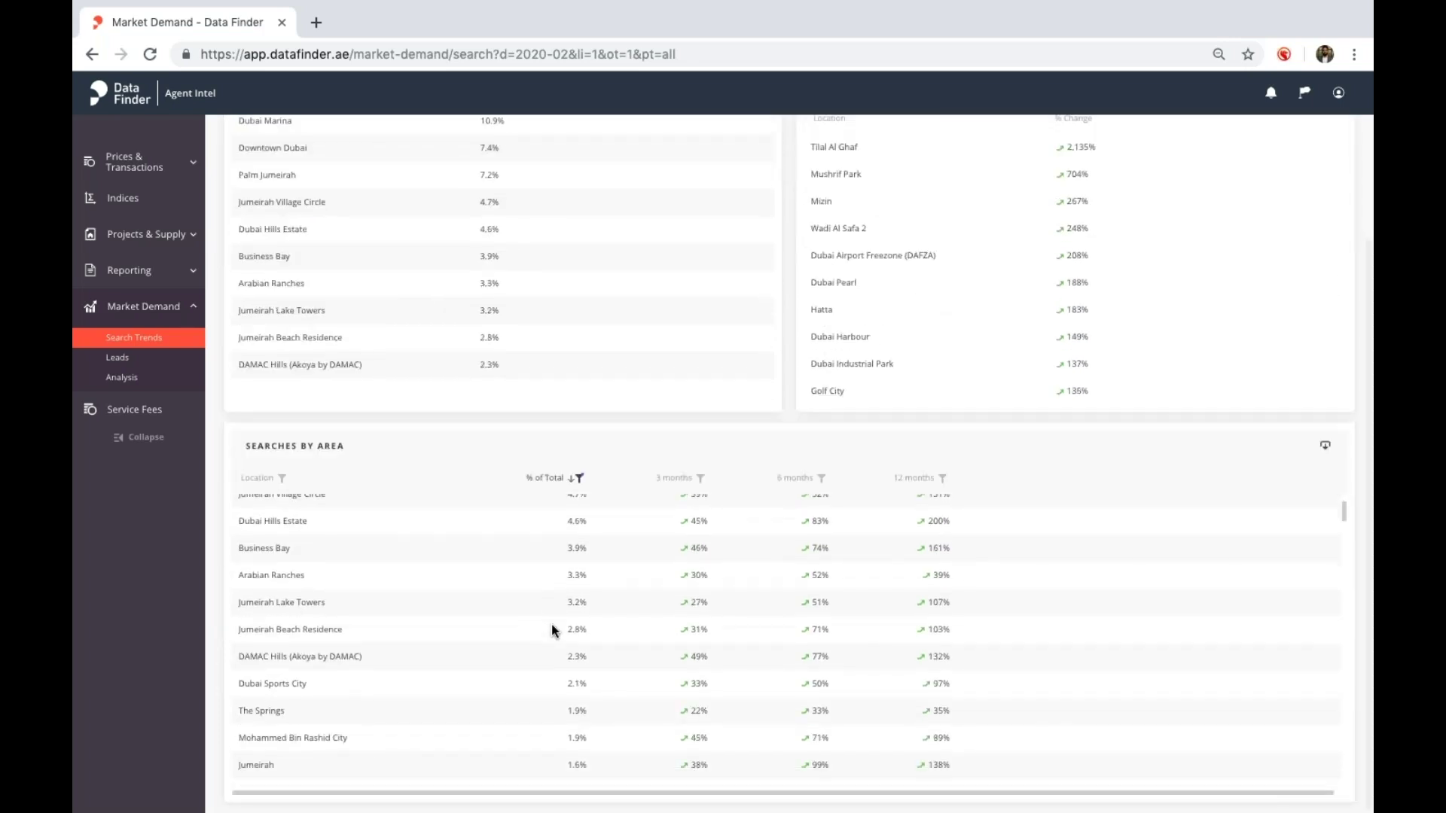
scroll(551, 629, down, 5)
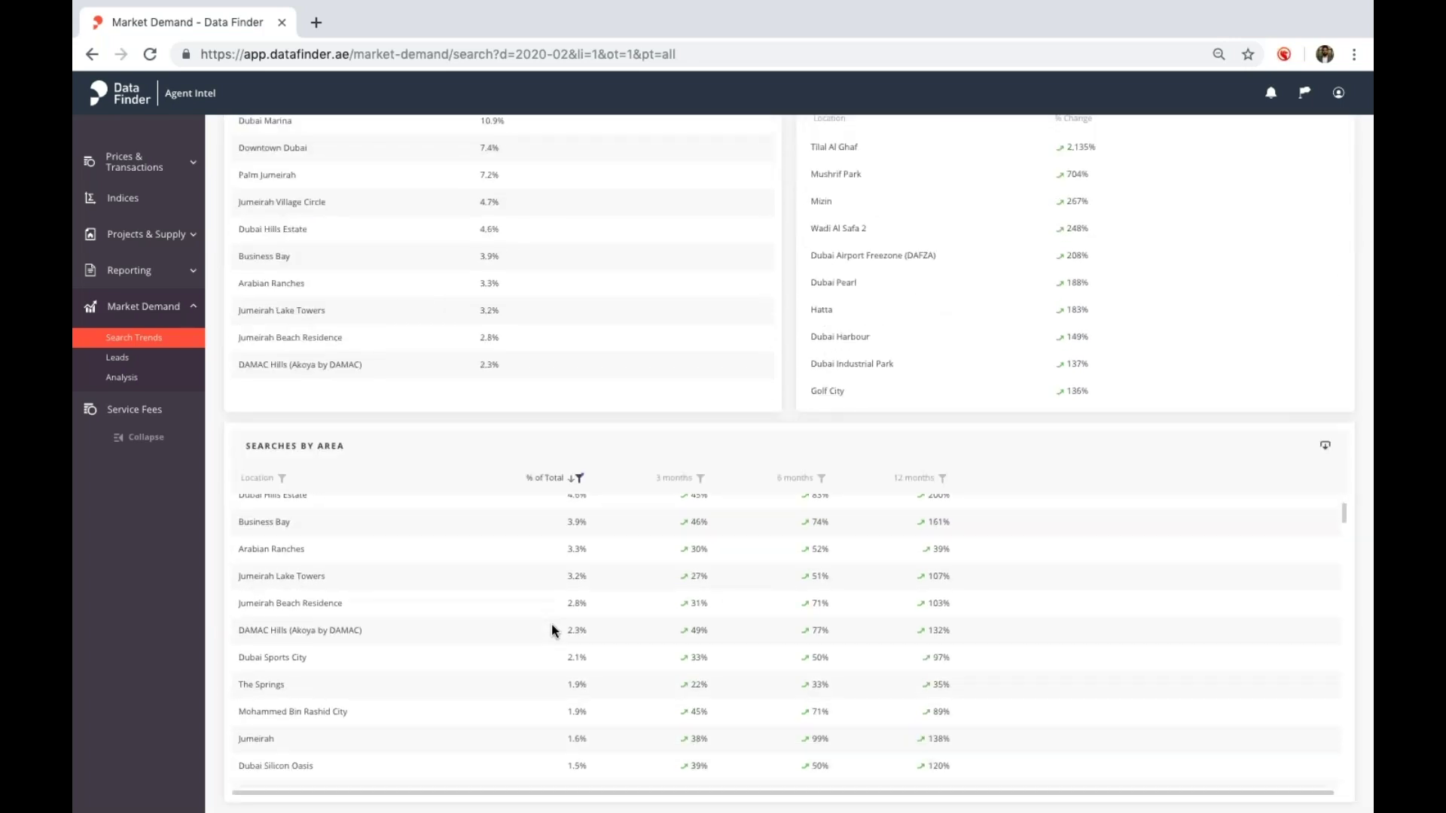
scroll(551, 630, down, 1)
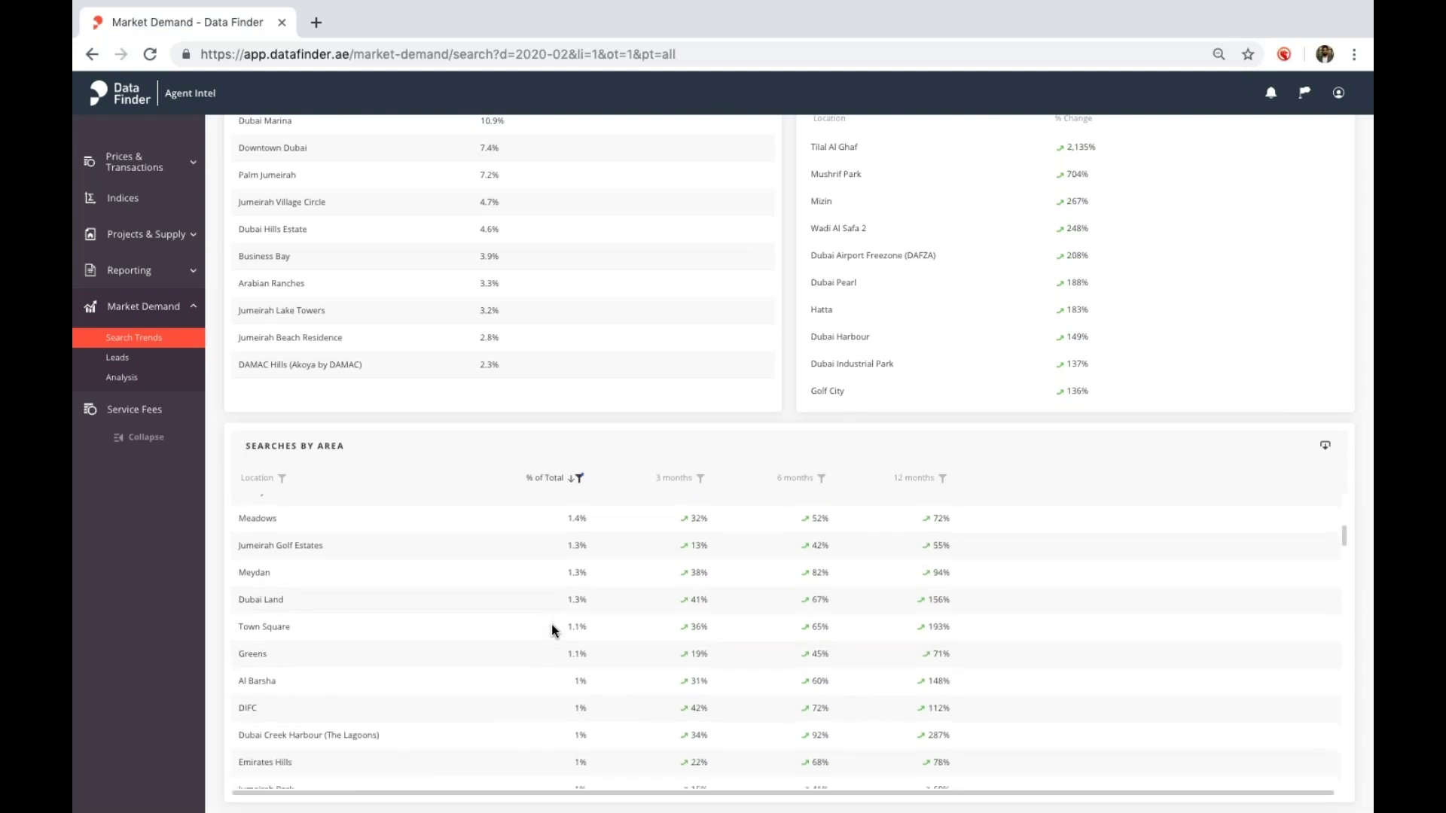
scroll(551, 625, up, 10)
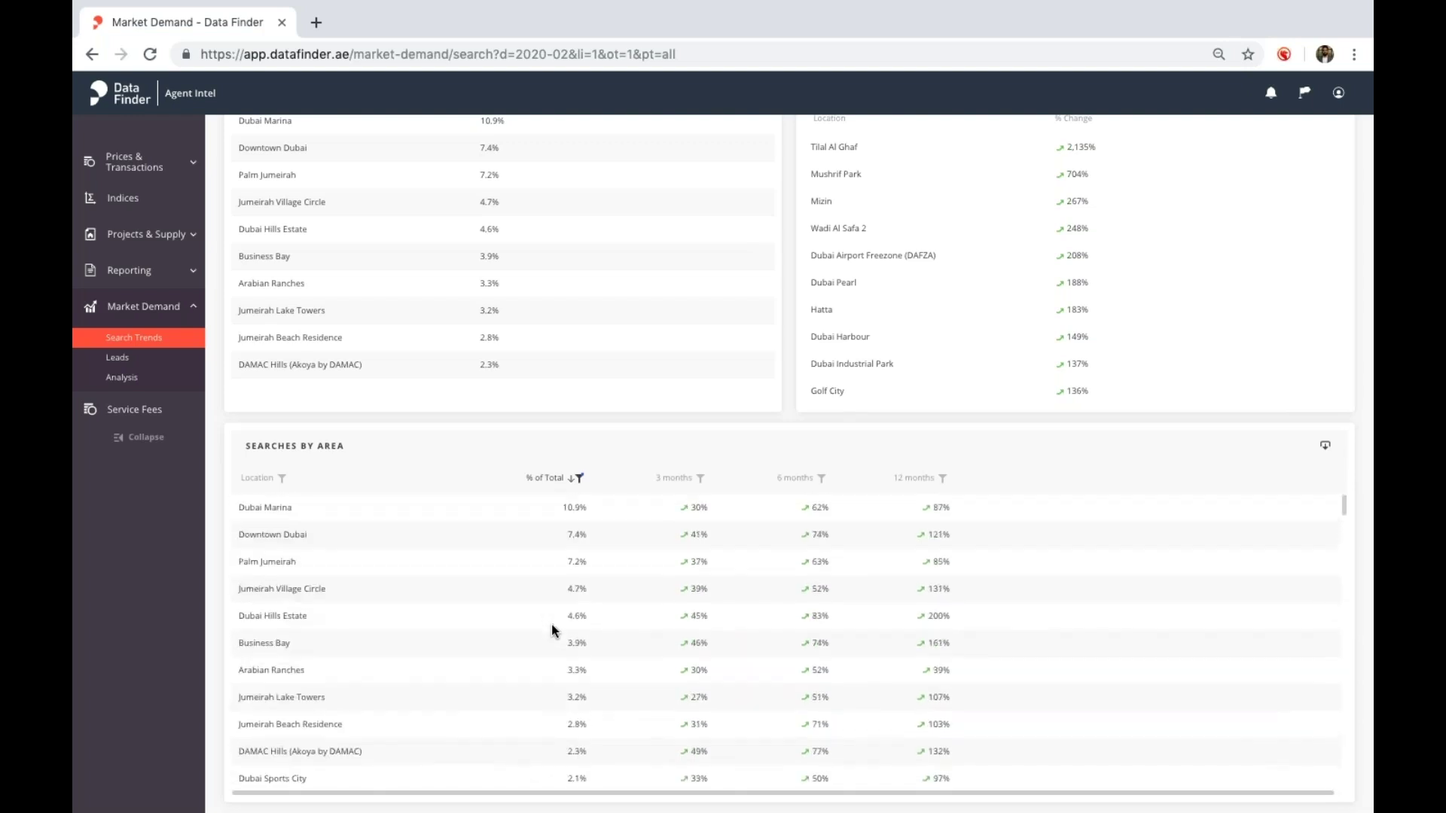
Step: Change the search trends location to Dubai Marina and review the searches for its individual buildings
click(326, 184)
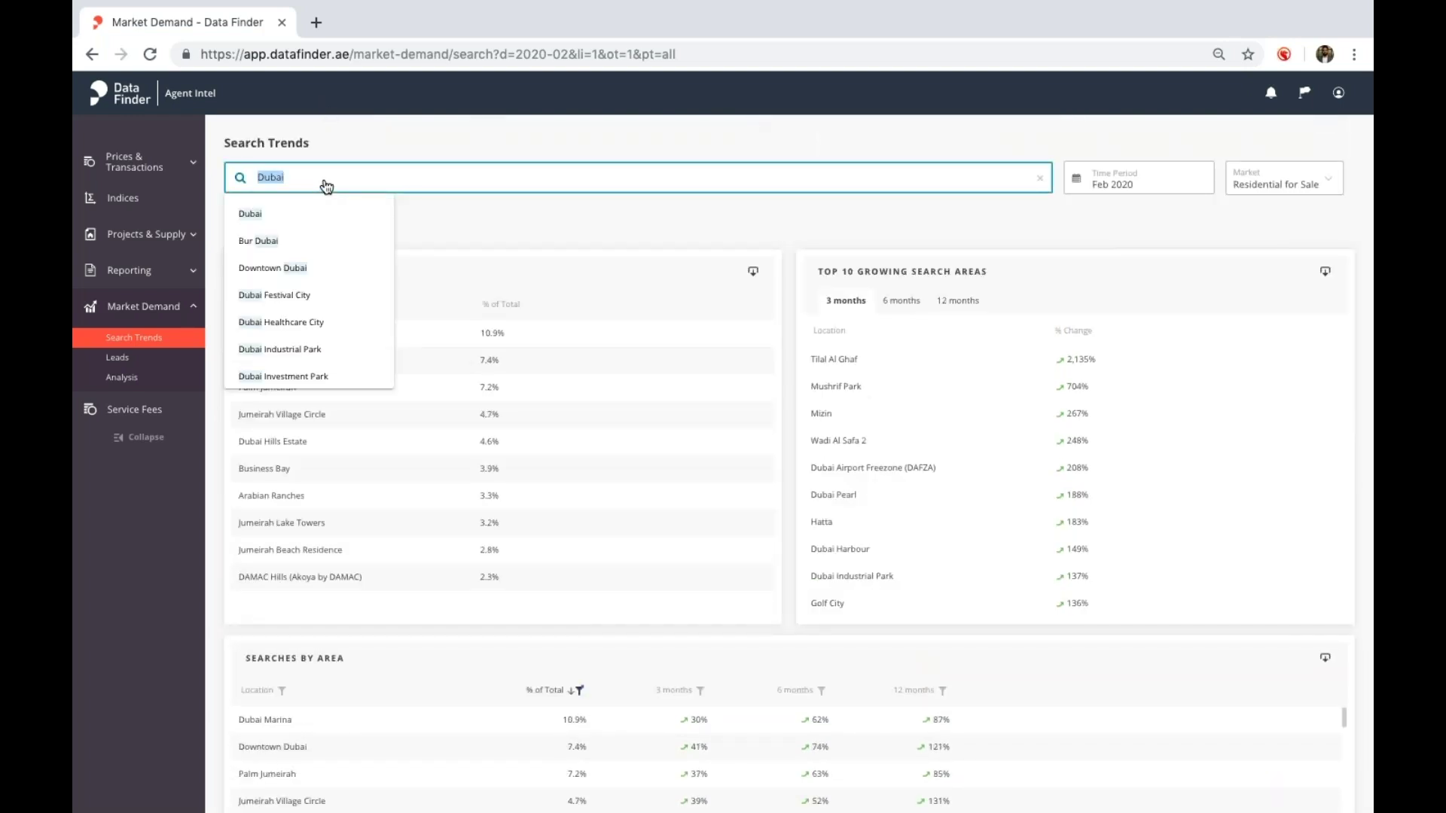
text(dubai)
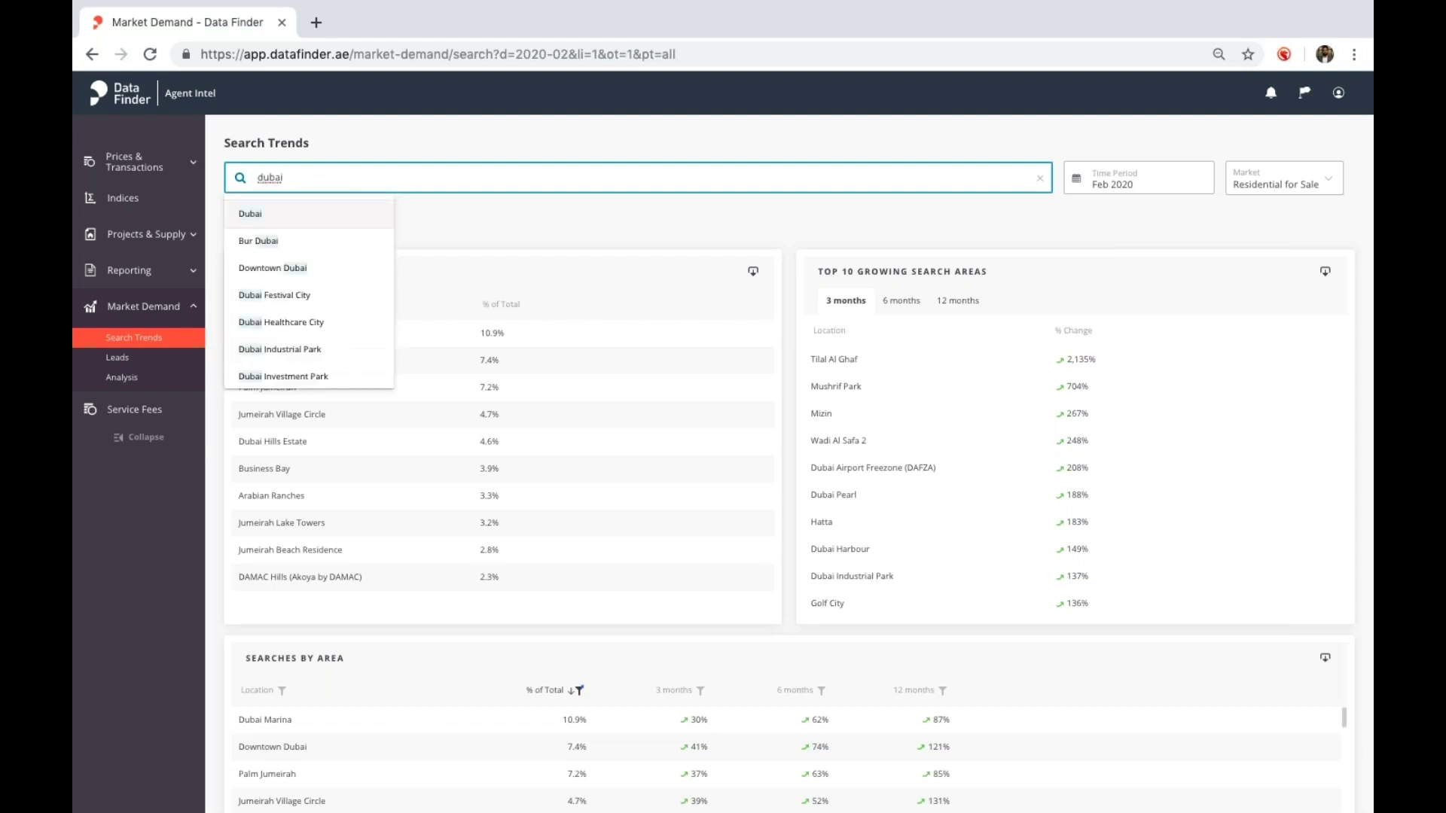
text( ma)
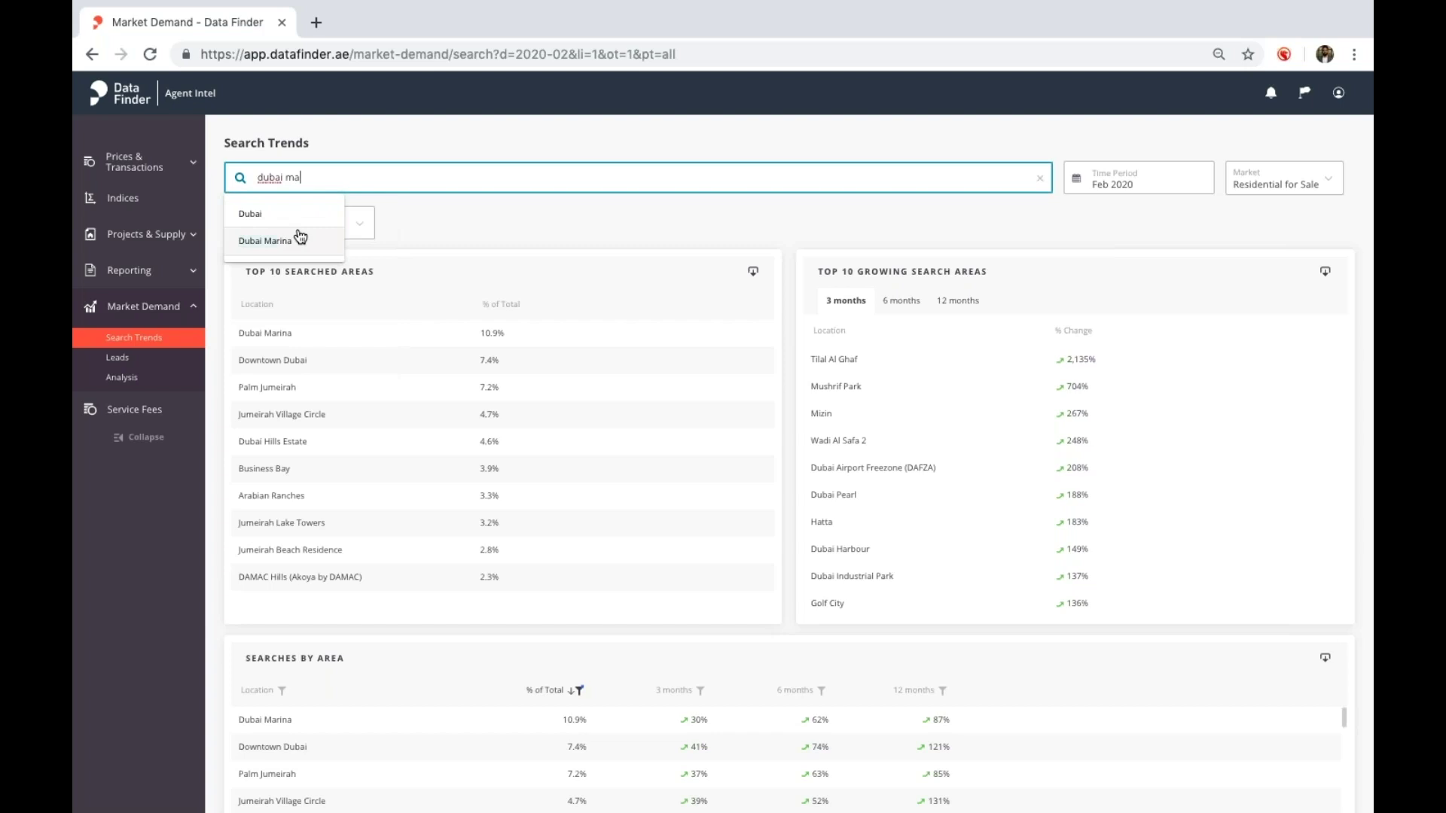
key(Return)
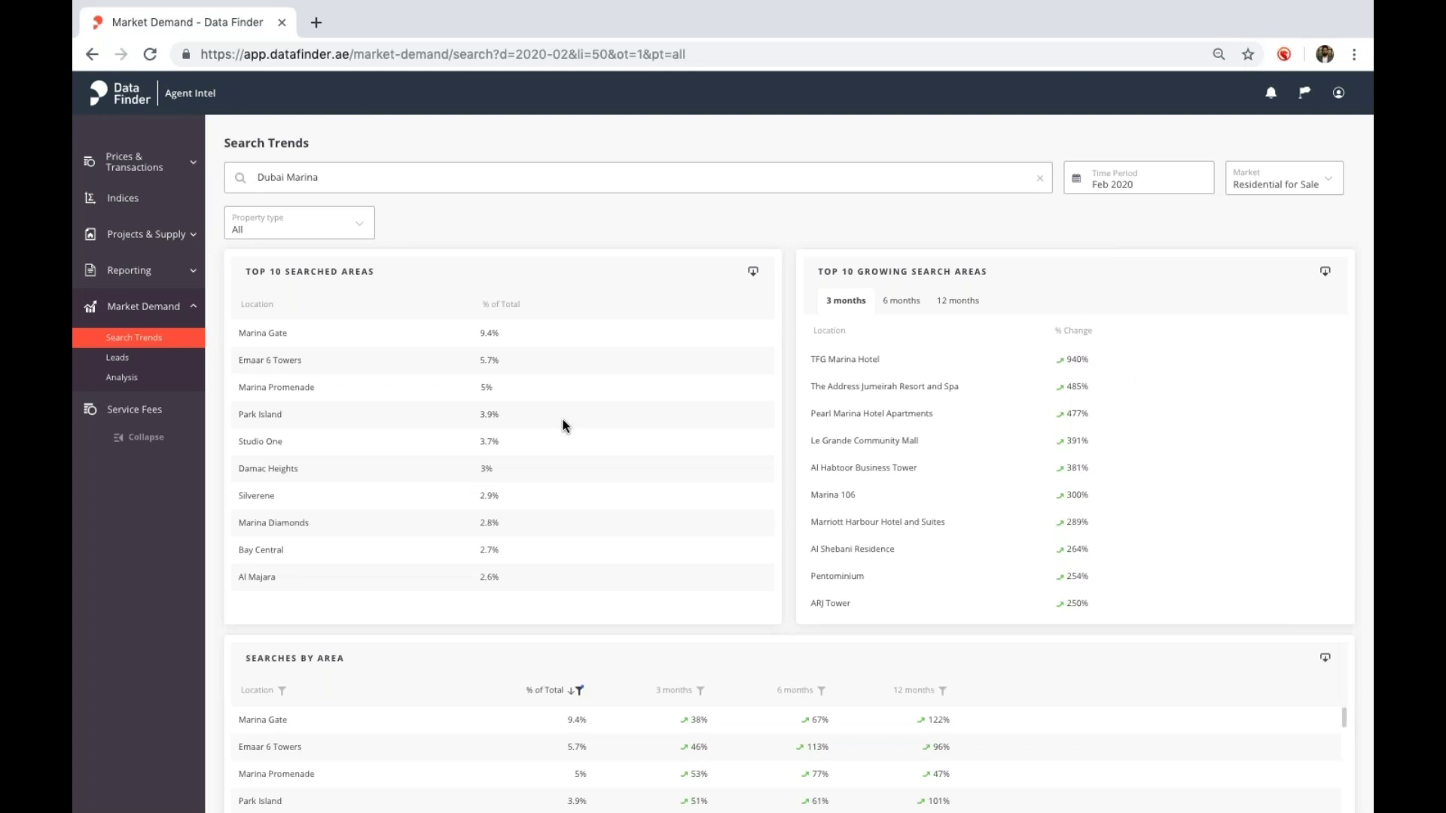
scroll(563, 426, down, 3)
scroll(547, 638, down, 2)
scroll(548, 638, down, 3)
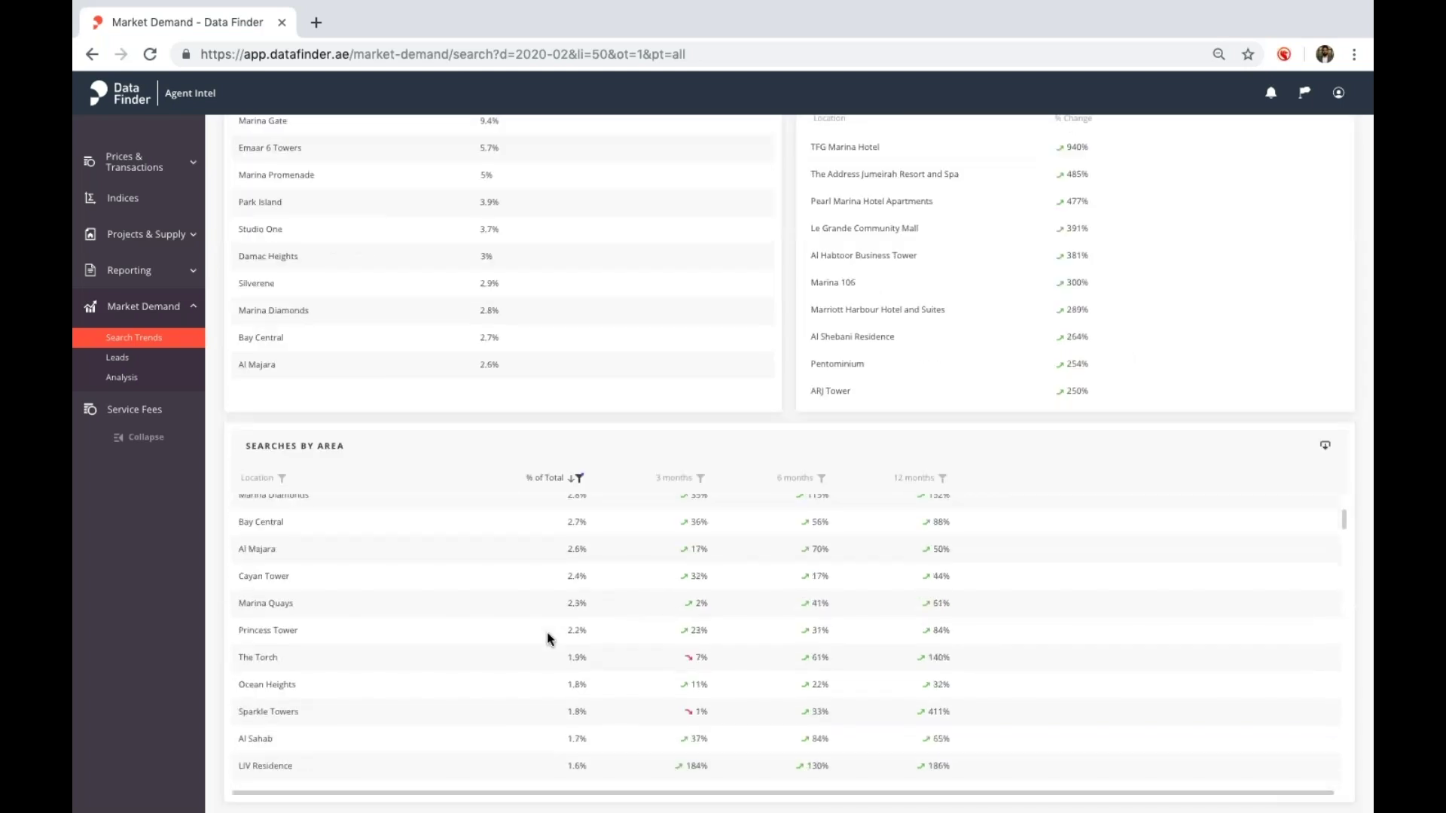
scroll(547, 638, down, 1)
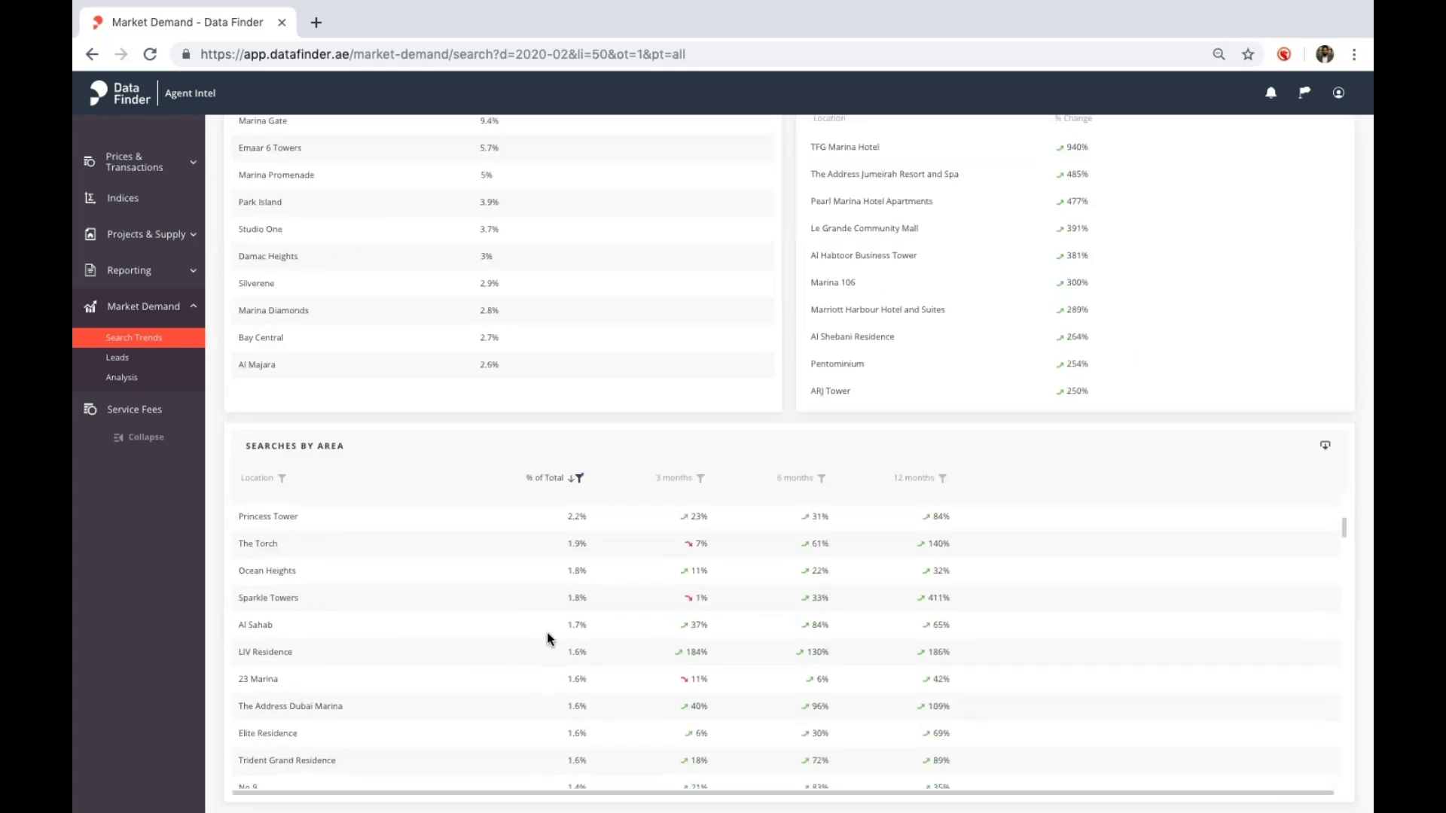
scroll(548, 638, down, 1)
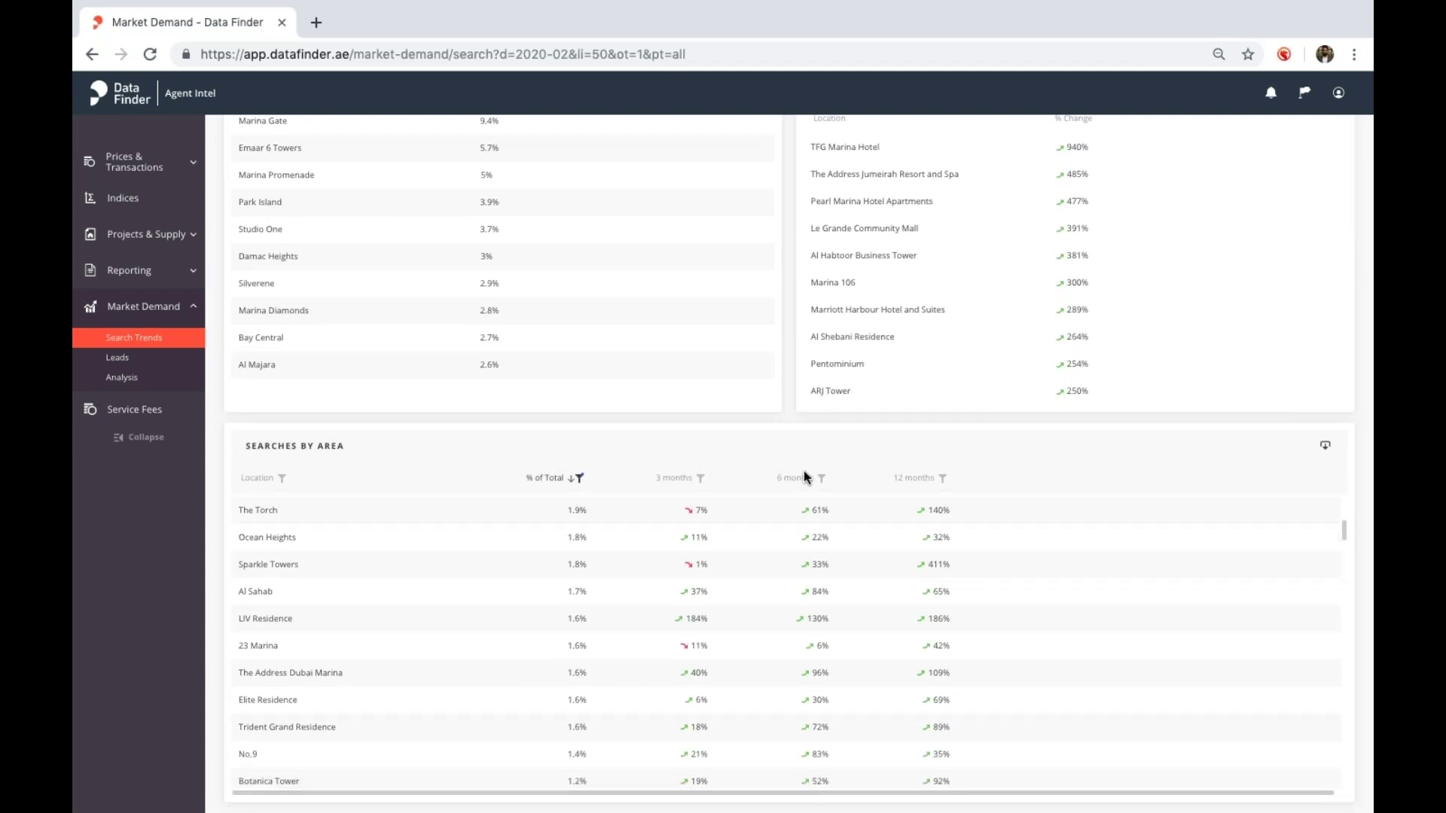
scroll(428, 442, up, 3)
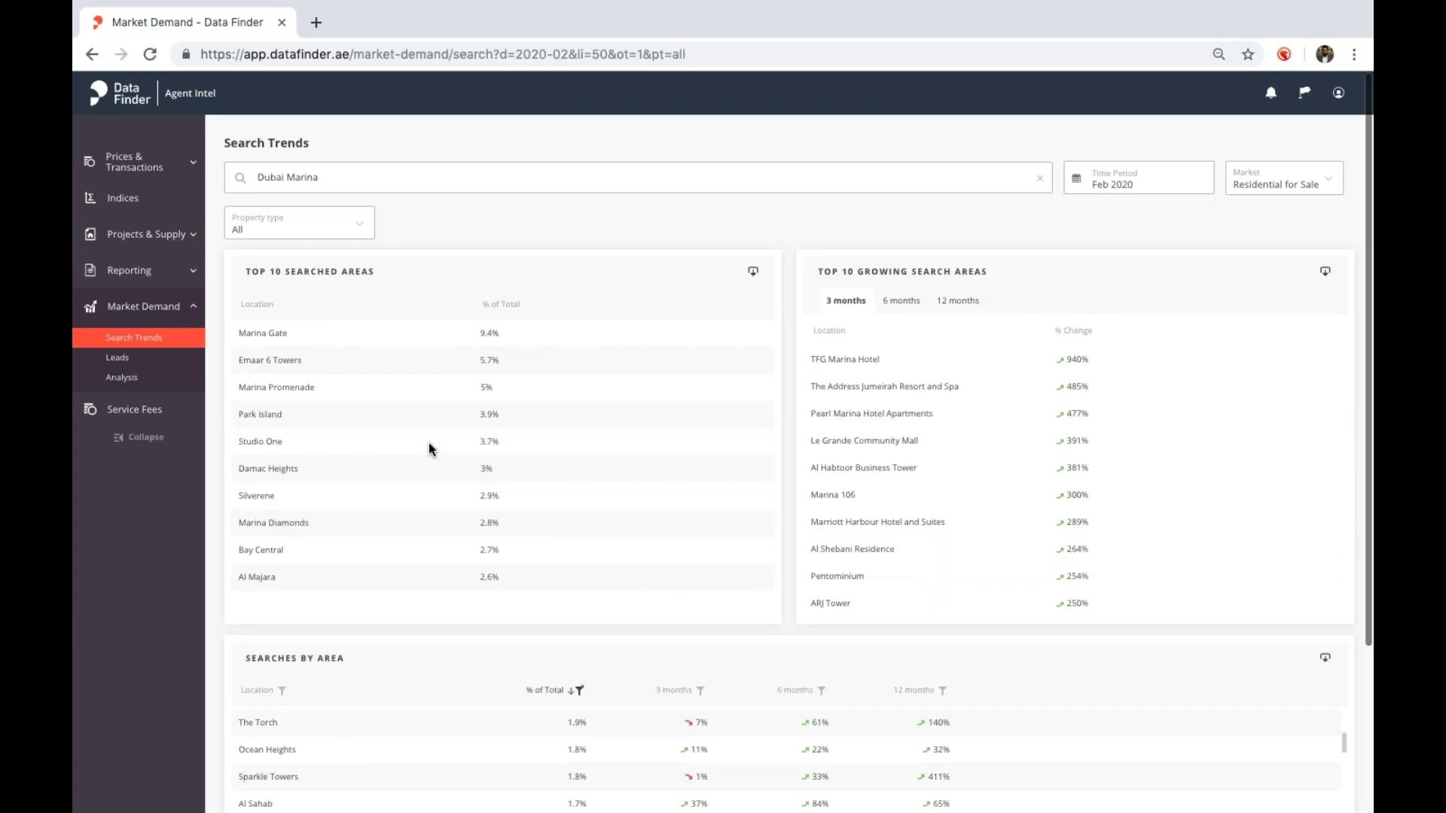
Step: Open the Market Demand leads for Dubai Marina and examine the leads by area table
click(137, 361)
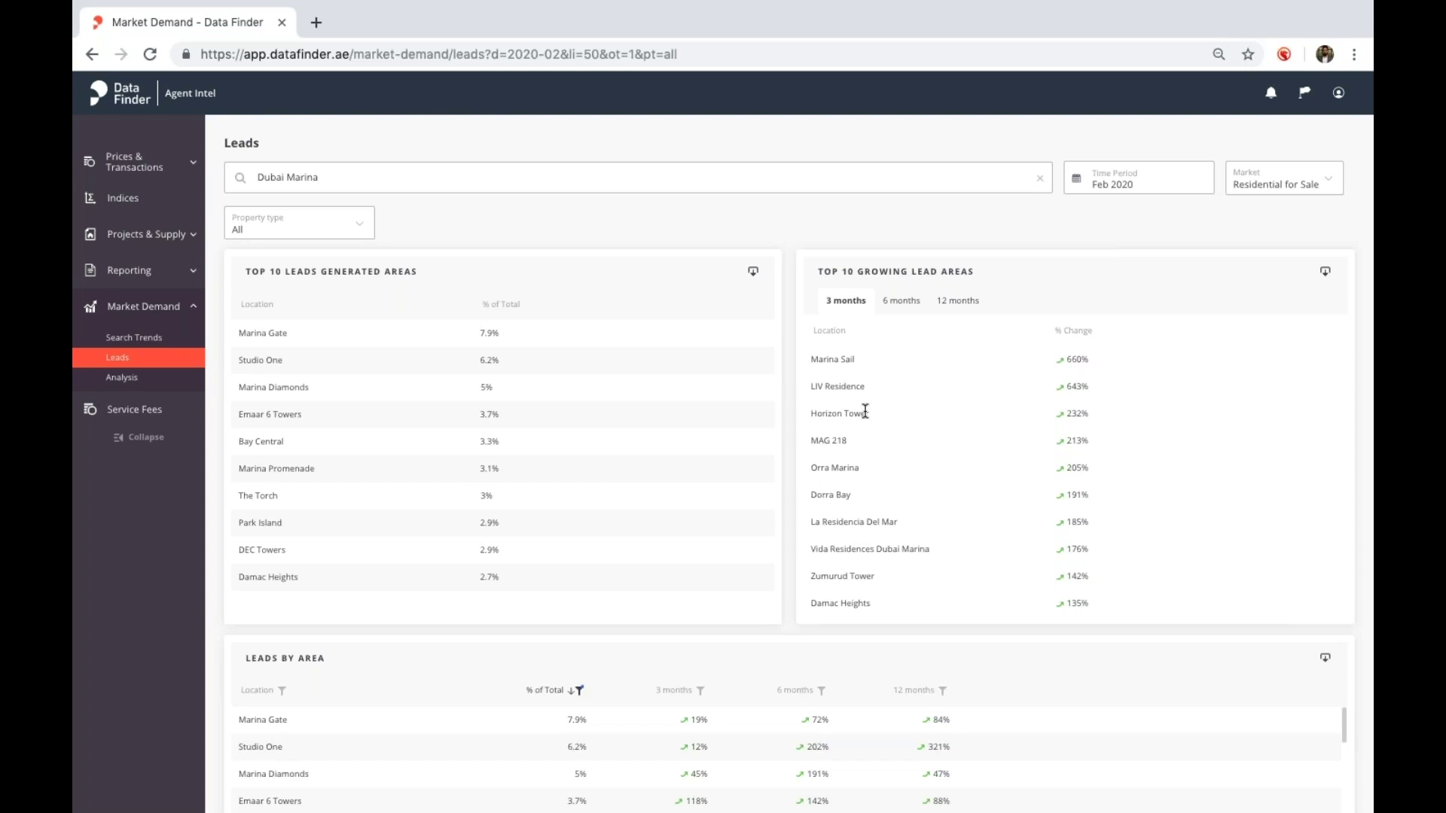
scroll(865, 411, down, 3)
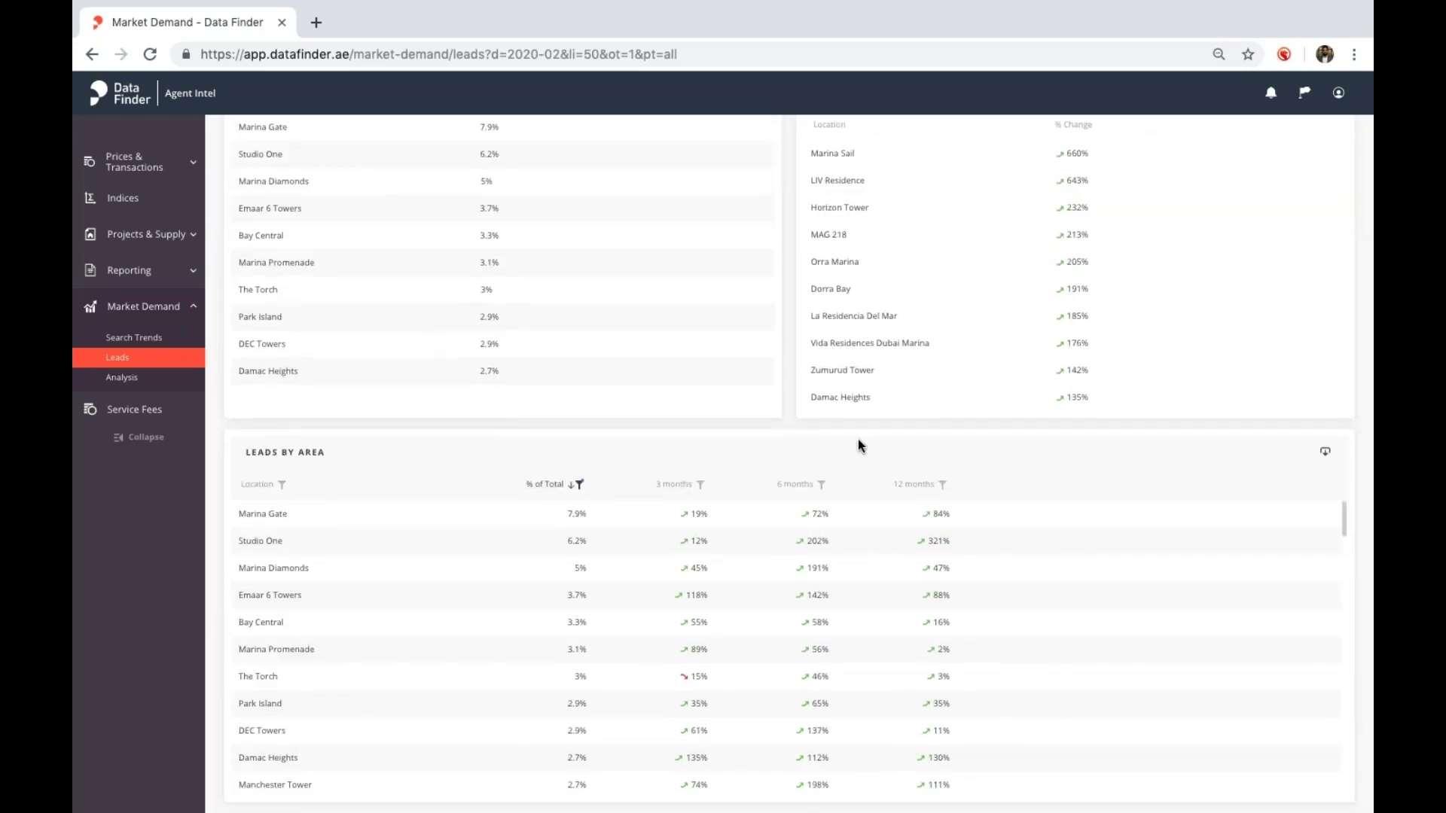
scroll(859, 698, down, 5)
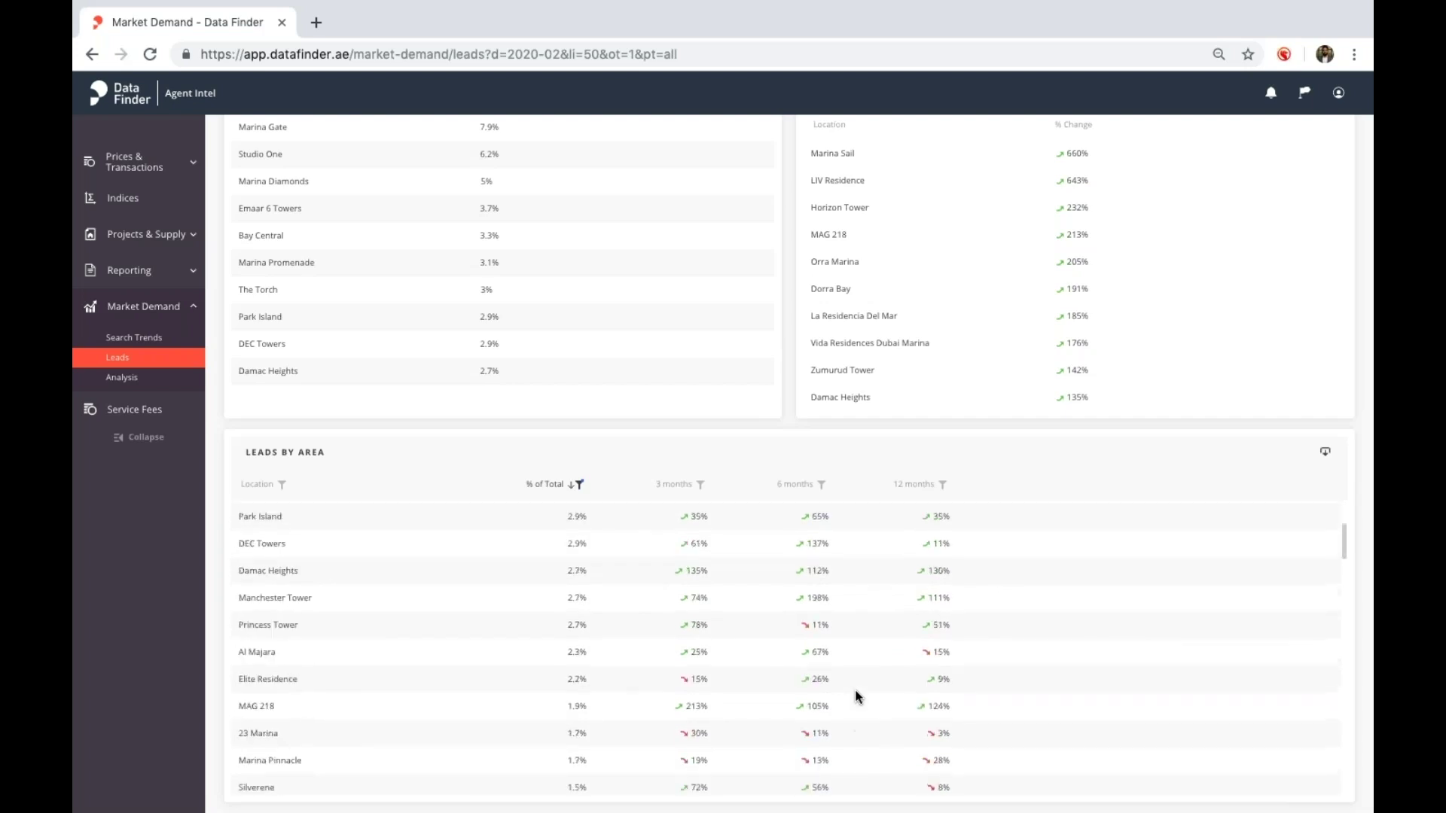
scroll(859, 698, down, 5)
scroll(859, 698, up, 10)
scroll(857, 697, up, 3)
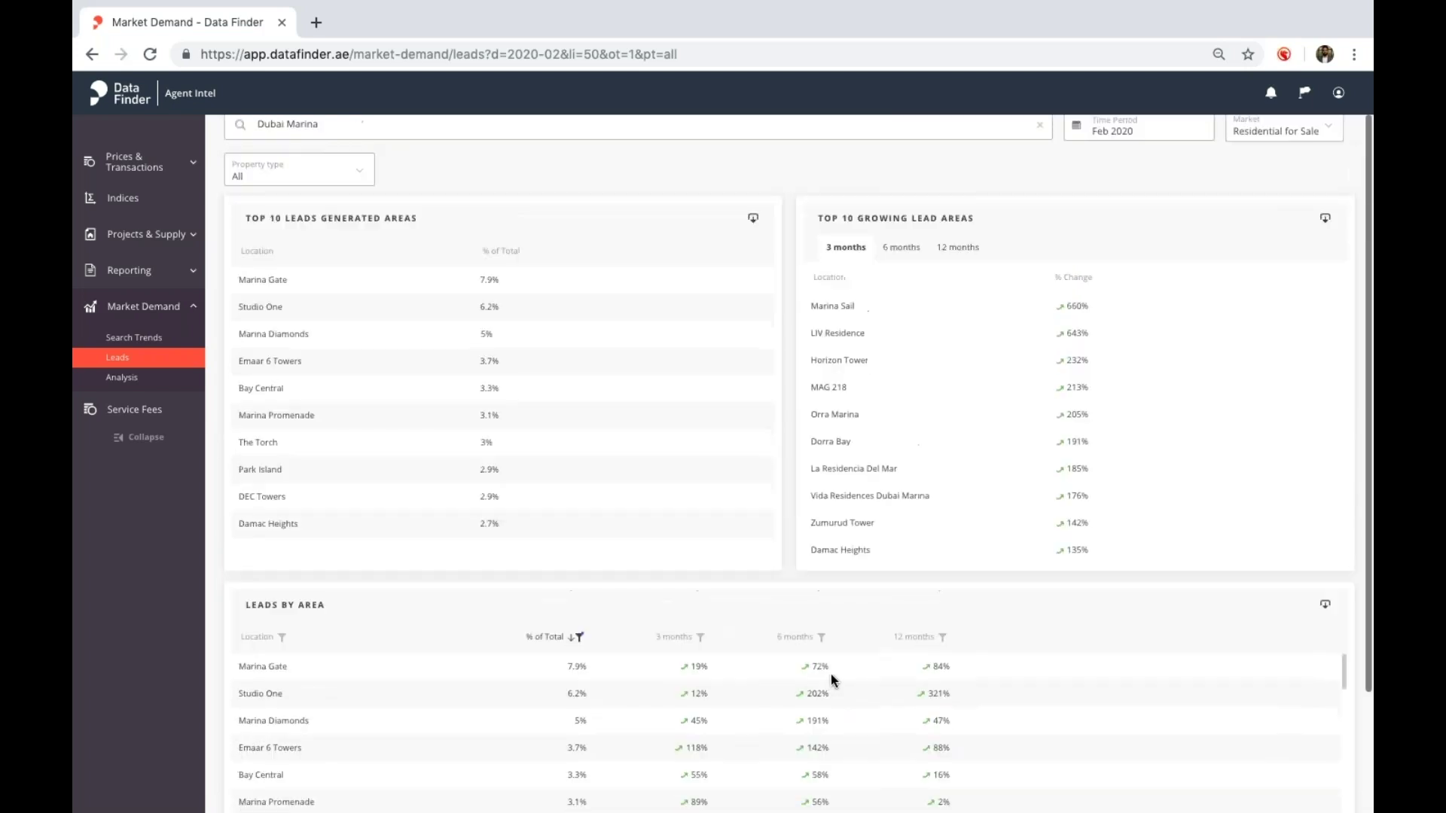
Step: Open the Demand Analysis for Dubai Marina and examine the February 2020 searches and leads and the area breakdown
click(140, 381)
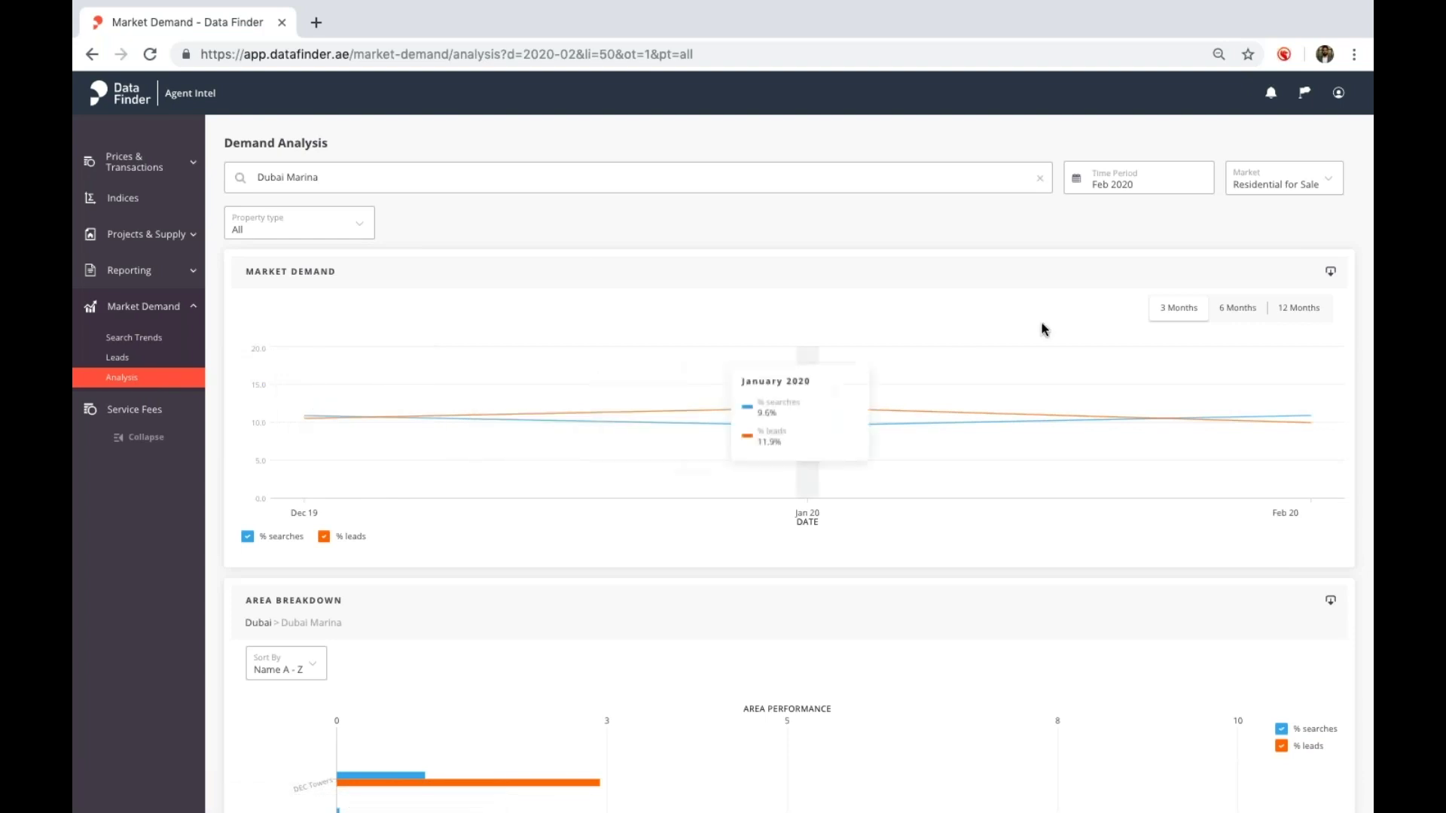
mouse_move(1315, 420)
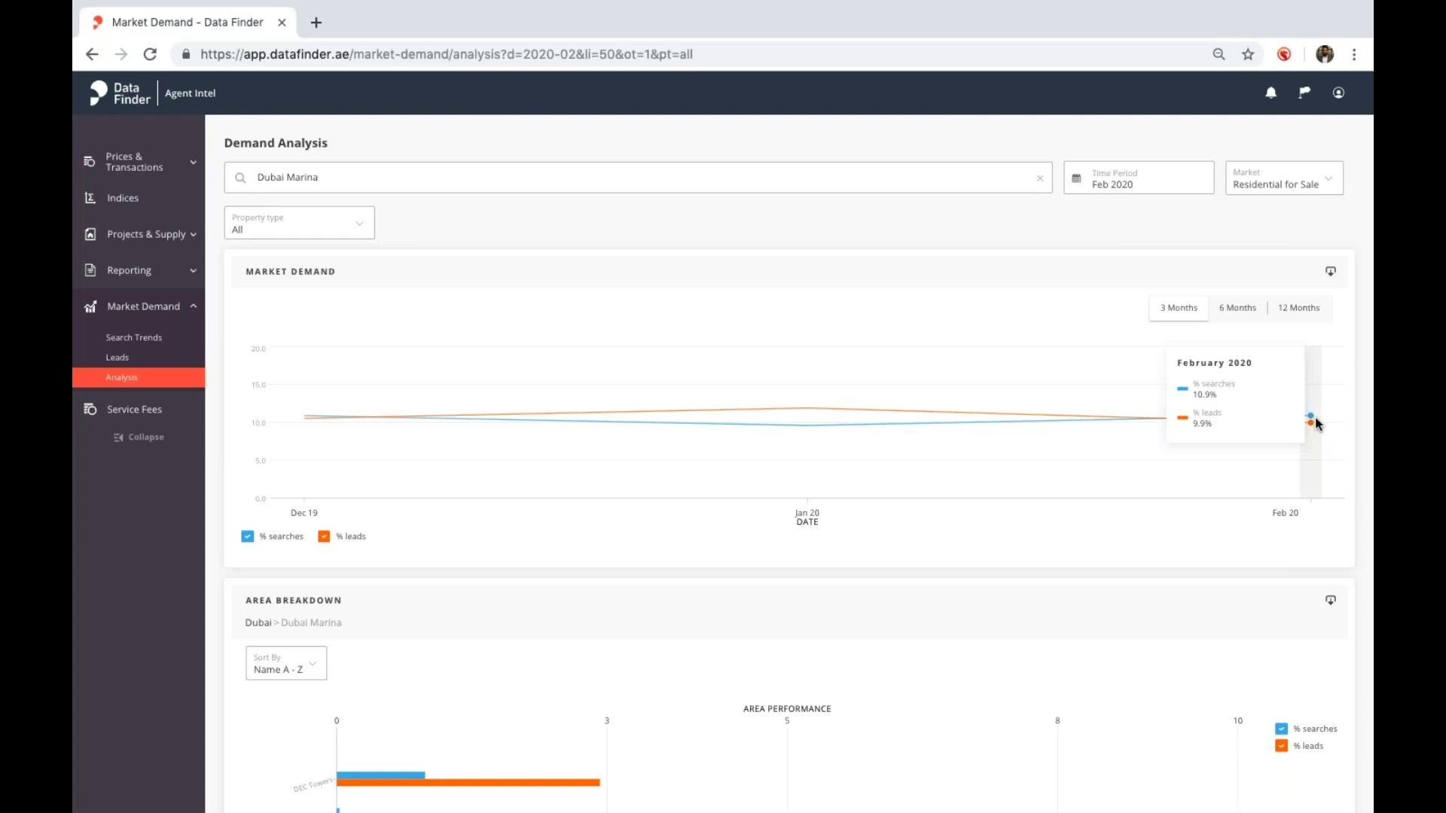
scroll(1315, 421, down, 6)
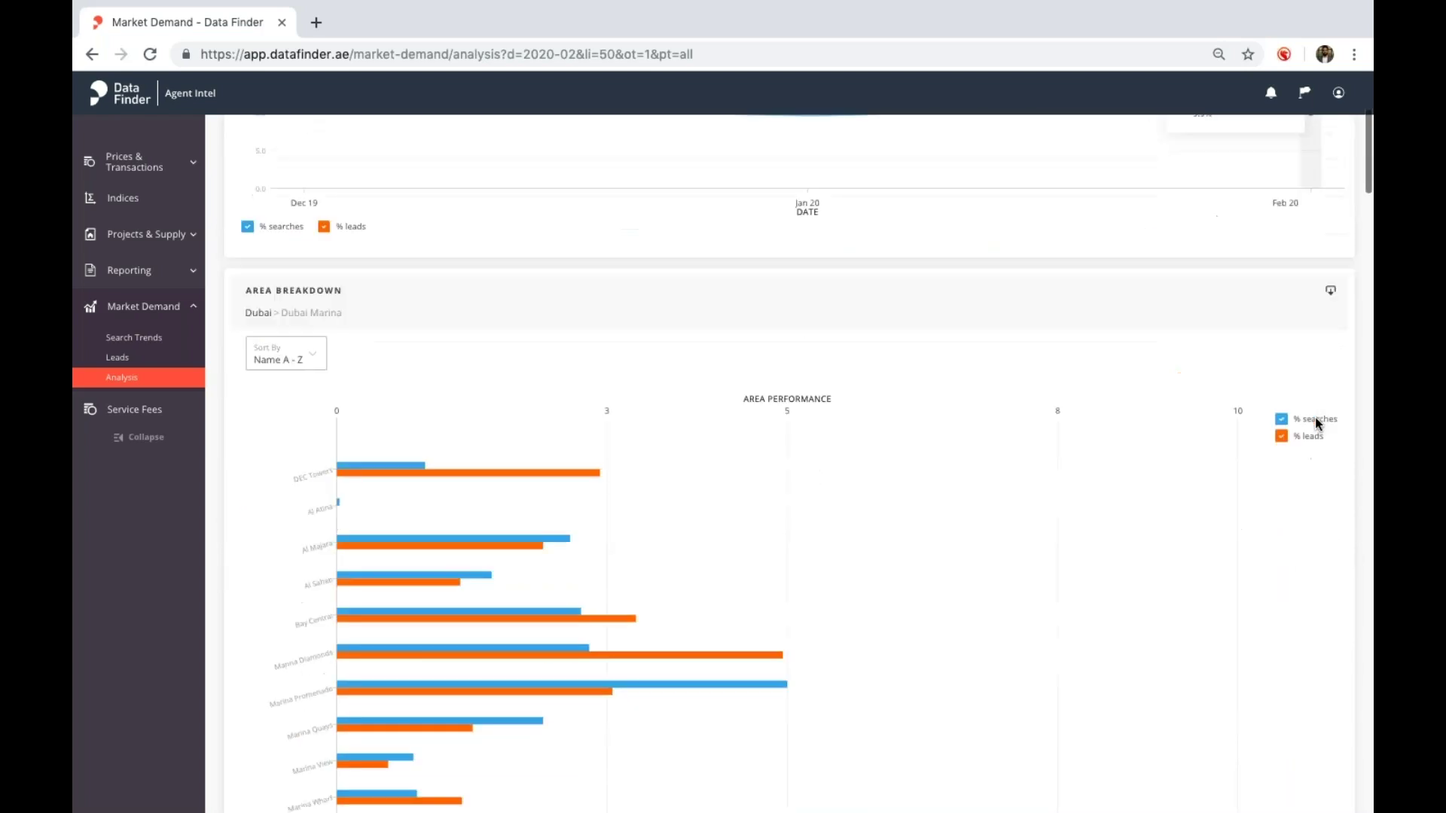